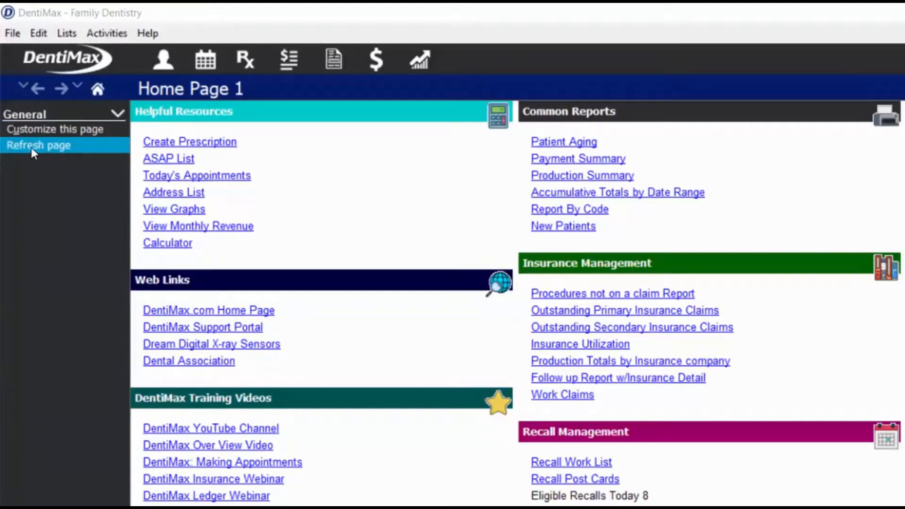
Browse the record lists and practice setup options, then open and close the calculator.
click(66, 33)
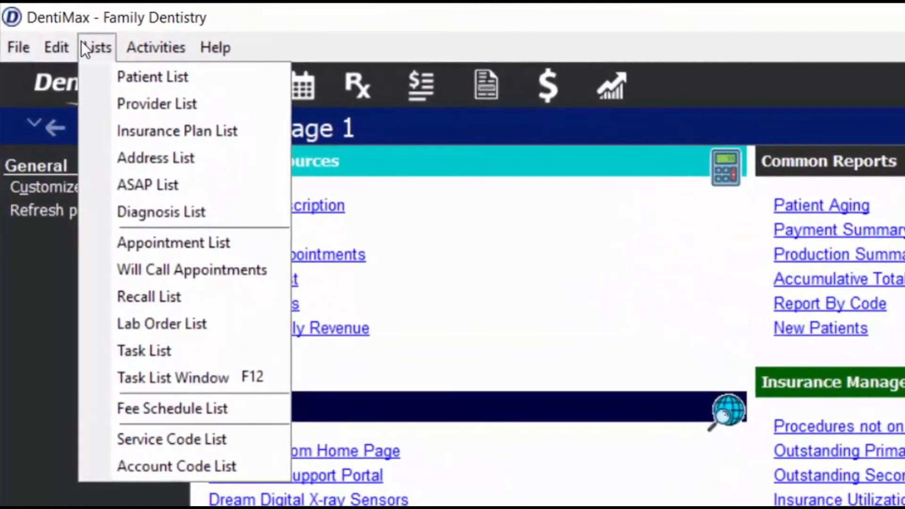
mouse_move(147, 49)
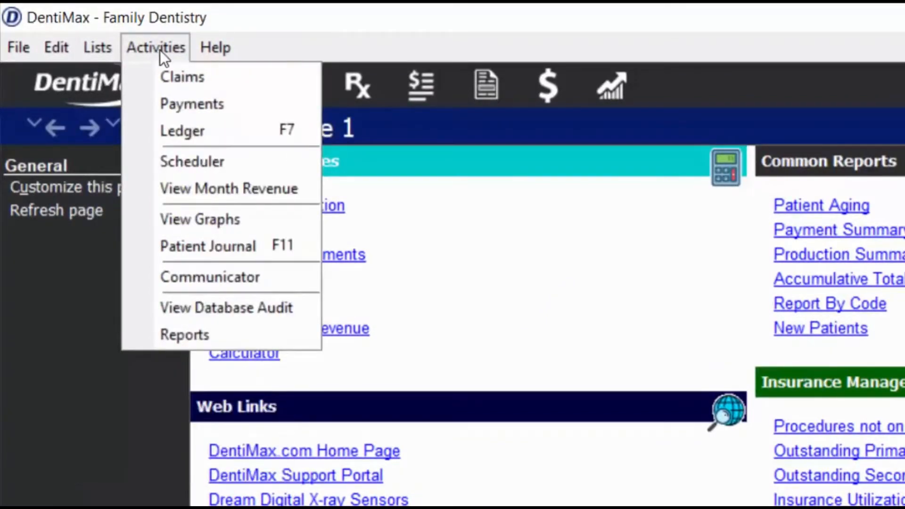
mouse_move(205, 50)
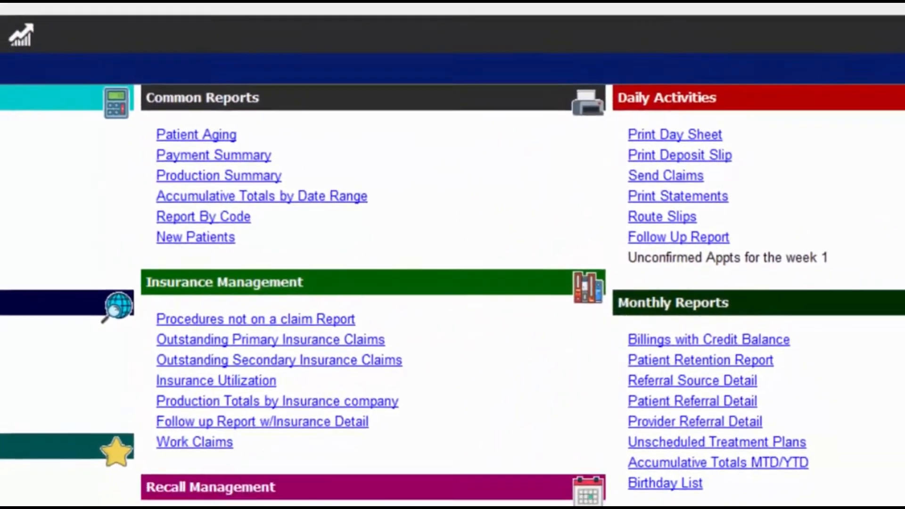
click(902, 47)
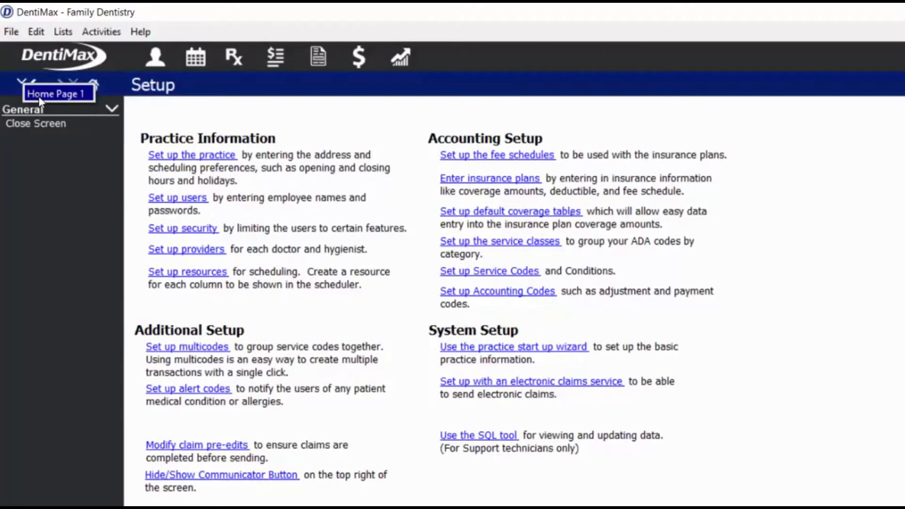
click(92, 87)
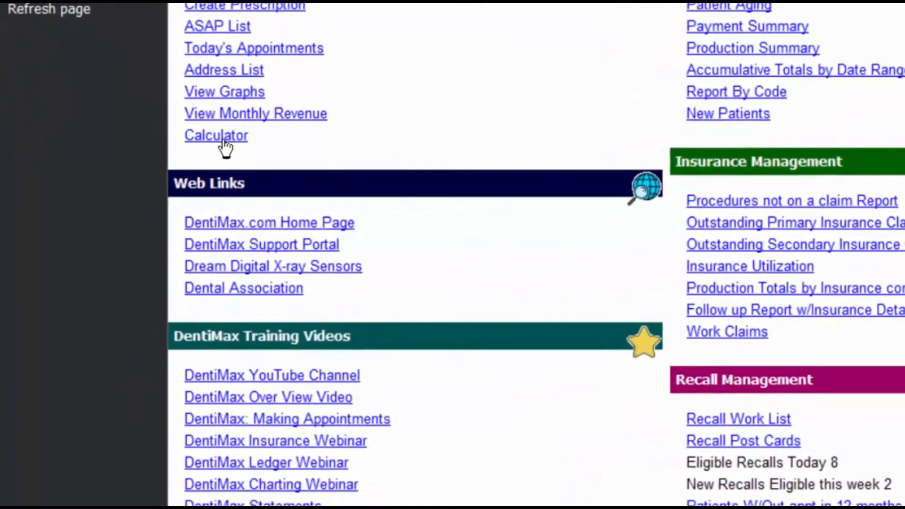
click(224, 139)
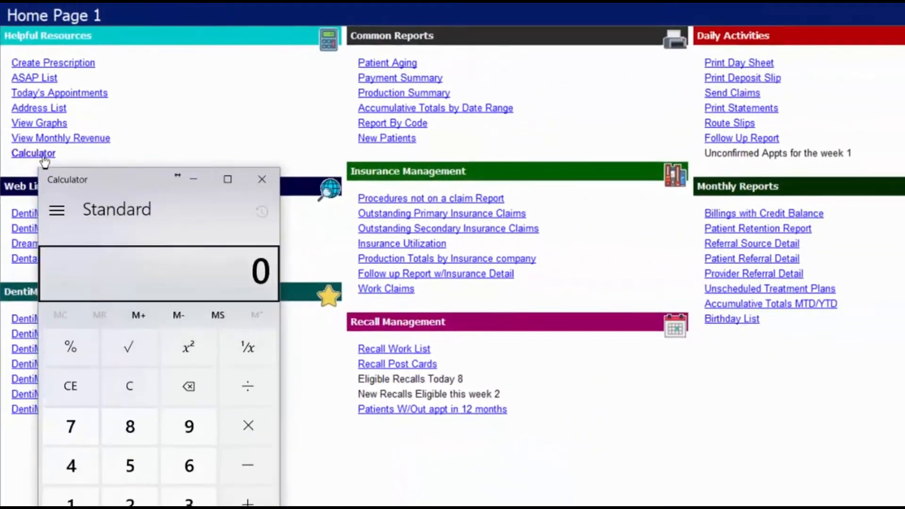
click(261, 179)
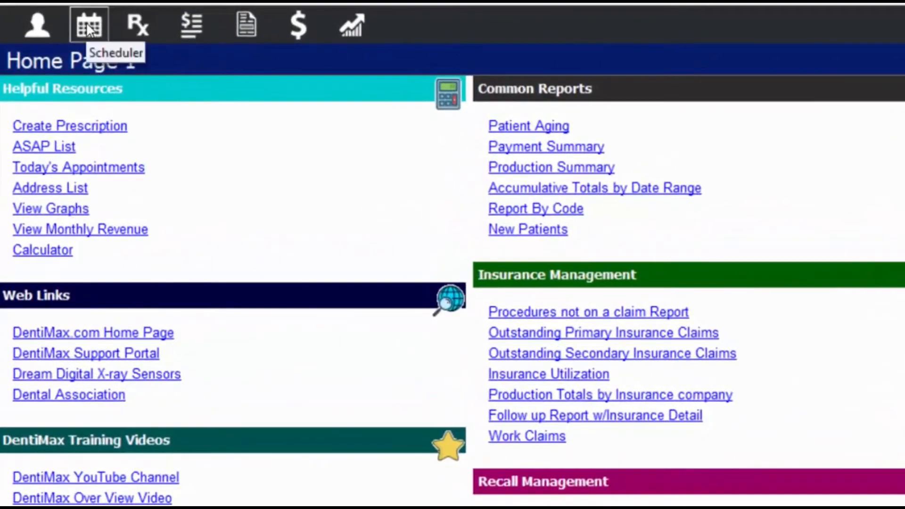
Open the Scheduler, try the month, year and today controls, and settle on November 11, 2017.
click(88, 29)
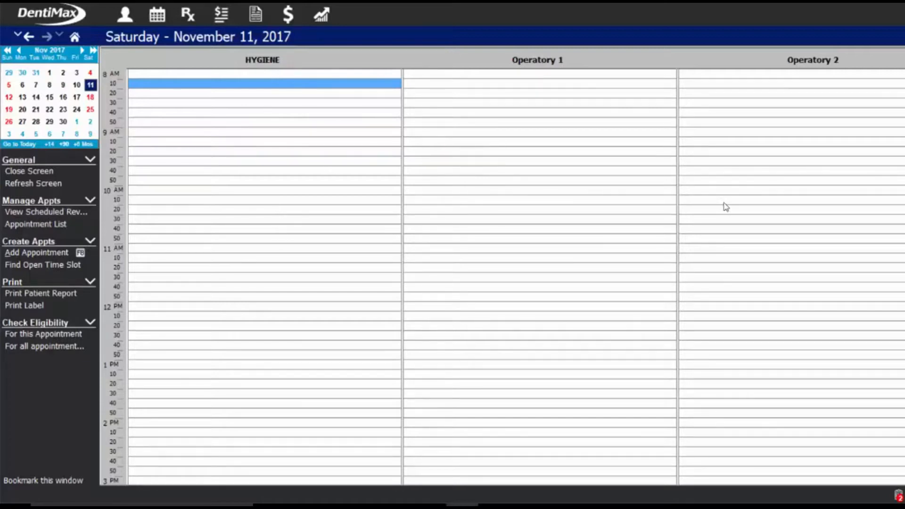
click(145, 76)
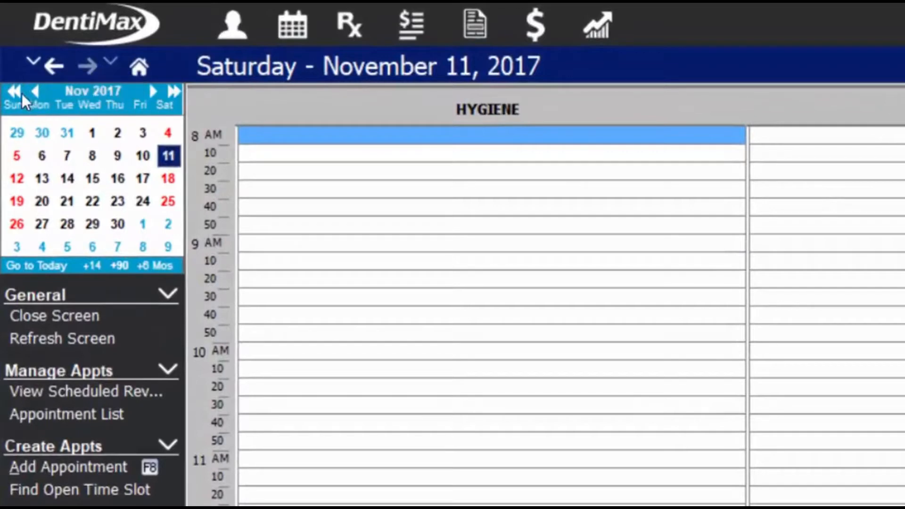
click(80, 93)
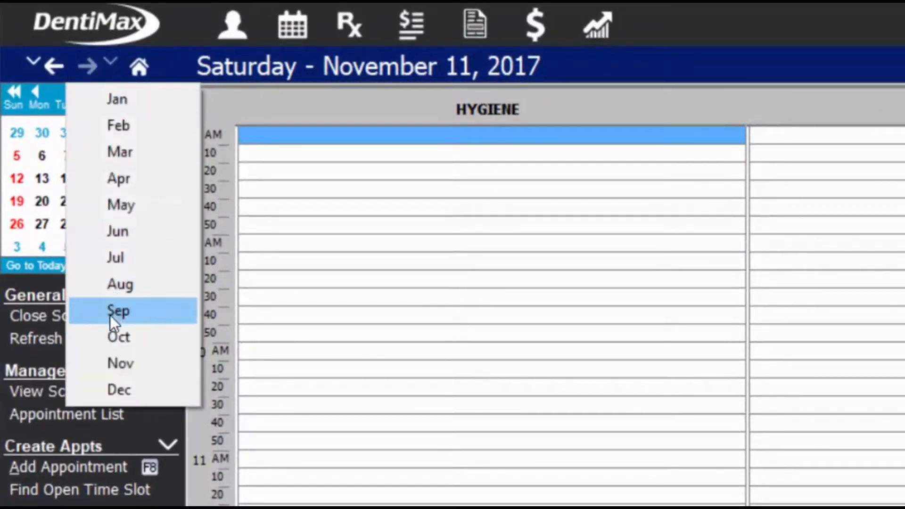
click(128, 335)
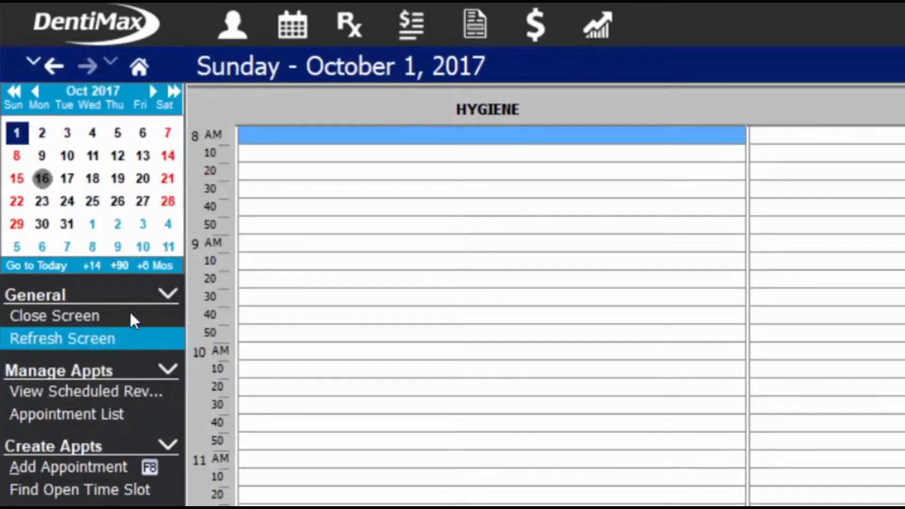
click(88, 64)
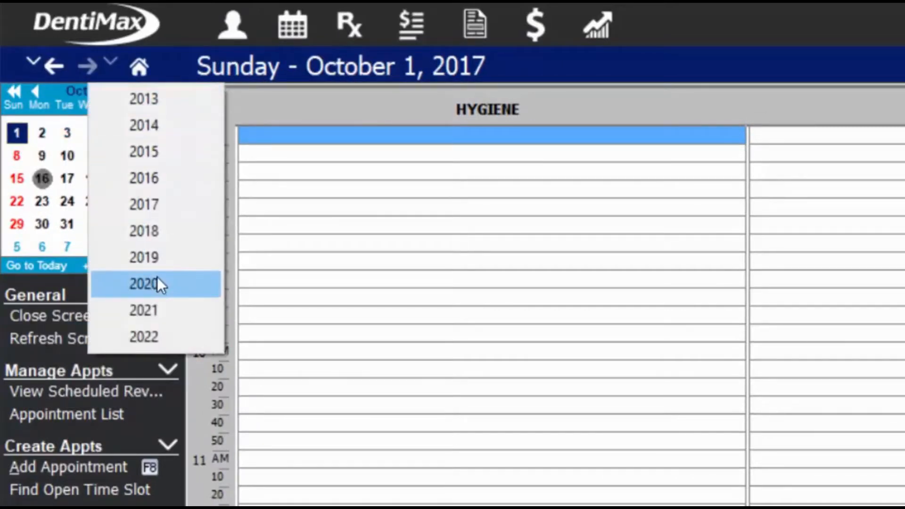
click(262, 148)
click(296, 202)
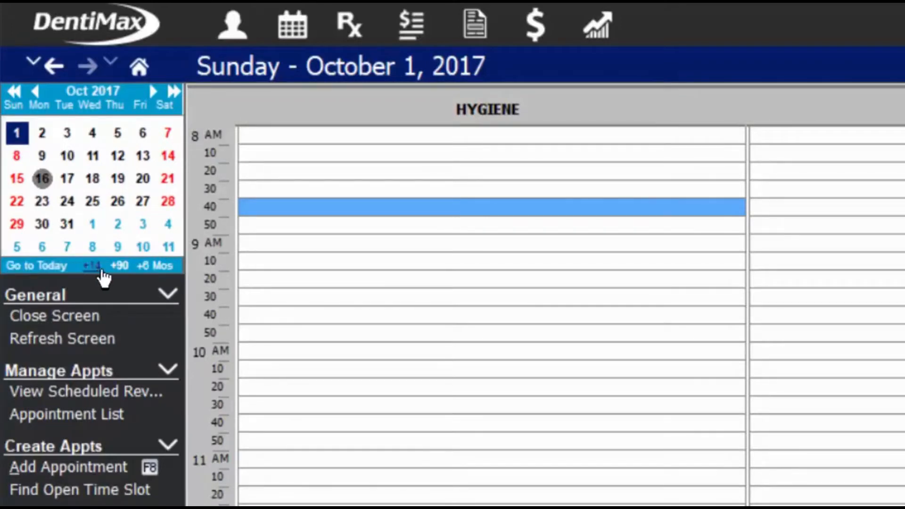
click(153, 267)
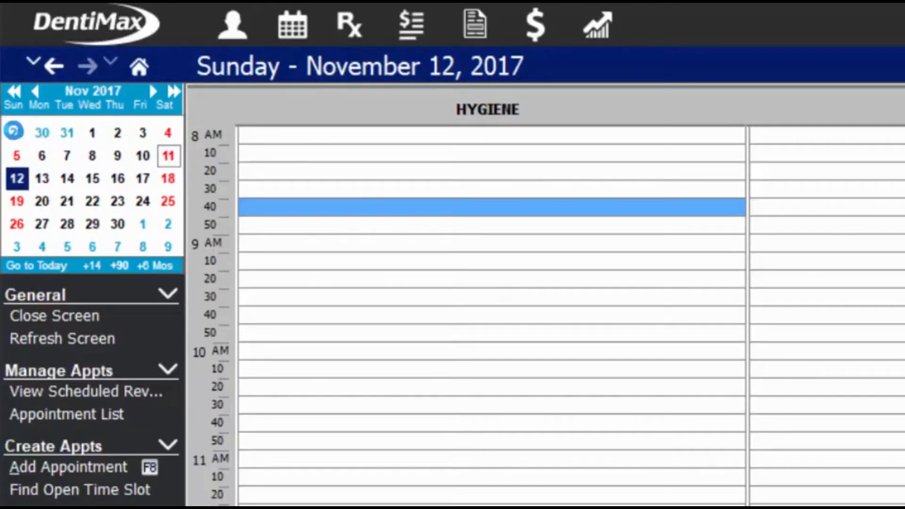
key(Left)
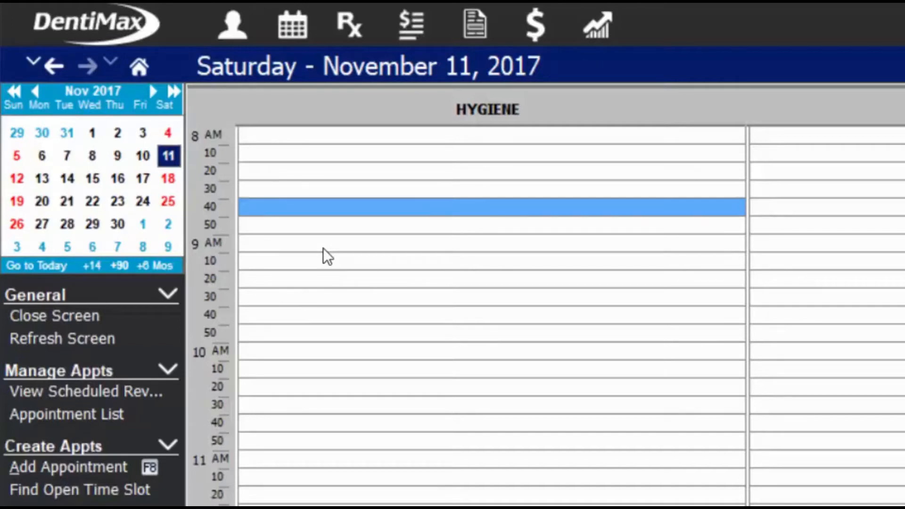
Start a 9 AM hygiene appointment on 11/11/2017, clearing the patient search and moving to Last Name.
double_click(323, 248)
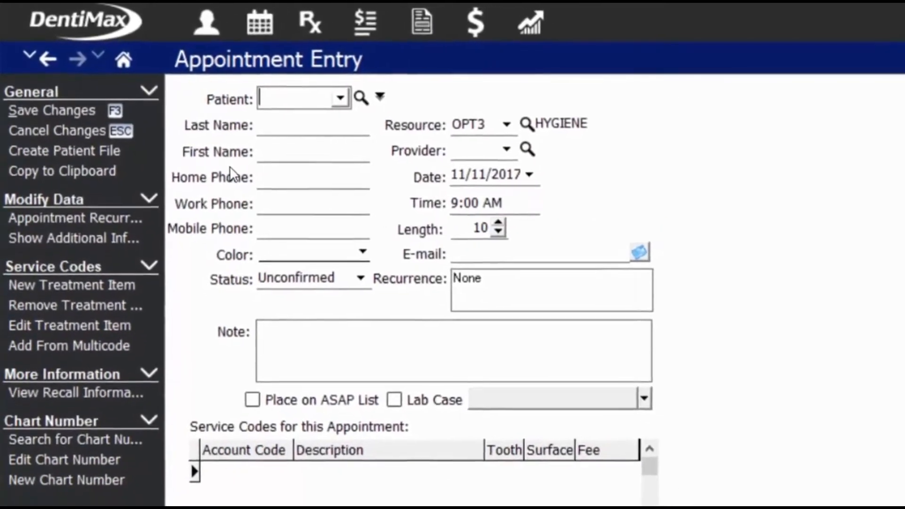
click(271, 102)
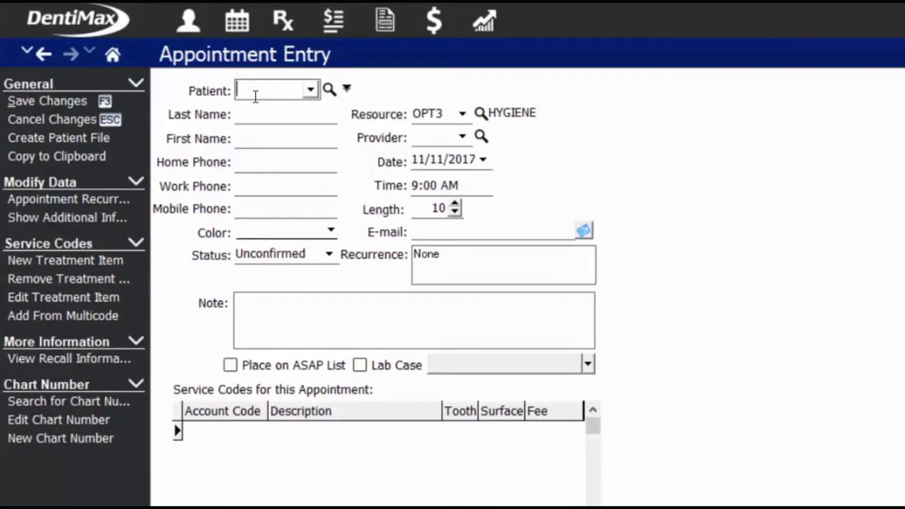
text(jon)
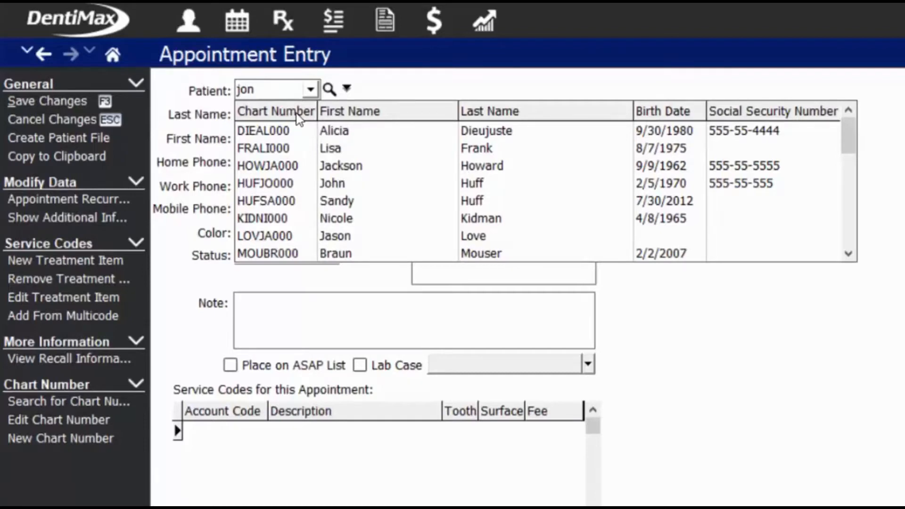
key(BackSpace)
key(BackSpace)
key(BackSpace)
key(Tab)
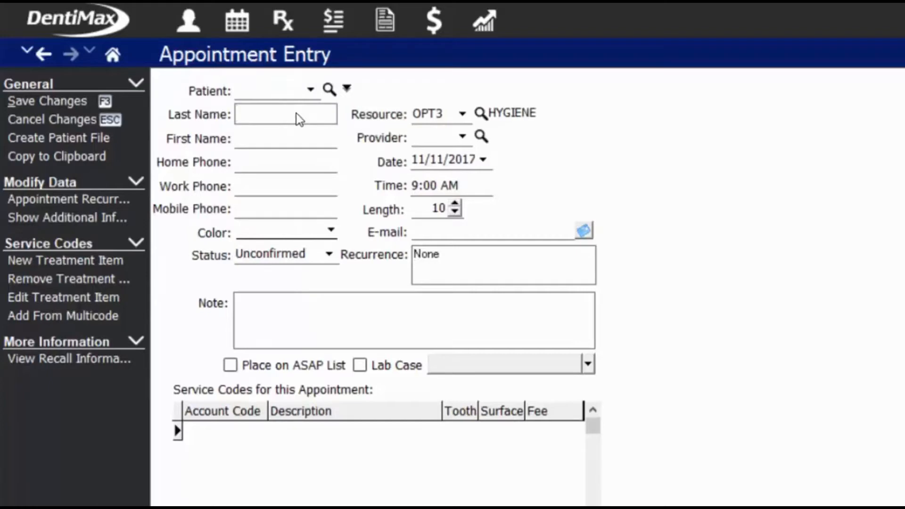
Enter the patient's last name, first name, home phone and mobile phone, skipping work phone.
key(Tab)
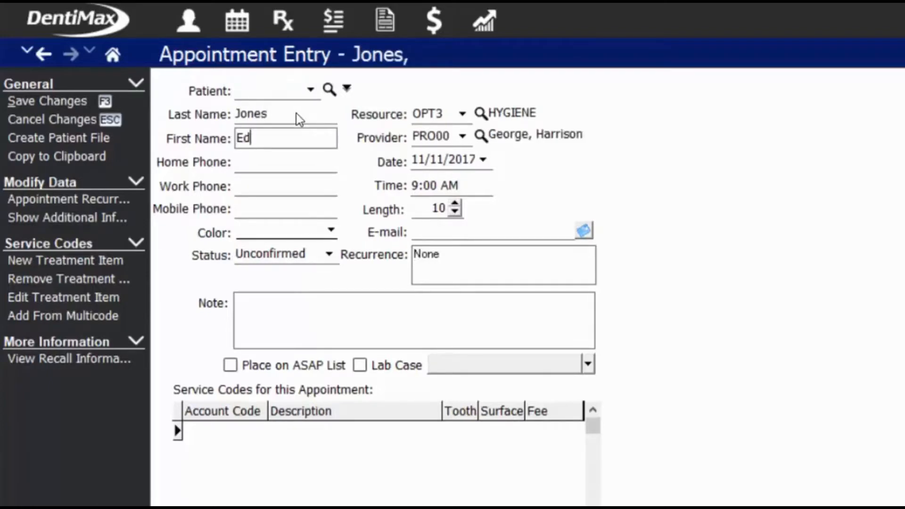
key(Tab)
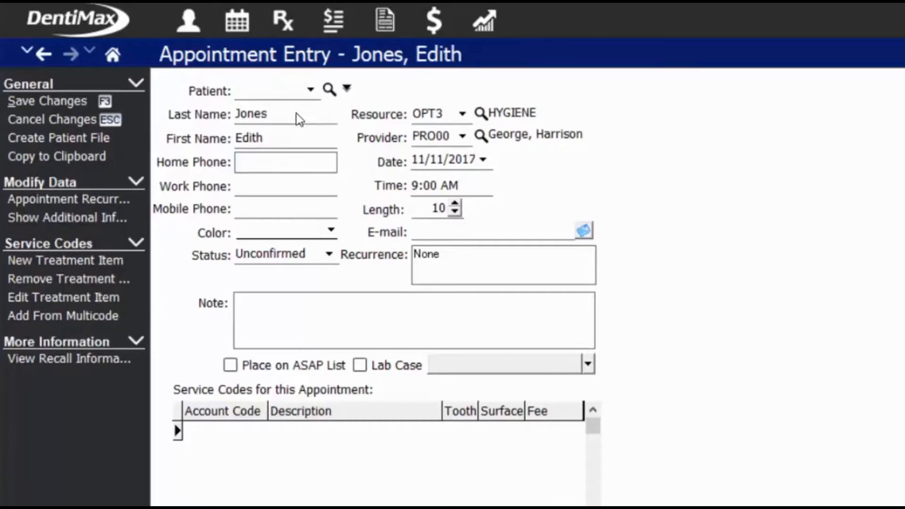
key(Tab)
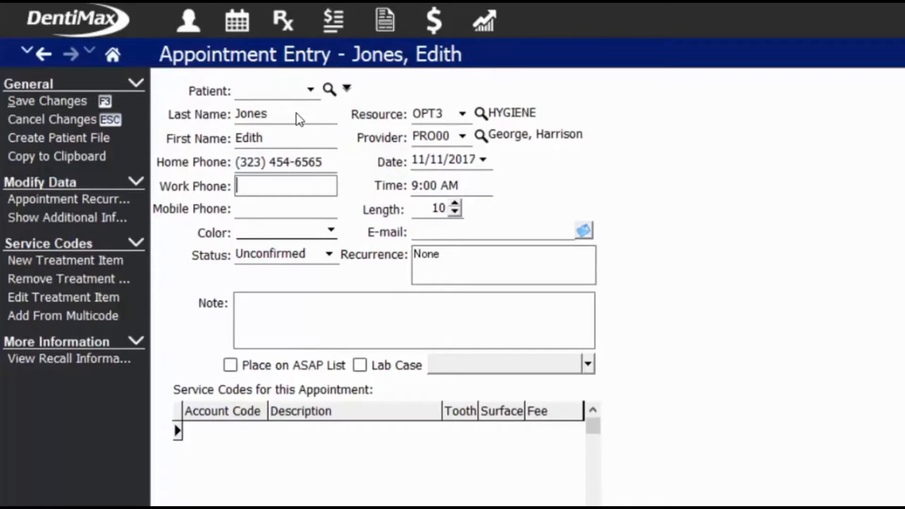
key(Tab)
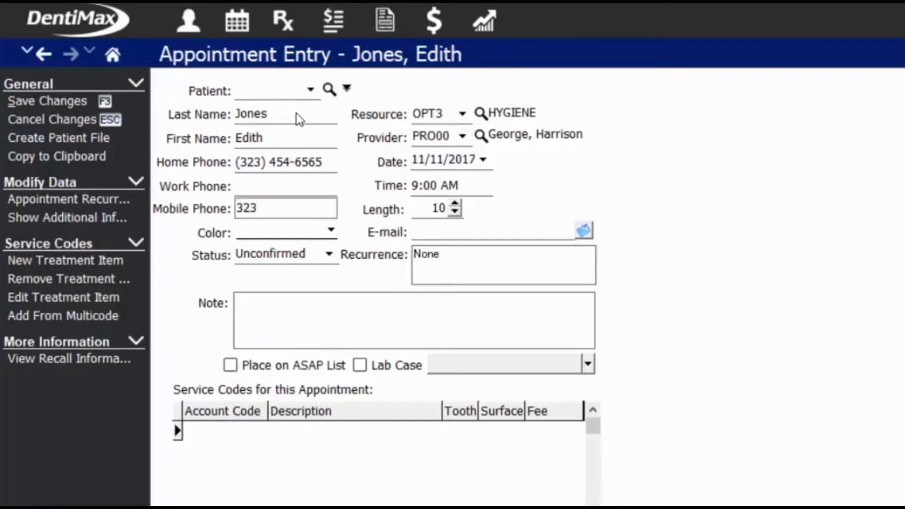
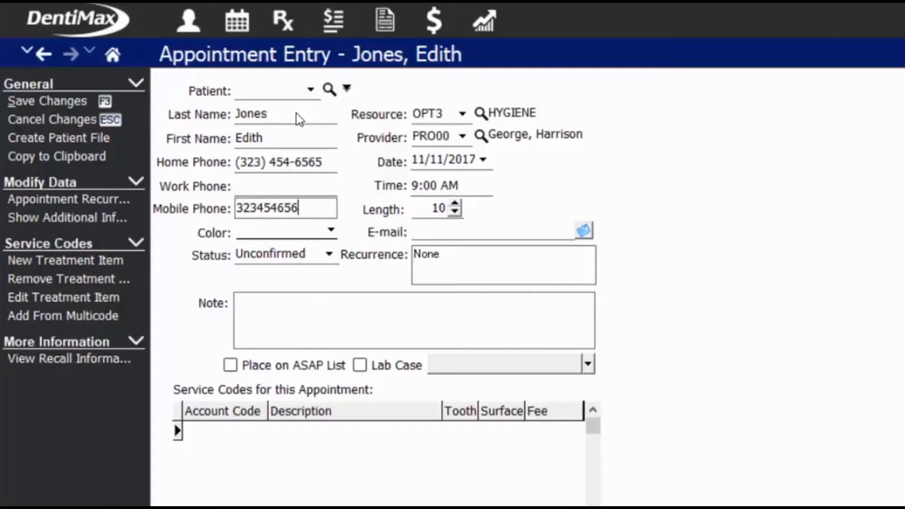
Set the appointment colour to New Patient and the status to Confirmed.
key(Tab)
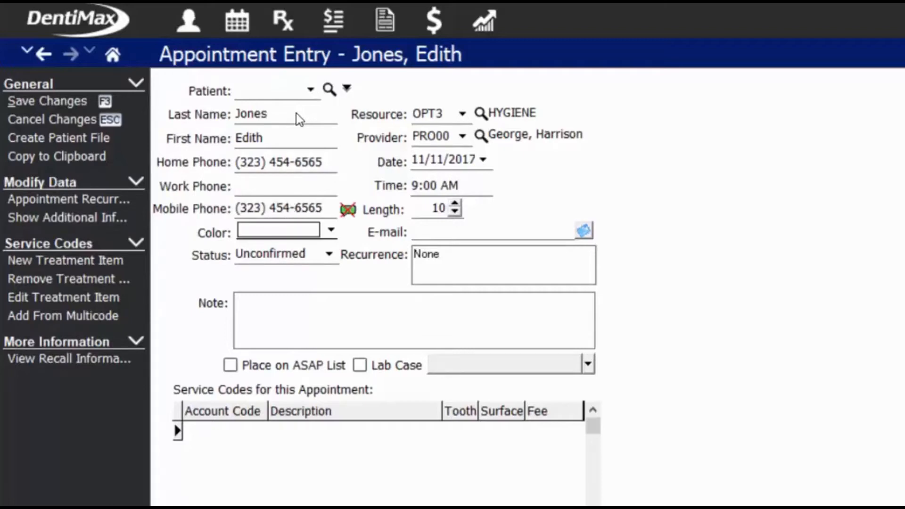
key(alt+Down)
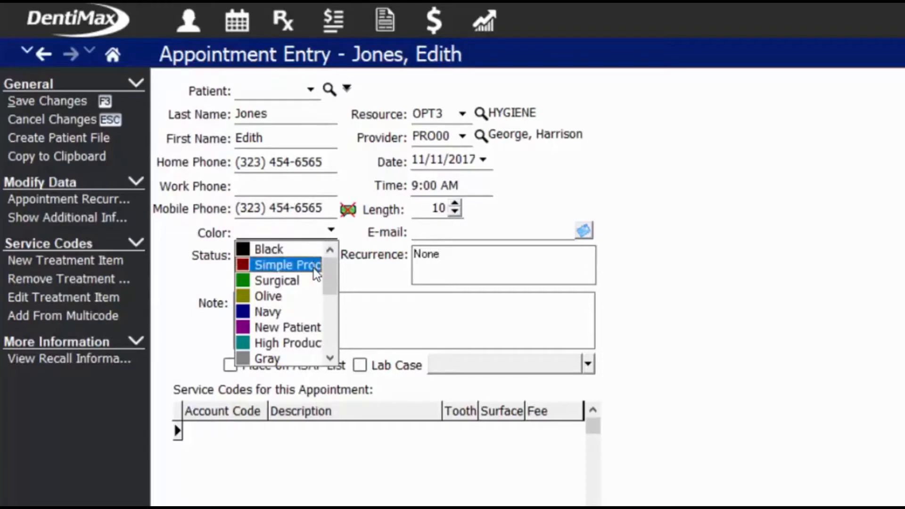
drag(329, 272, 328, 284)
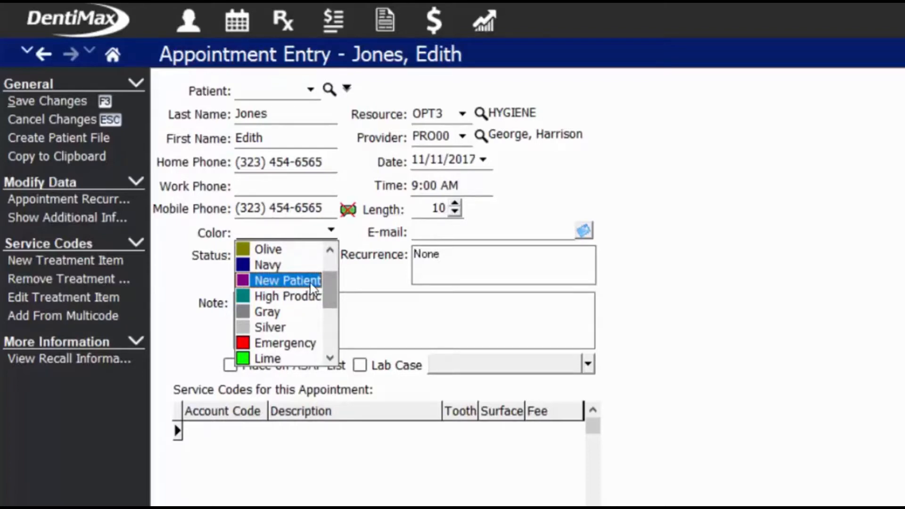
click(249, 219)
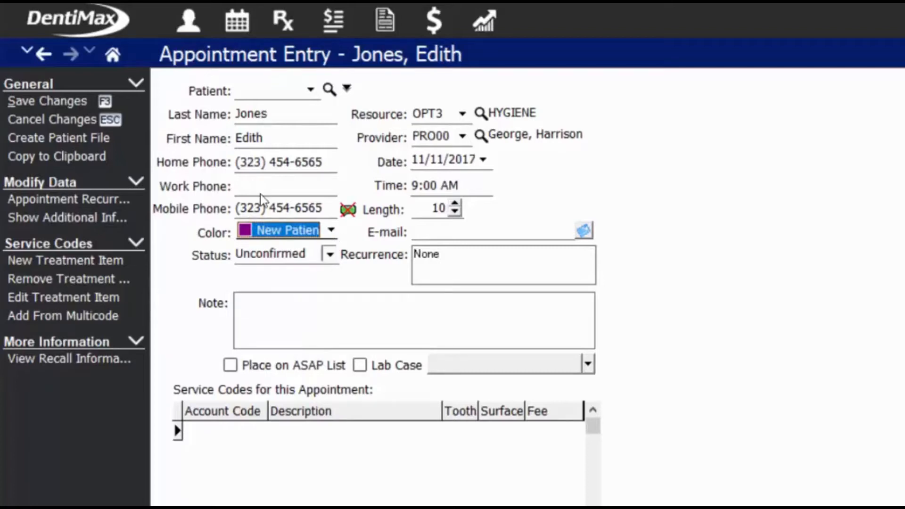
key(Tab)
key(alt+Down)
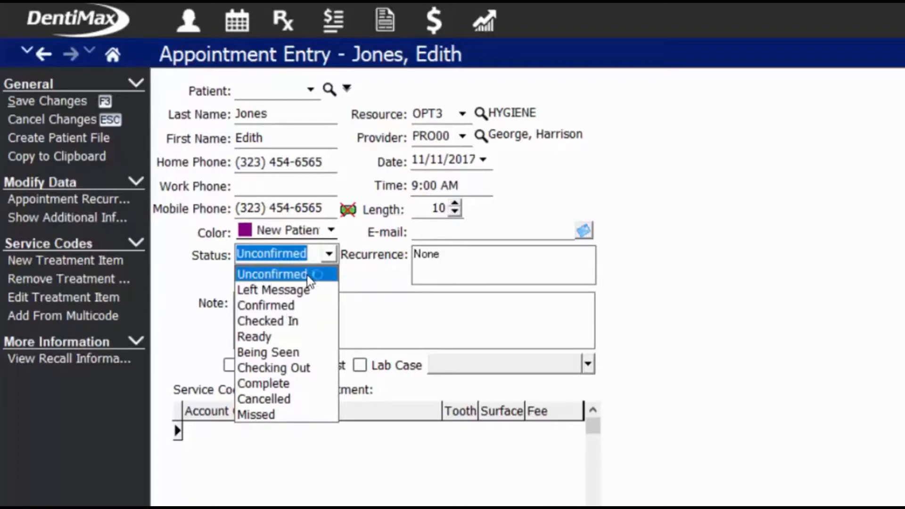
click(290, 305)
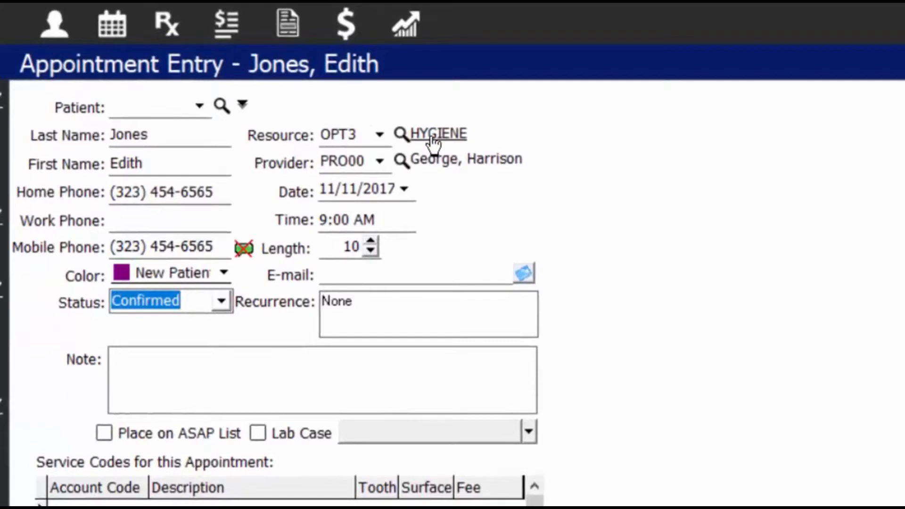
Keep provider PRO00, set the length to 60 minutes and enter the patient's e-mail address.
click(381, 160)
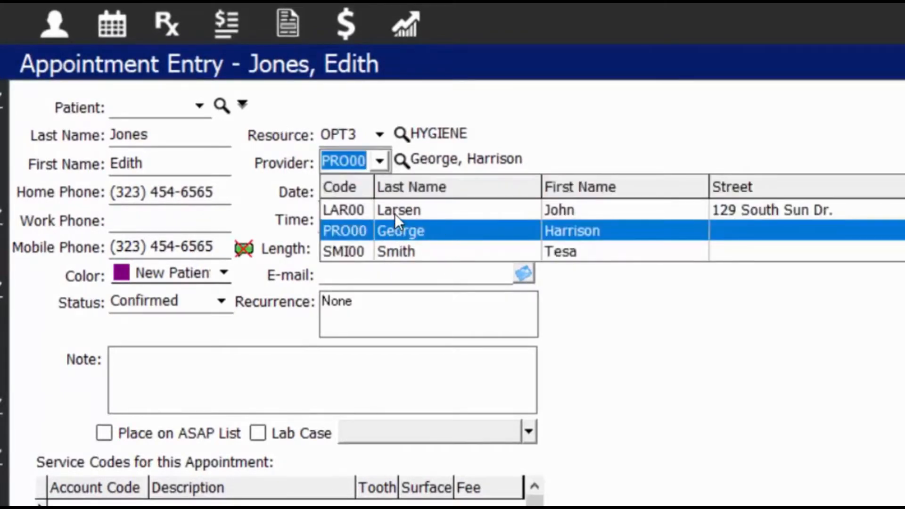
click(287, 190)
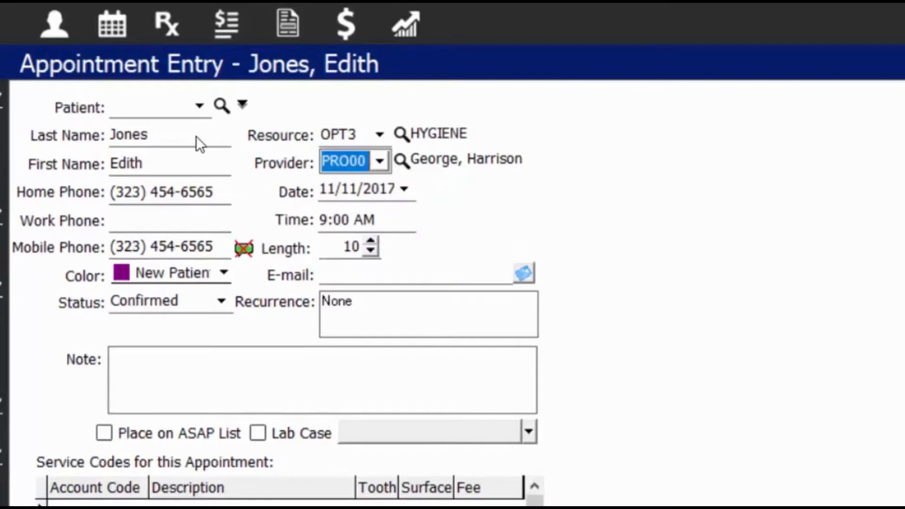
click(371, 242)
click(371, 242)
click(371, 242)
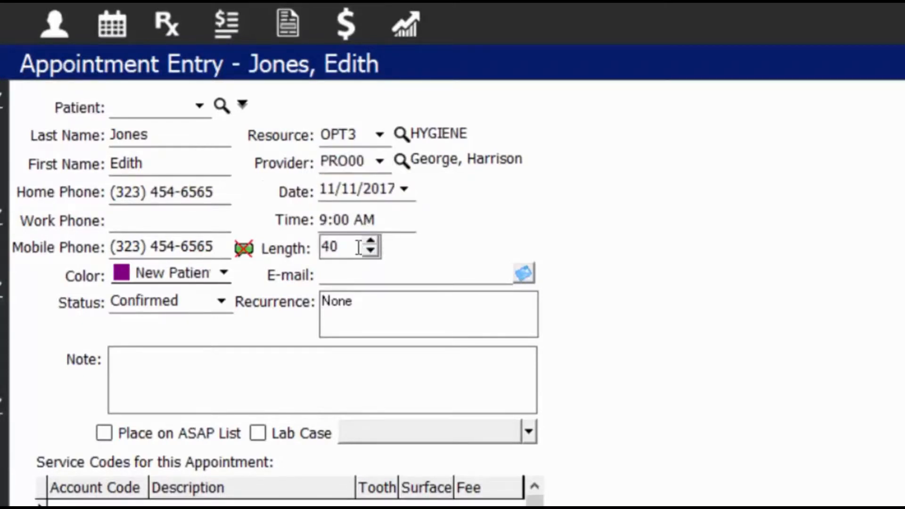
text(60)
key(Tab)
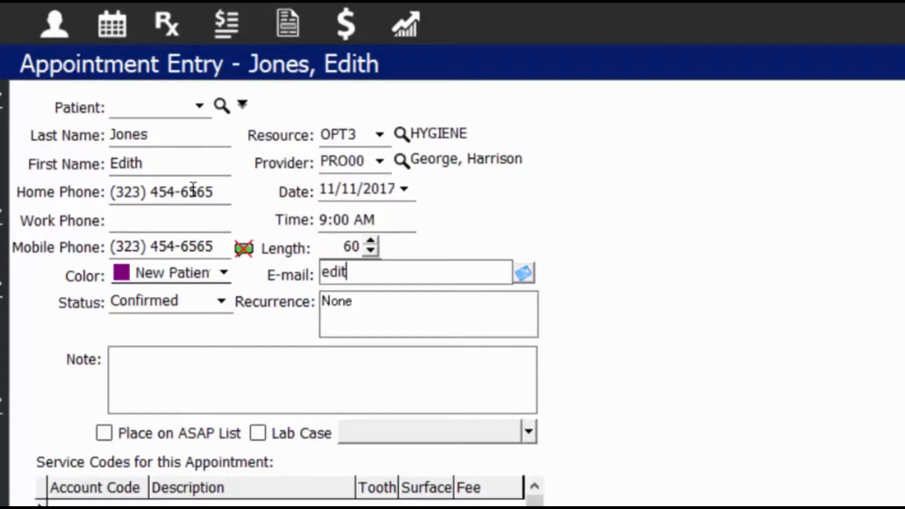
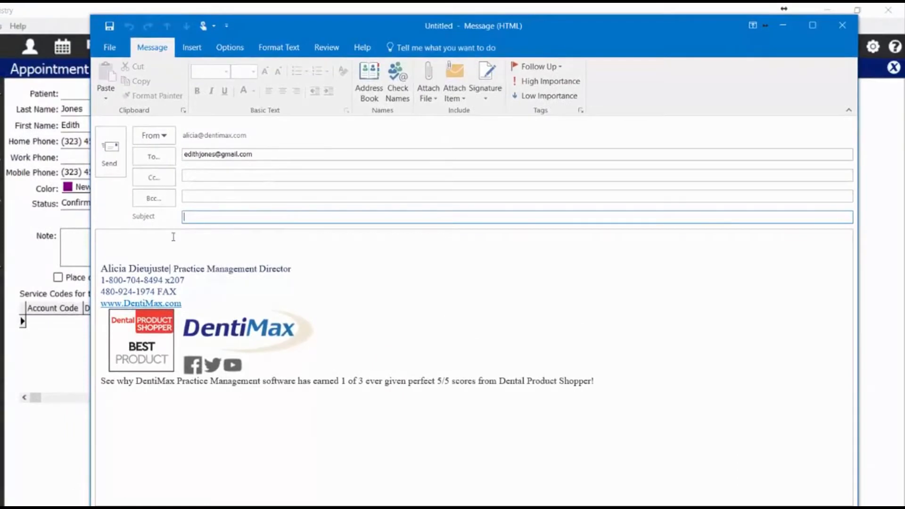
Close the new Outlook message to the patient and return to the appointment's Note box.
click(173, 236)
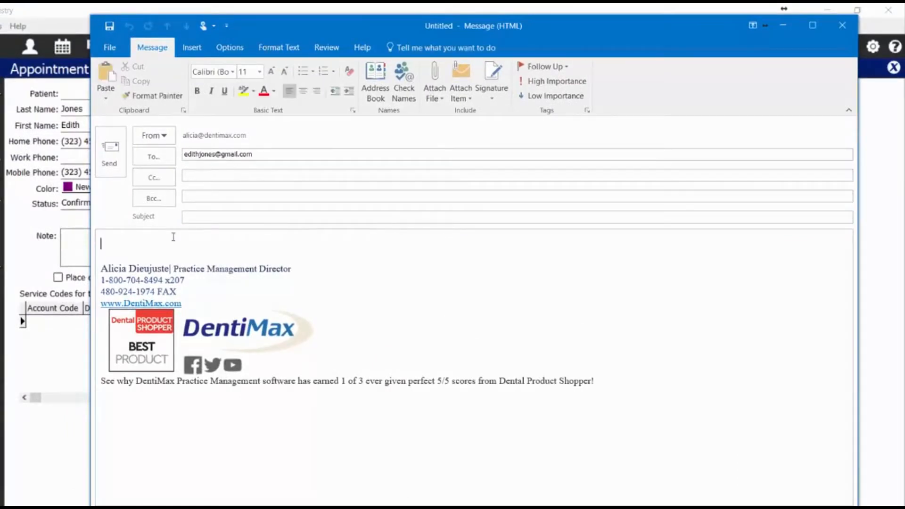
click(111, 149)
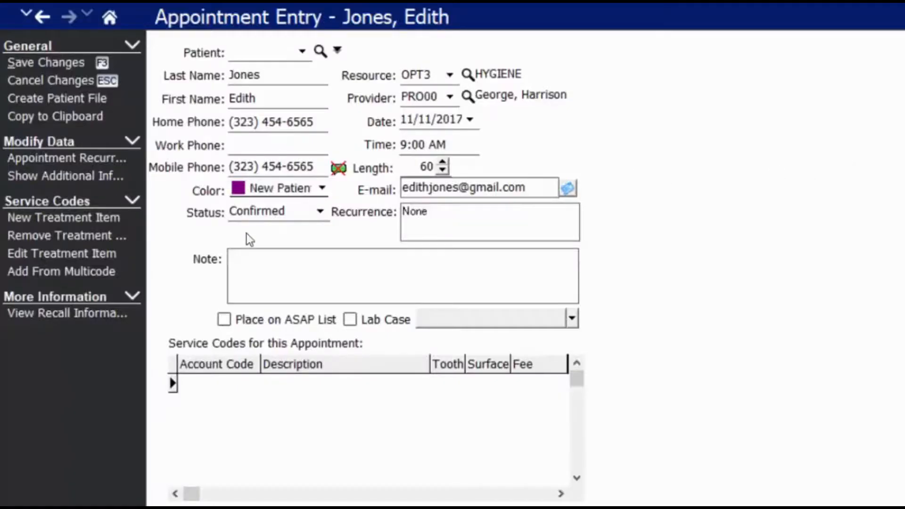
click(250, 272)
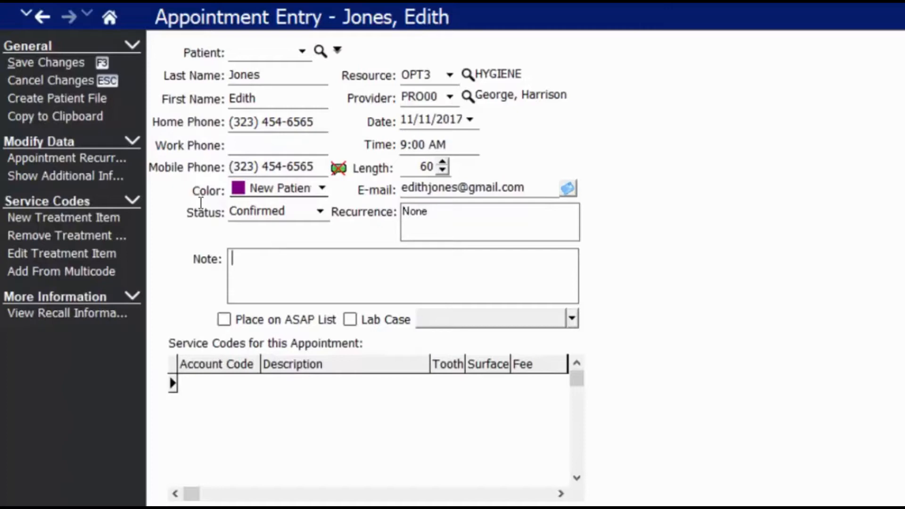
Write the note 'Check a tooth on the UL side -possible crack/fracture' plus a 'Premed- Allergies: Latex' line.
text(O)
key(BackSpace)
text(Check a toot)
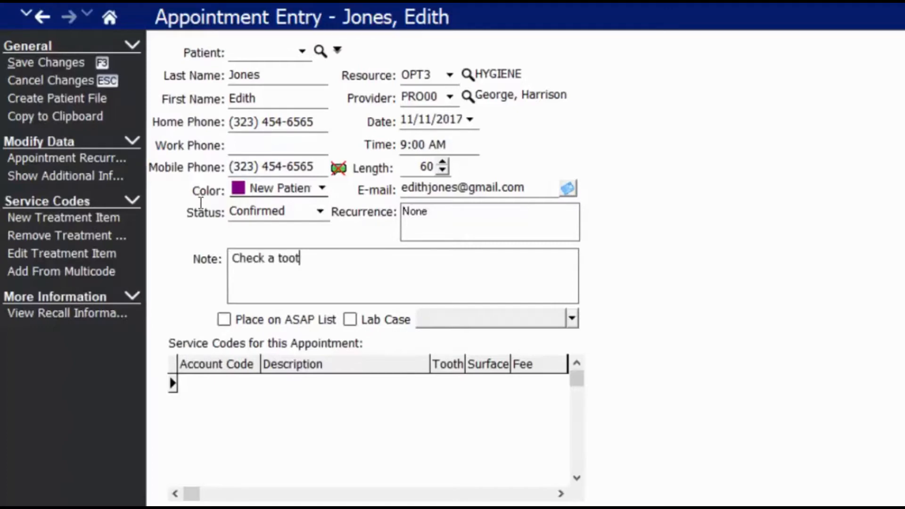
text(h on the UL side)
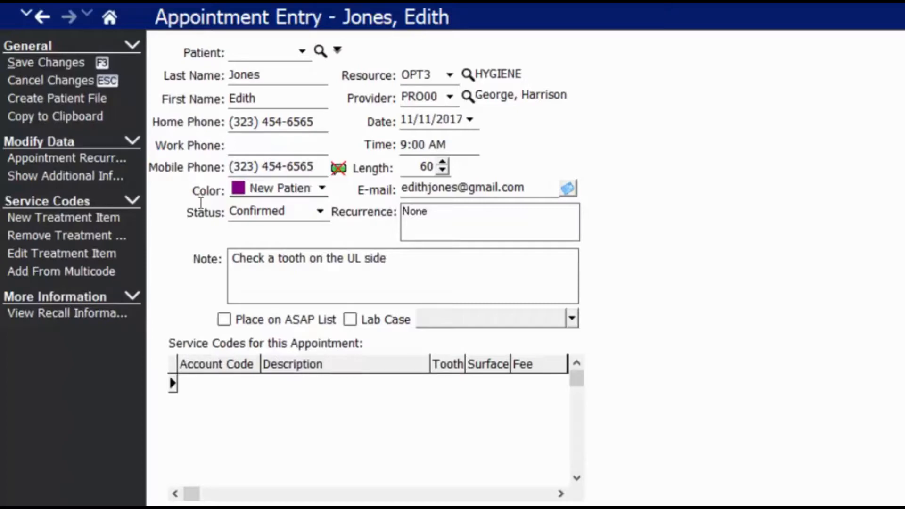
key(ctrl+v)
key(Return)
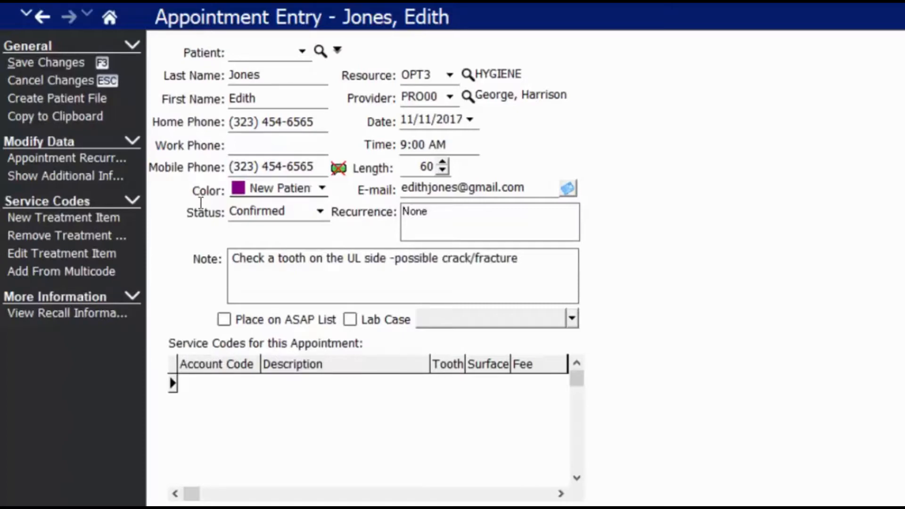
text(Premed- A)
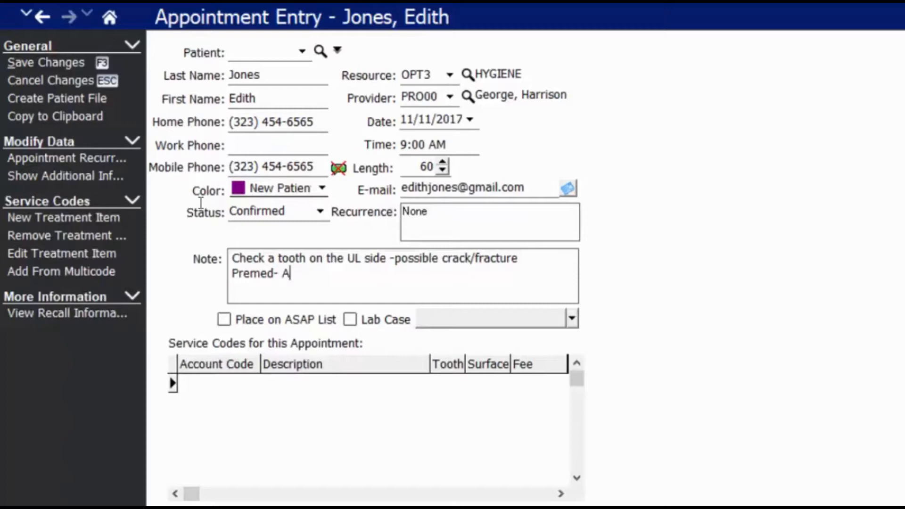
text(llergies: Latex)
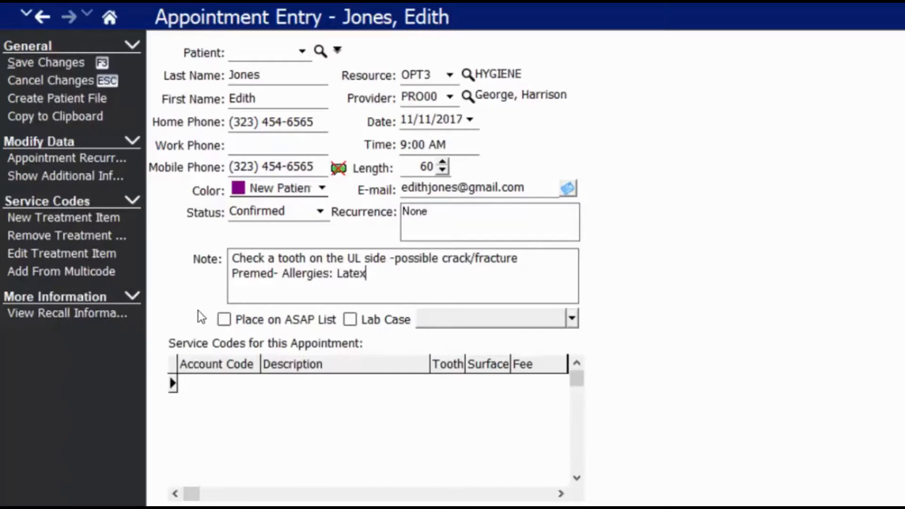
Tick Place on ASAP List, then view the Lists menu and close it unchanged.
click(224, 320)
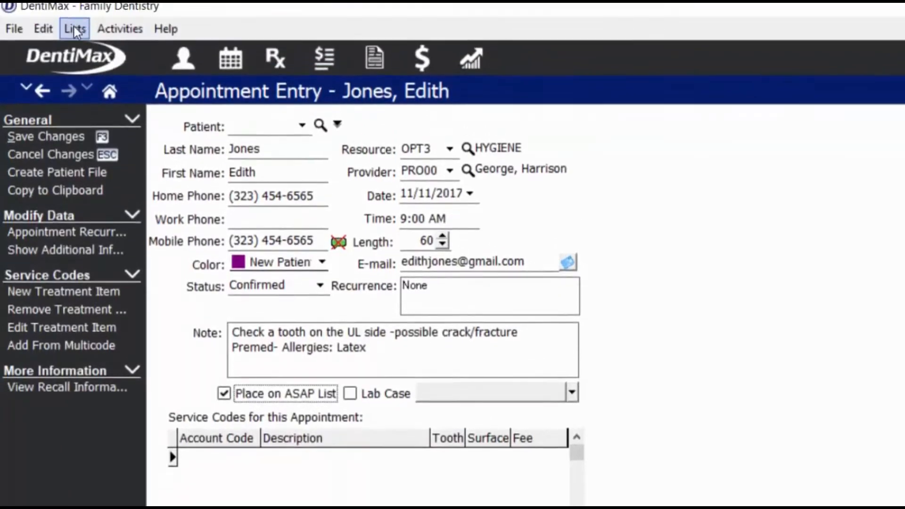
click(66, 37)
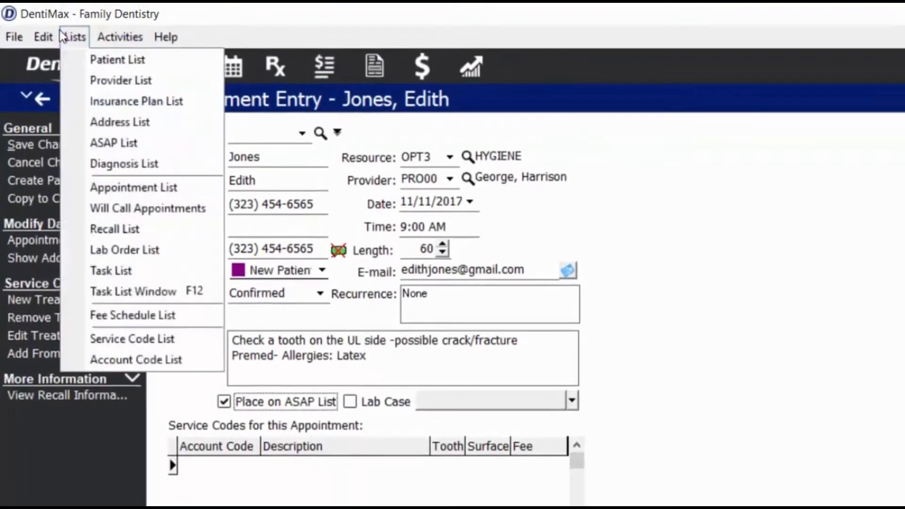
click(163, 141)
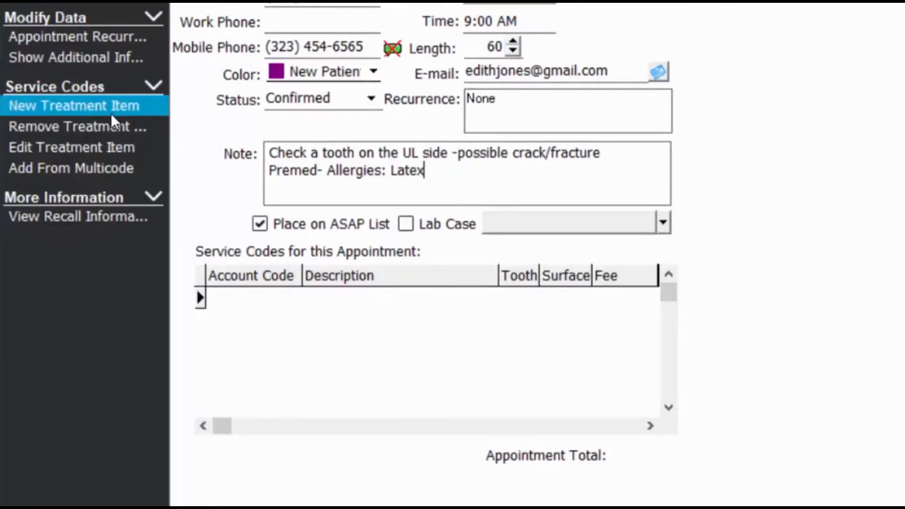
Add the New Patient Appt w/FMX multicode and review its D0180 and D0210 lines.
click(95, 171)
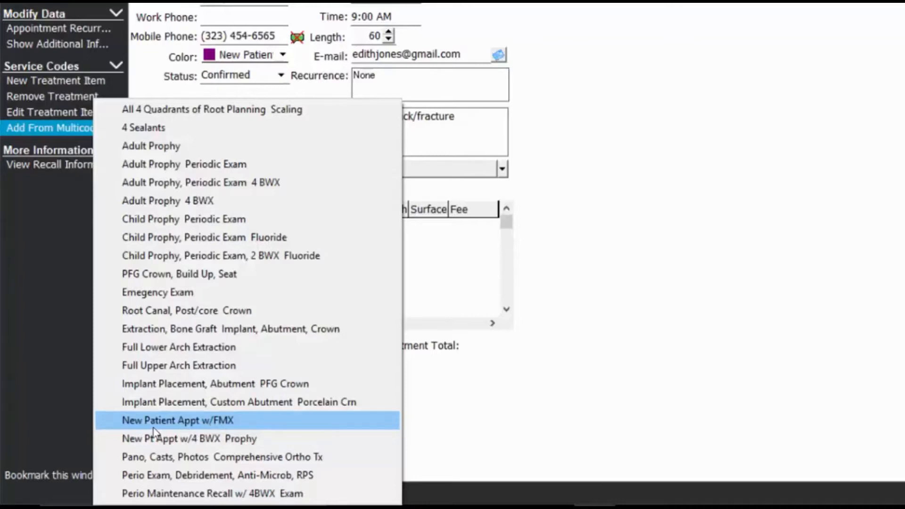
click(242, 421)
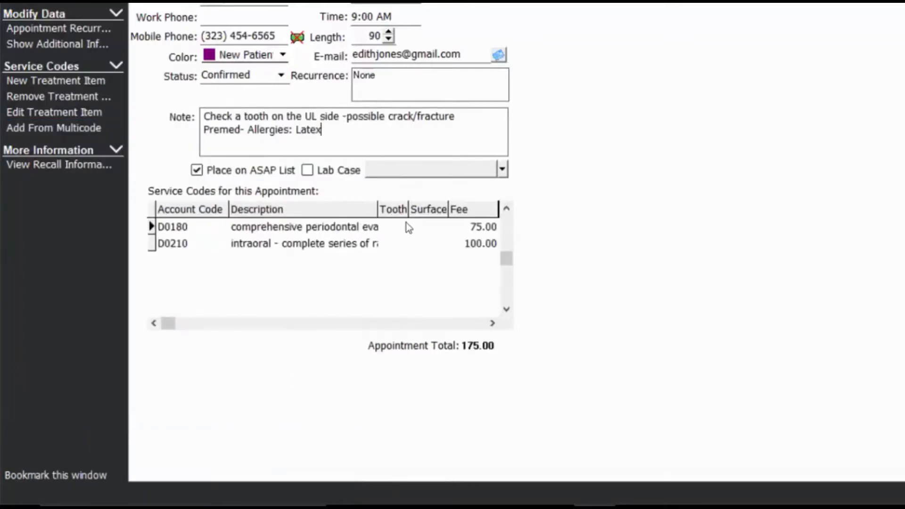
click(380, 230)
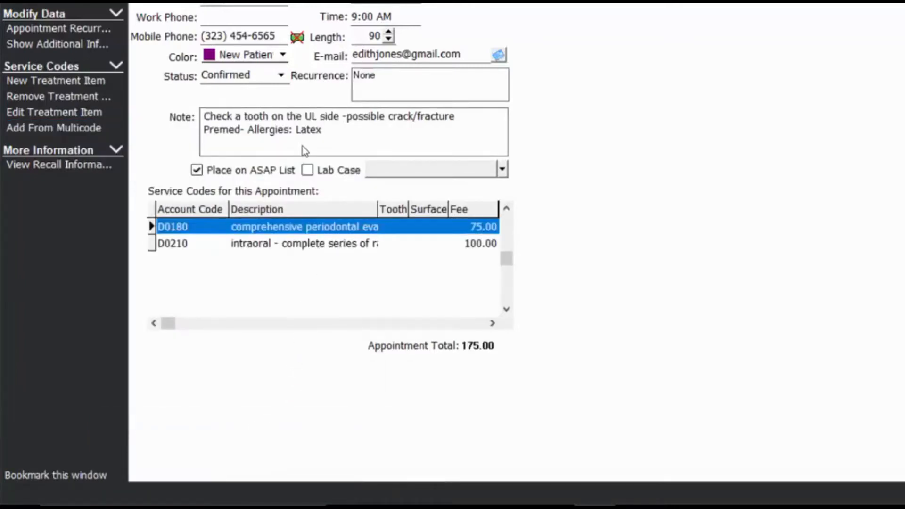
click(377, 245)
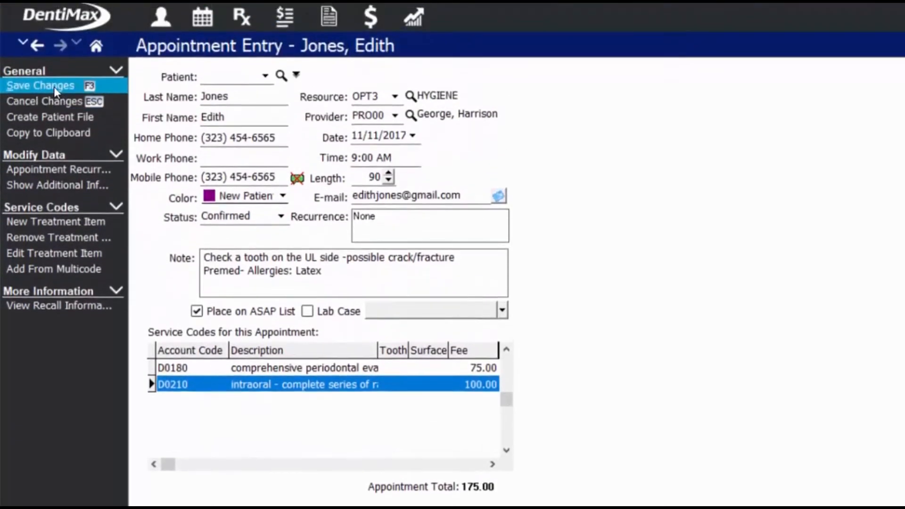
Save the appointment with Save Changes (F3).
click(54, 86)
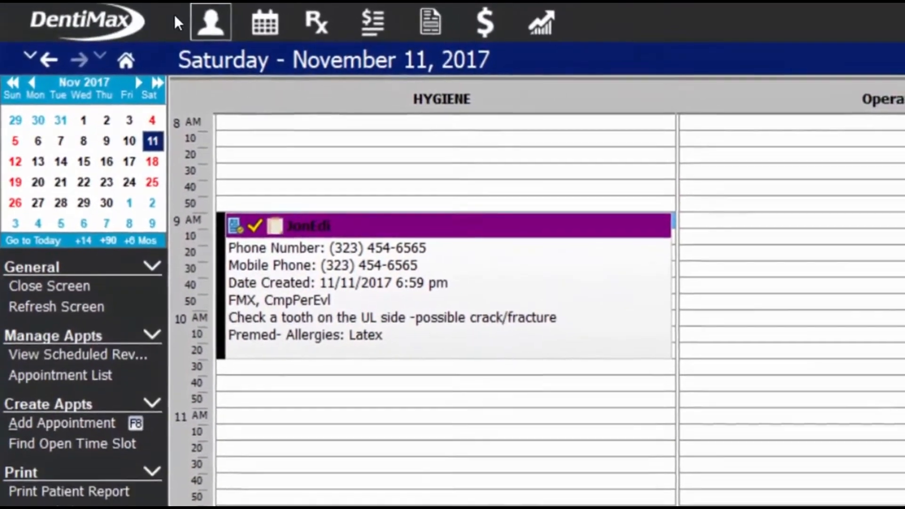
click(221, 21)
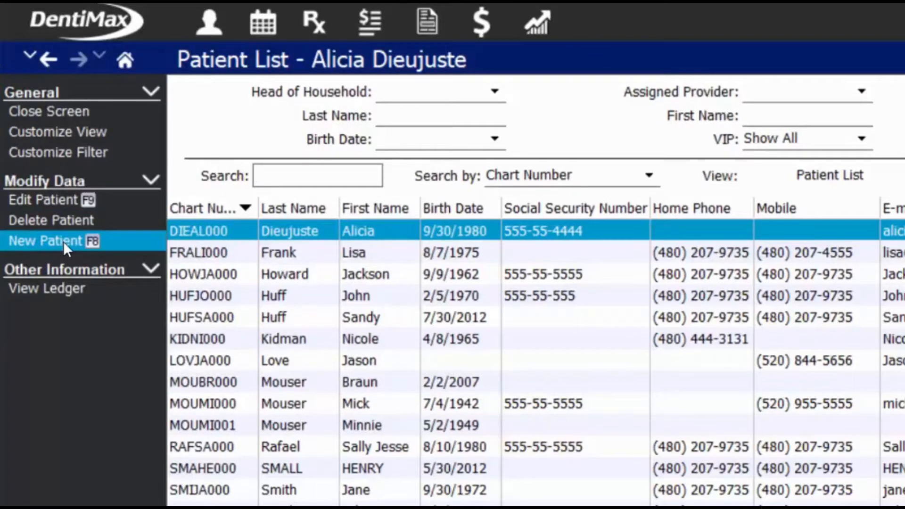
click(36, 39)
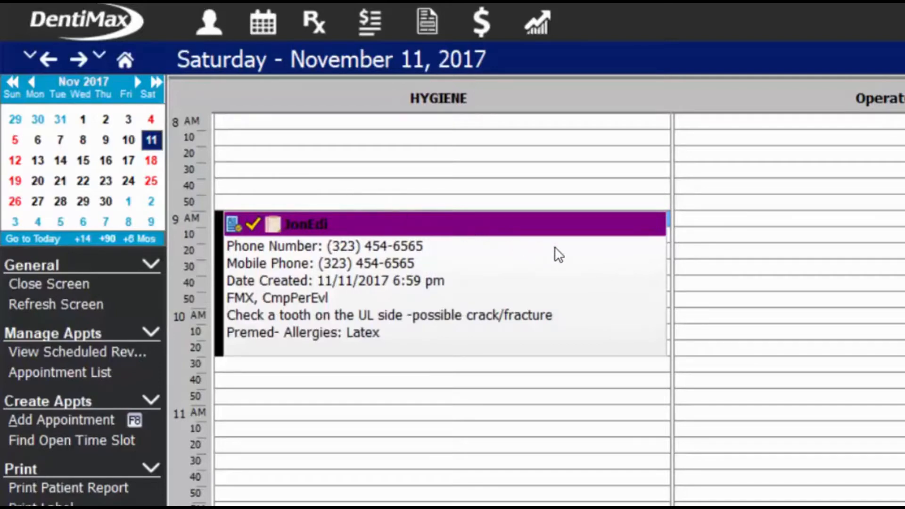
Drag the bottom edge of the patient's 9 AM hygiene appointment up to end at 9:20.
mouse_move(556, 255)
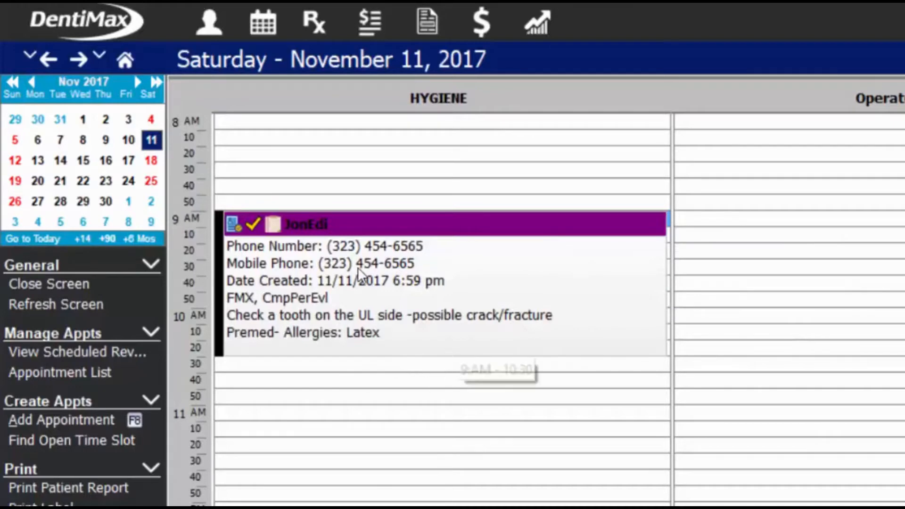
click(446, 353)
drag(446, 354, 445, 238)
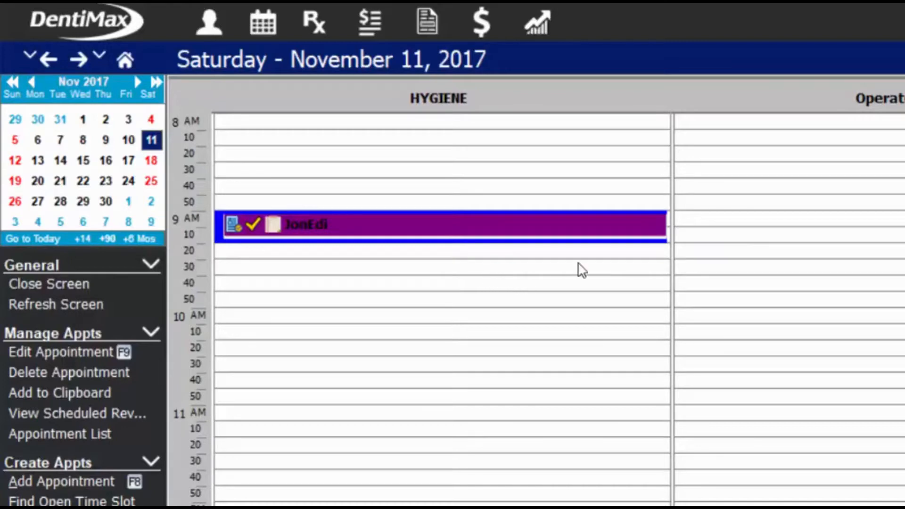
mouse_move(632, 230)
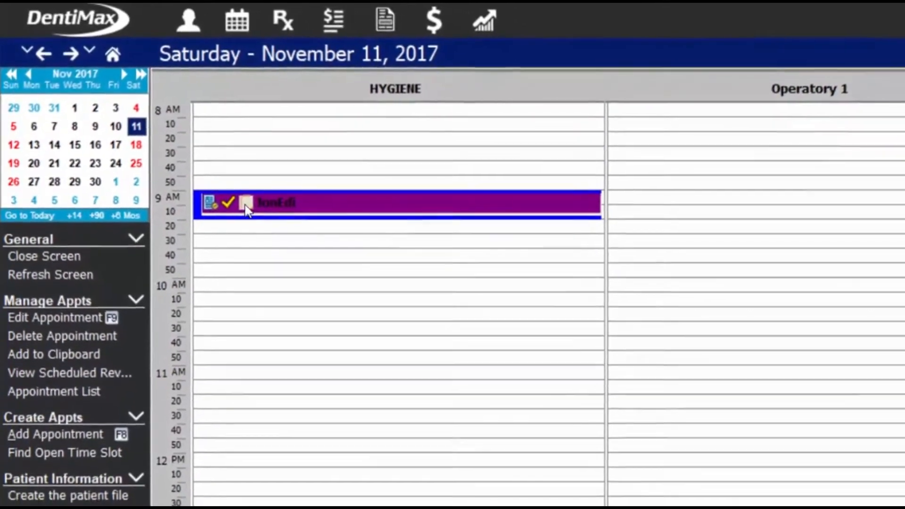
Add 'No need to confirm again, she will be here!' as a new line in the appointment note and save.
click(246, 204)
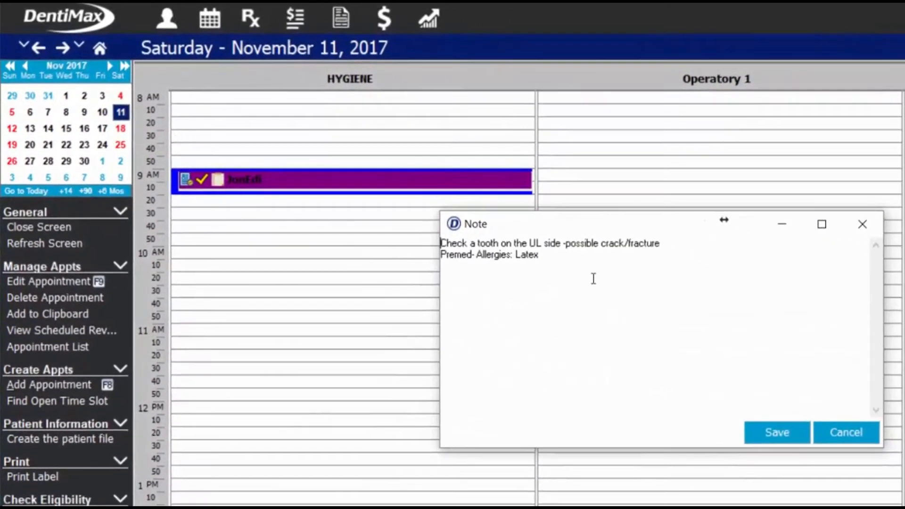
drag(539, 255, 444, 231)
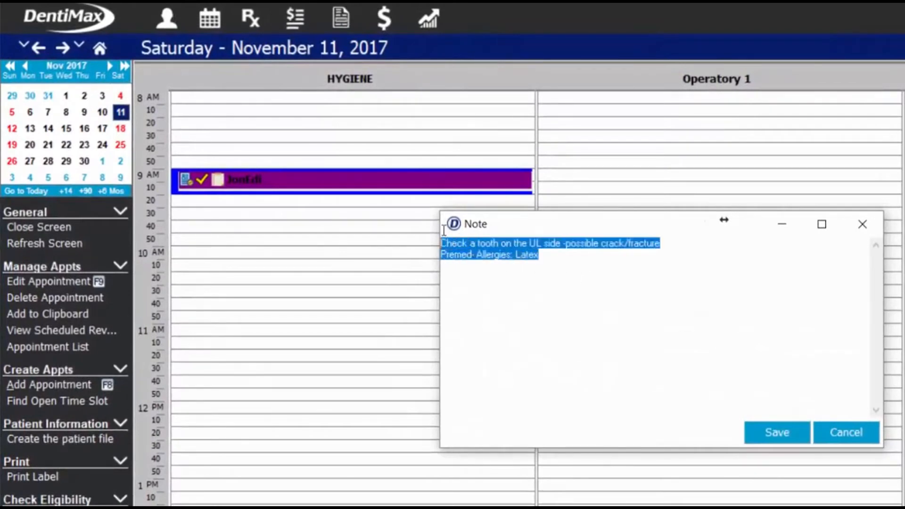
click(566, 262)
key(Return)
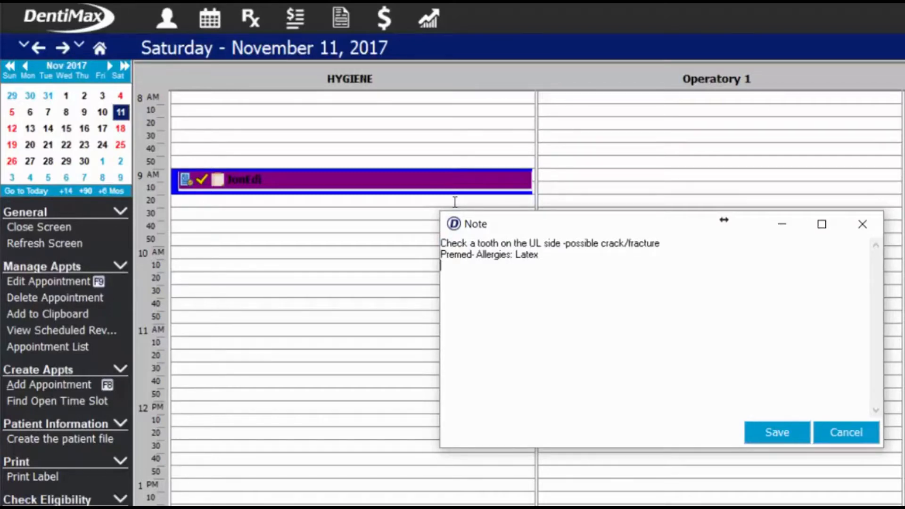
text(No need to confirm again, she will be here!)
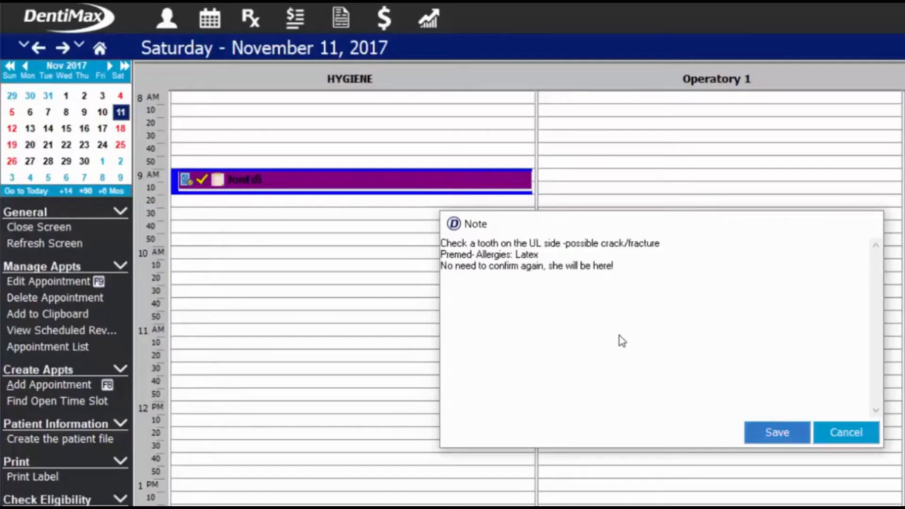
click(776, 432)
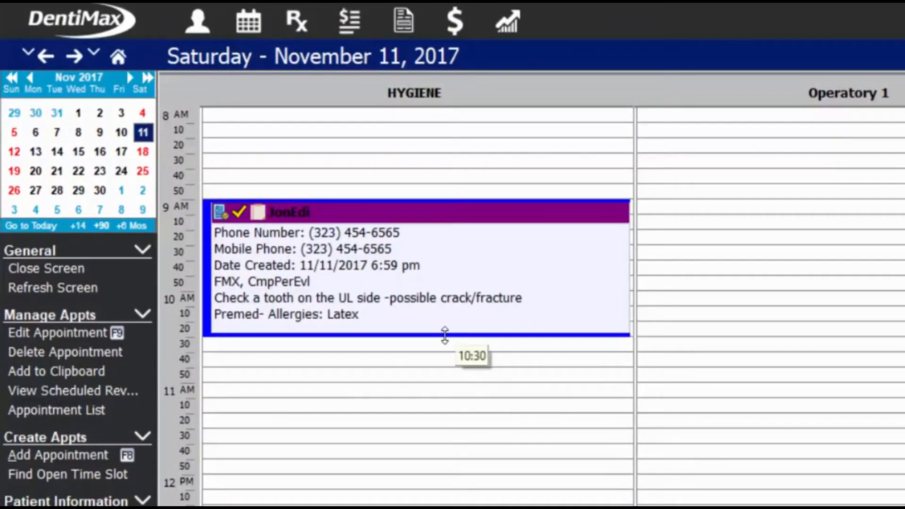
Resize the appointment to 40 minutes and drag it into the HYGIENE column at 9:30.
drag(444, 335, 446, 258)
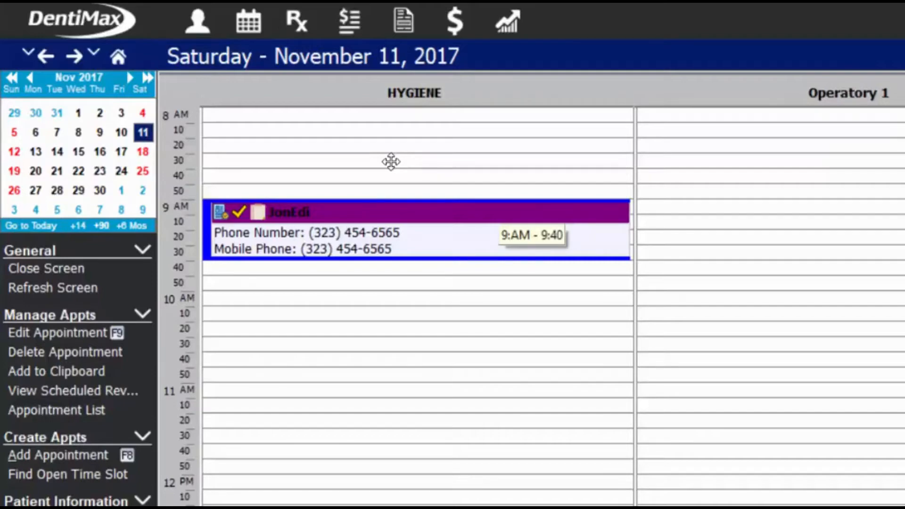
drag(490, 221, 571, 386)
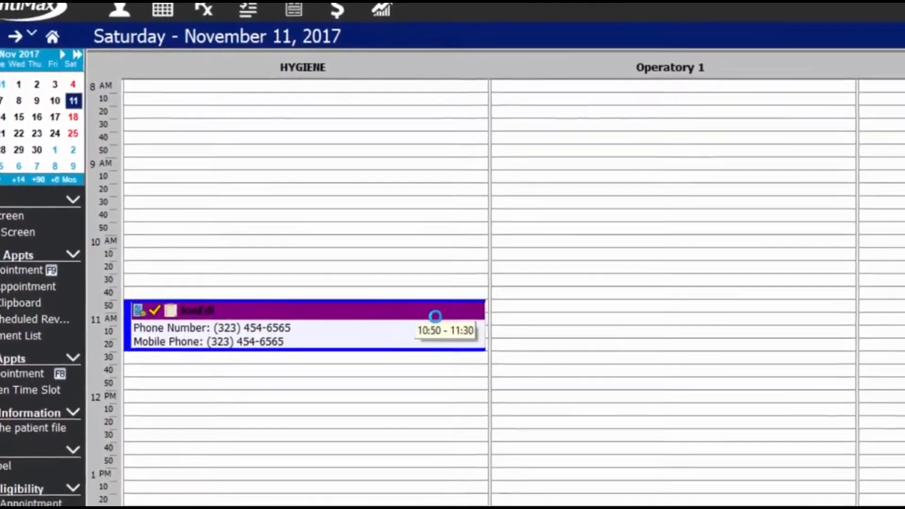
drag(435, 316, 904, 93)
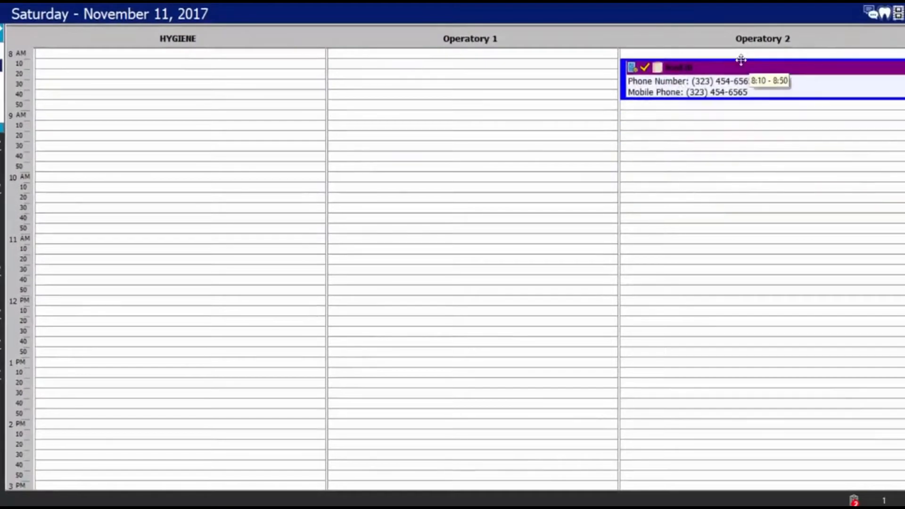
drag(741, 59, 212, 149)
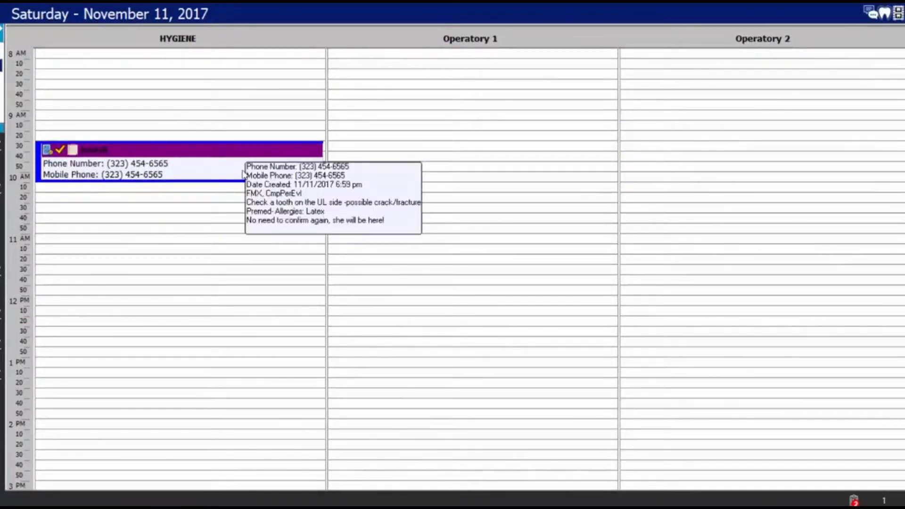
Set the 9:30 HYGIENE appointment's status to Checked In.
right_click(213, 150)
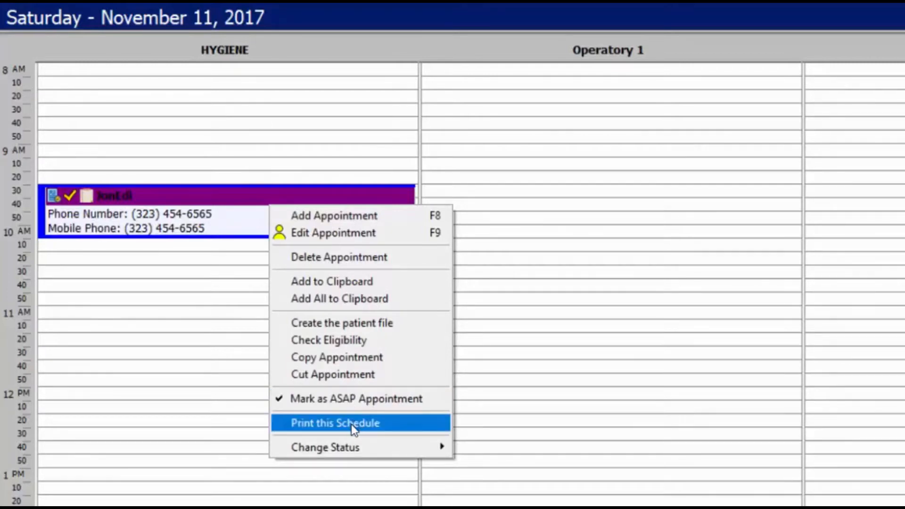
mouse_move(349, 448)
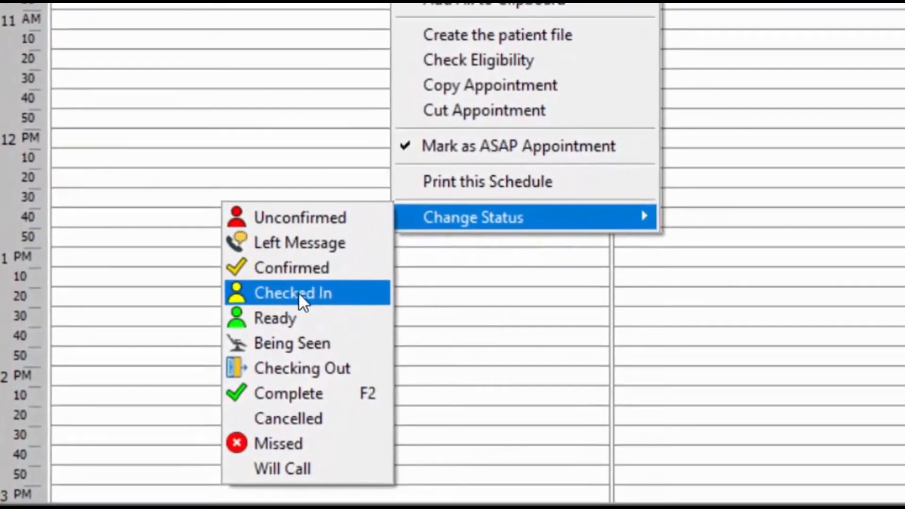
click(356, 295)
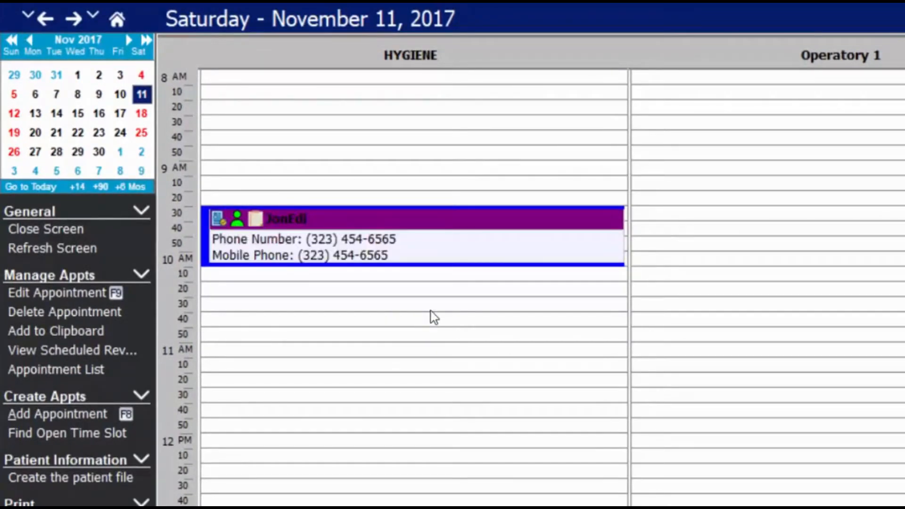
right_click(460, 259)
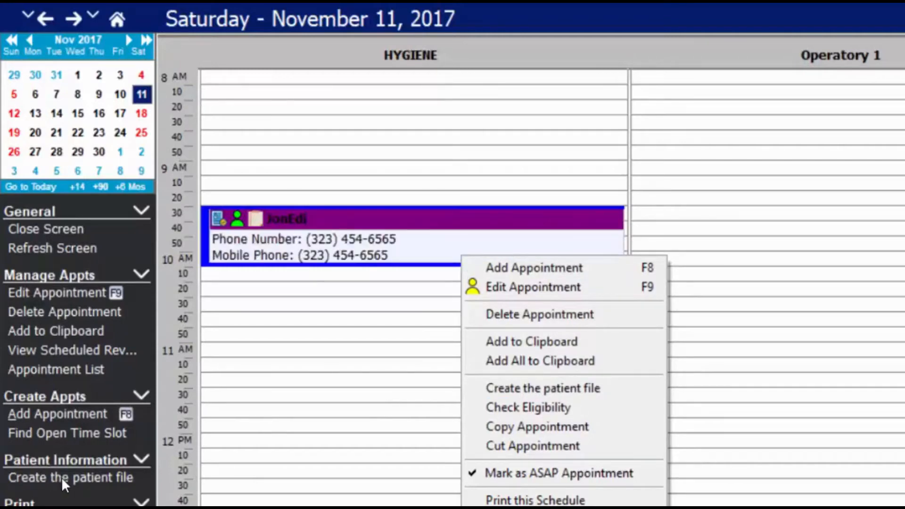
Dismiss the menu, select the 9:30 HYGIENE appointment and open the patient's information record.
click(431, 429)
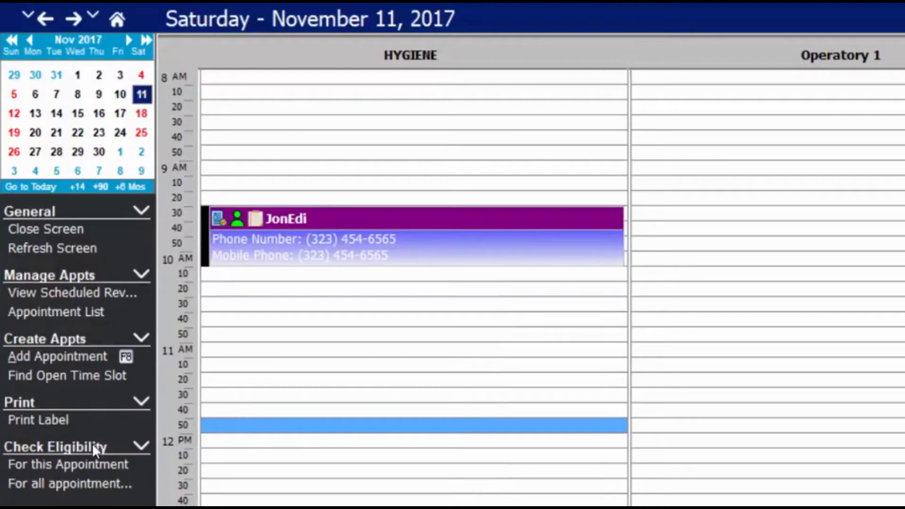
click(298, 241)
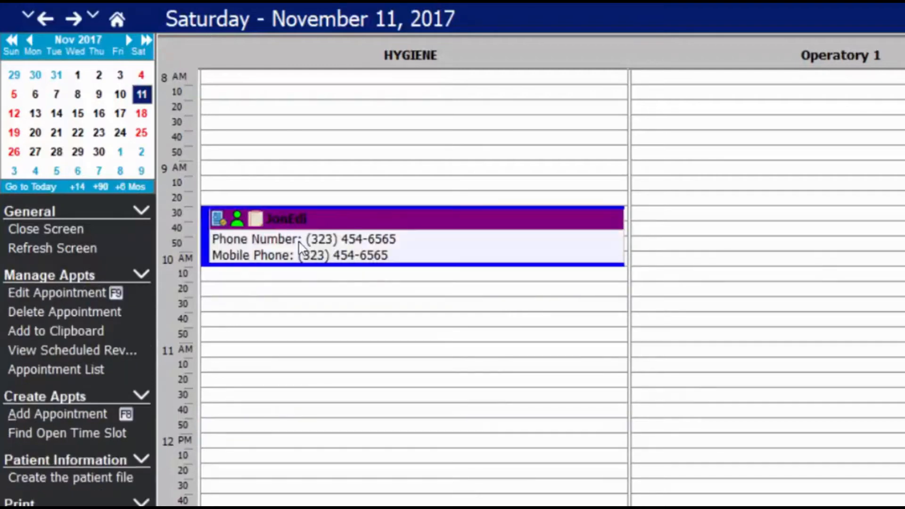
click(71, 477)
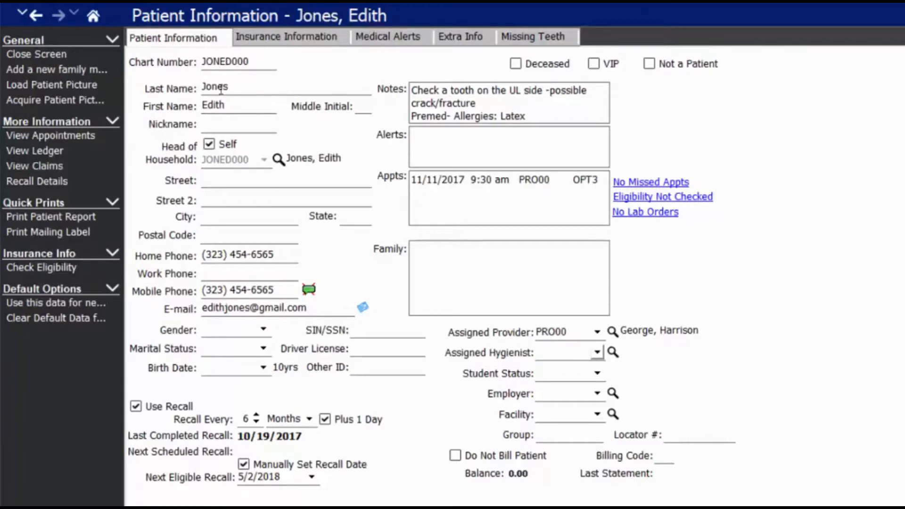
click(218, 122)
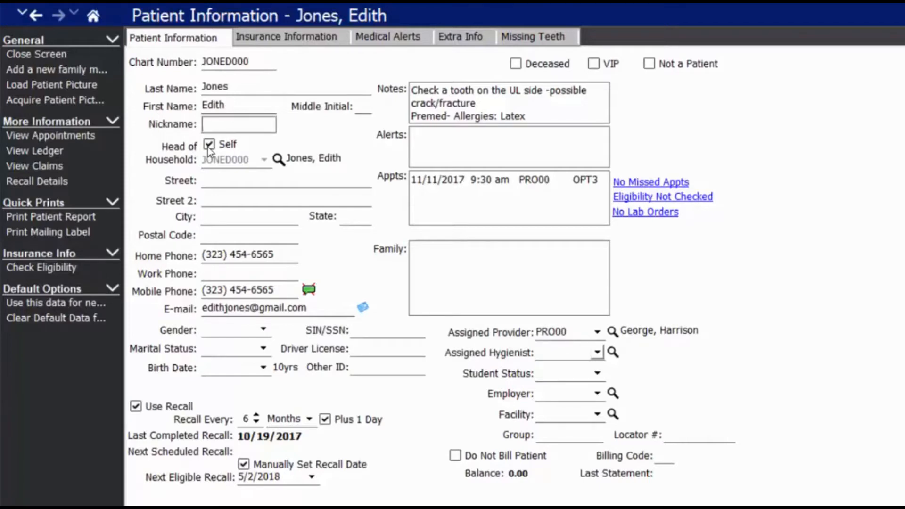
click(287, 38)
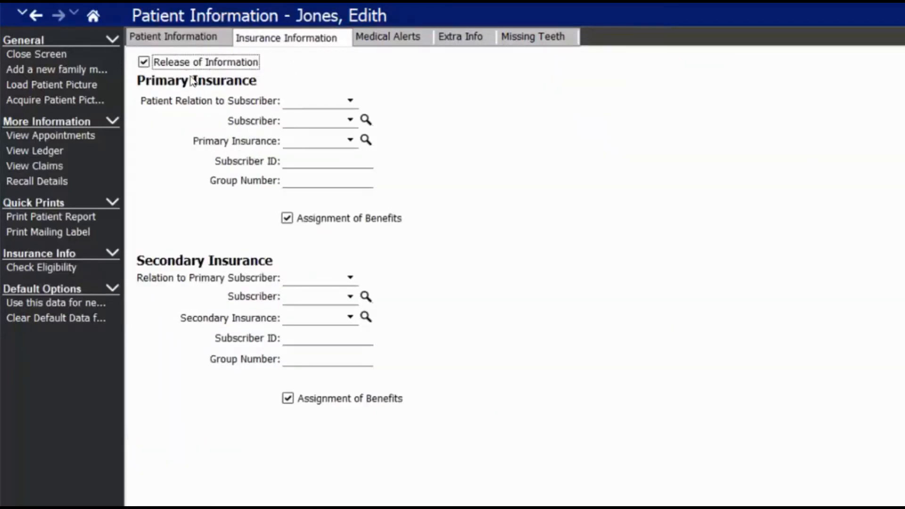
click(174, 39)
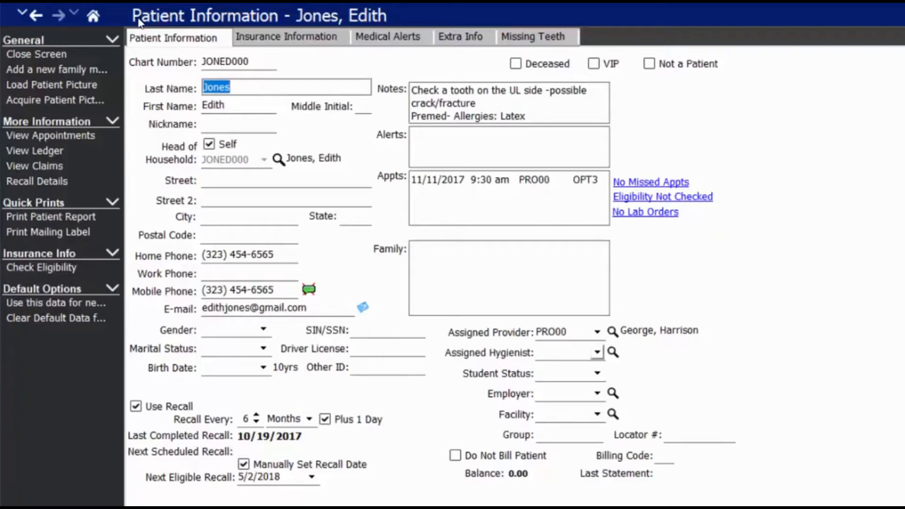
Pick another patient as head of household, accept the address overwrite, then recheck Self.
click(210, 145)
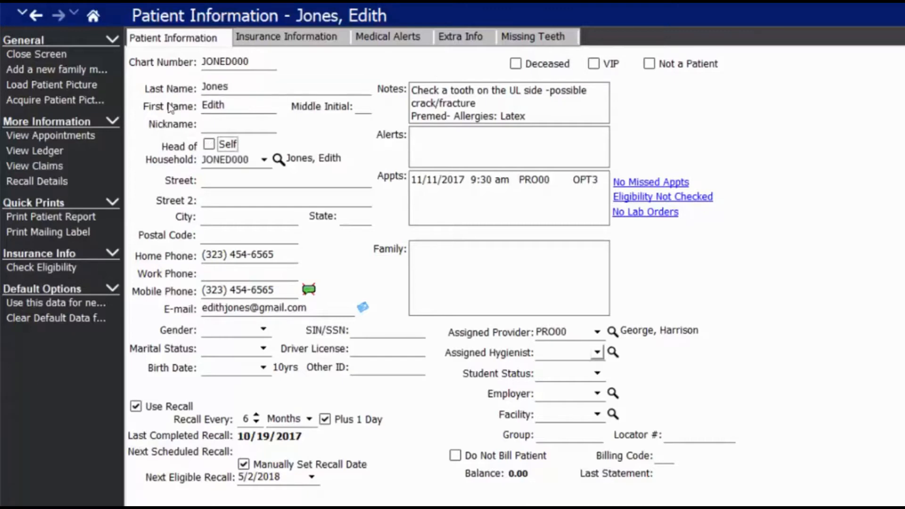
click(264, 160)
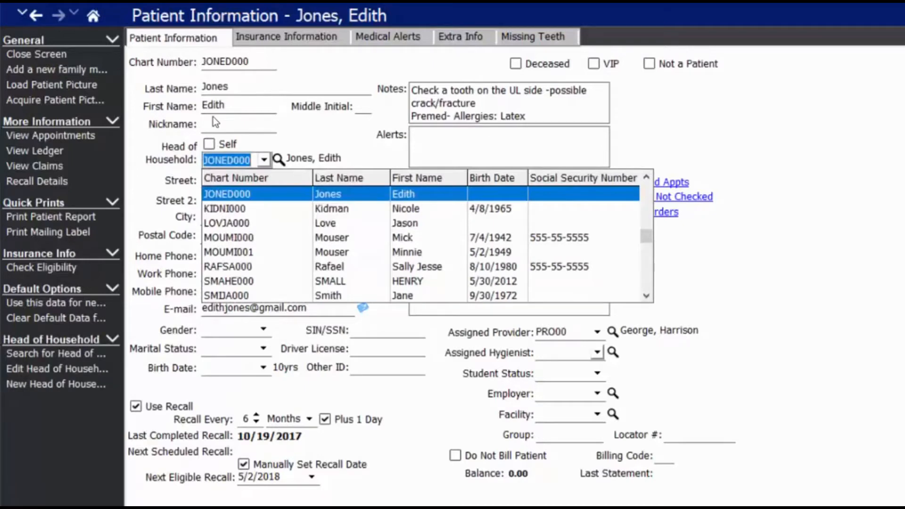
click(335, 224)
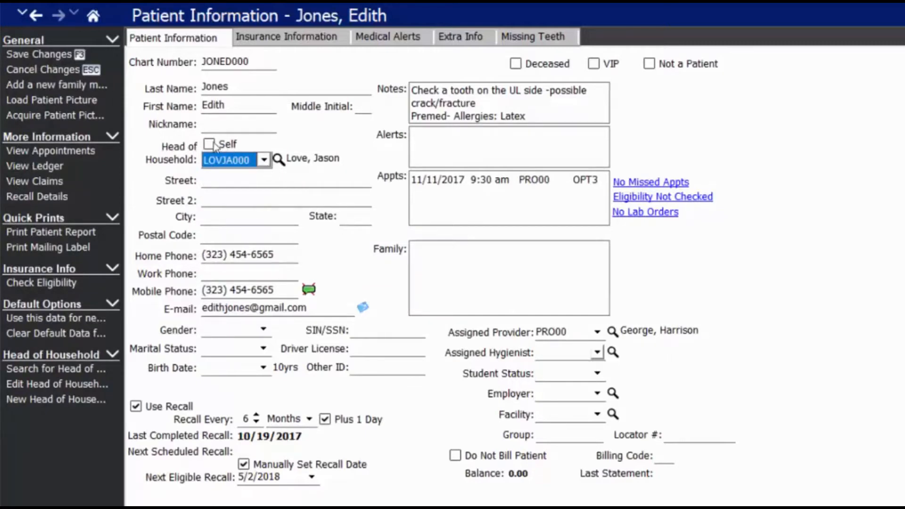
key(Tab)
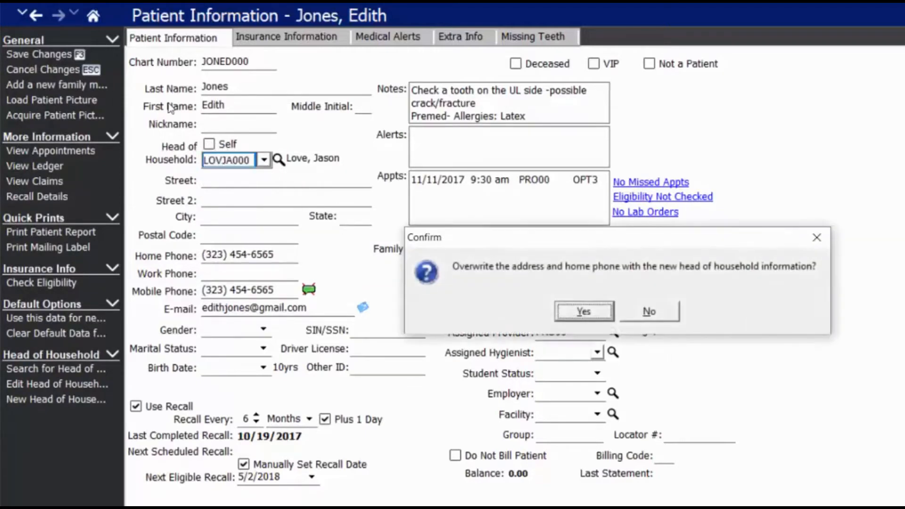
key(Return)
key(space)
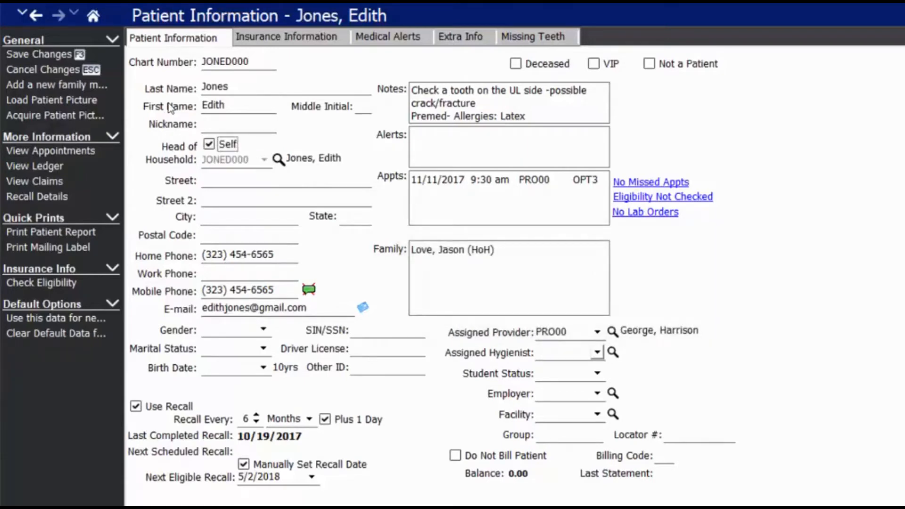
Enter the patient's street address and postal code so city and state fill in.
key(Tab)
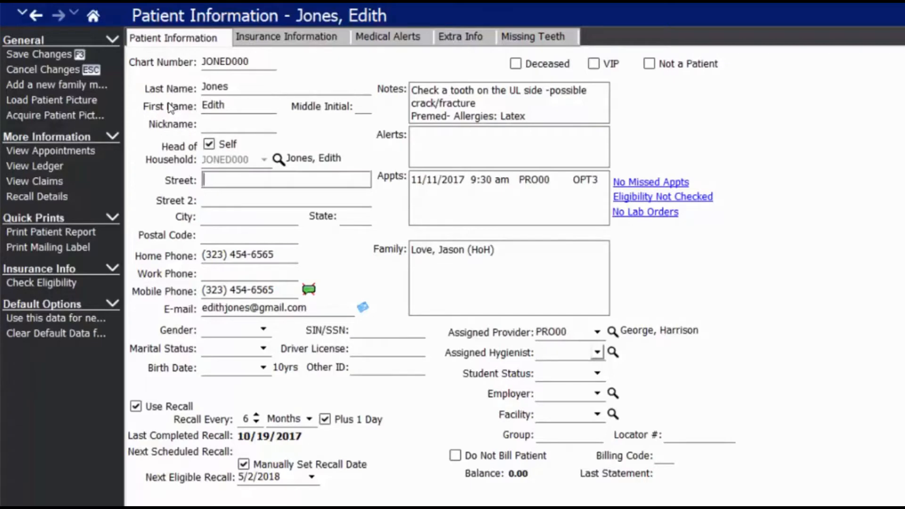
key(Tab)
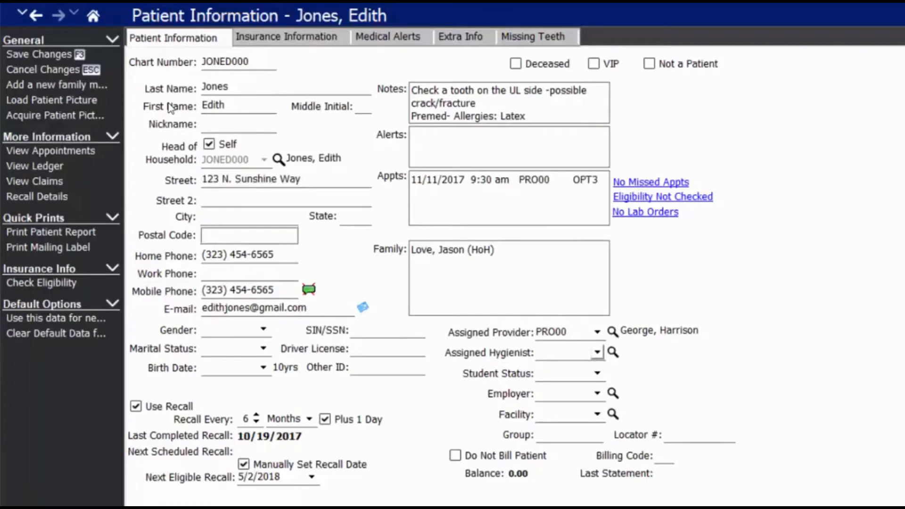
text(85234)
key(Tab)
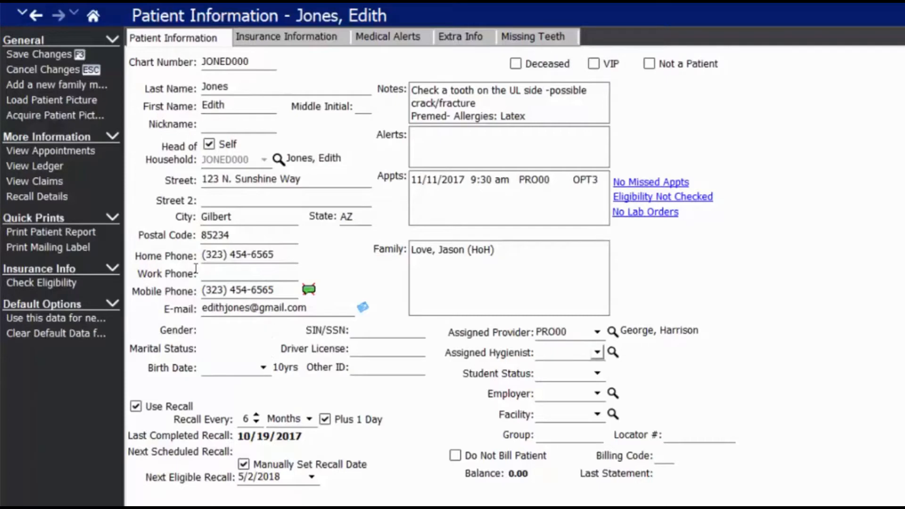
Set marital status to Married and fill in the birth date and ID numbers.
click(230, 348)
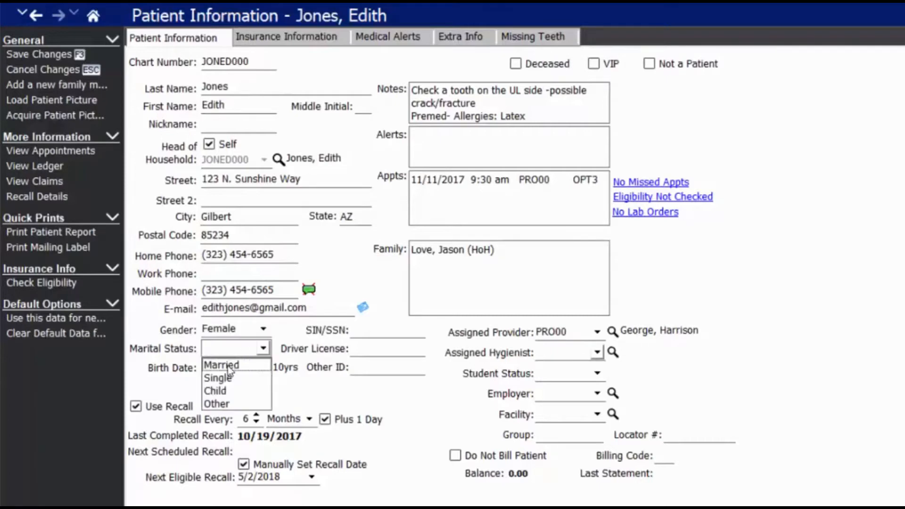
click(228, 366)
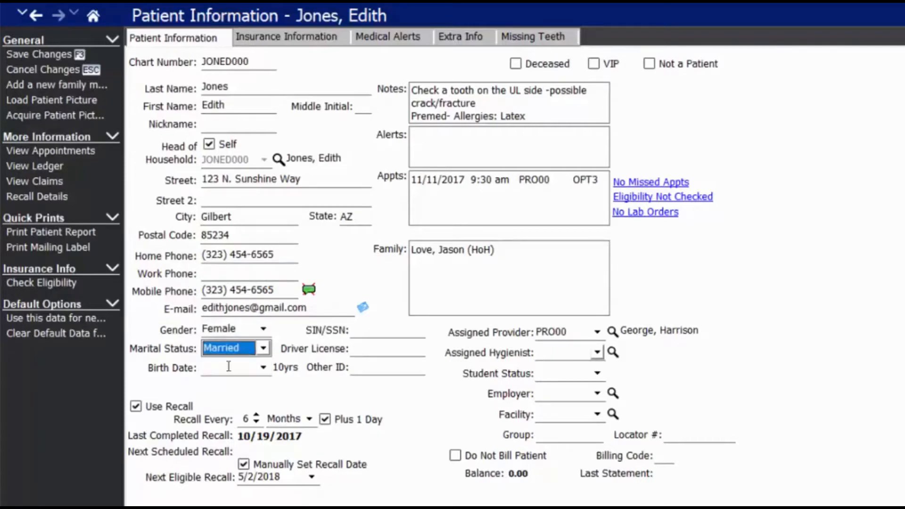
click(246, 369)
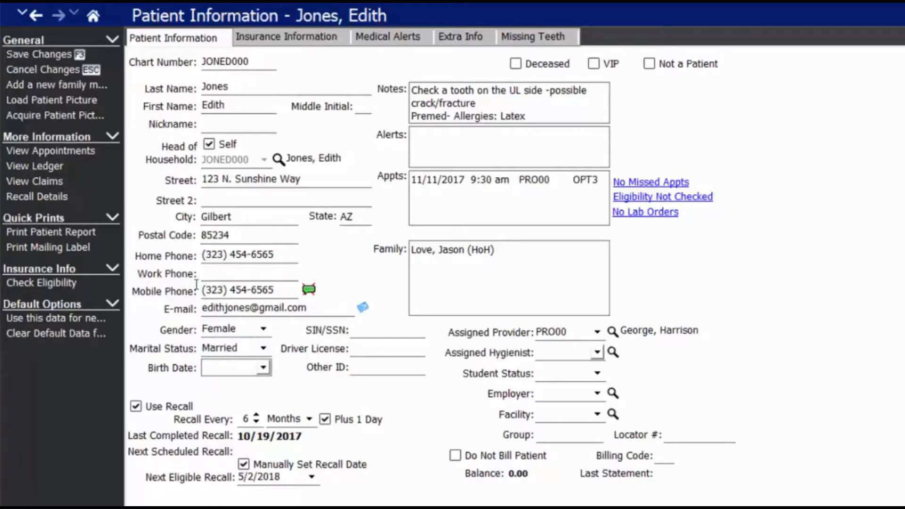
text(4/05/1975)
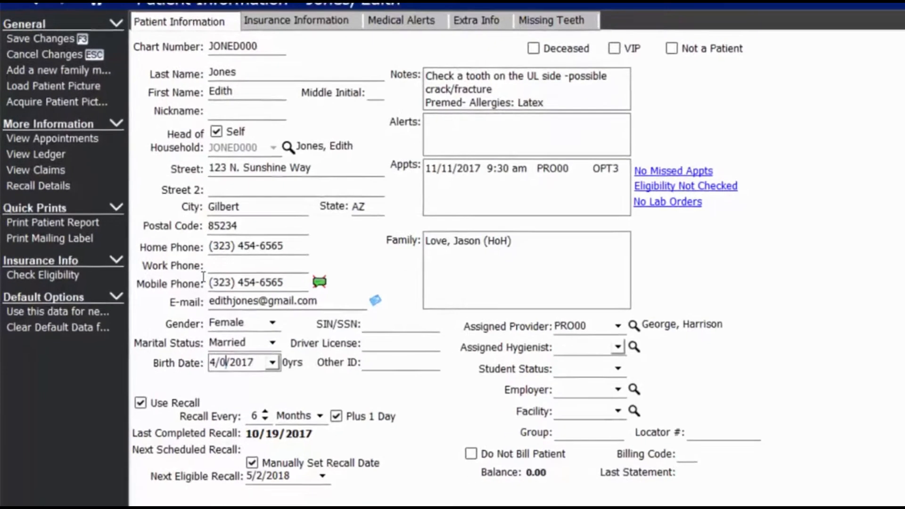
key(Tab)
text(444444444)
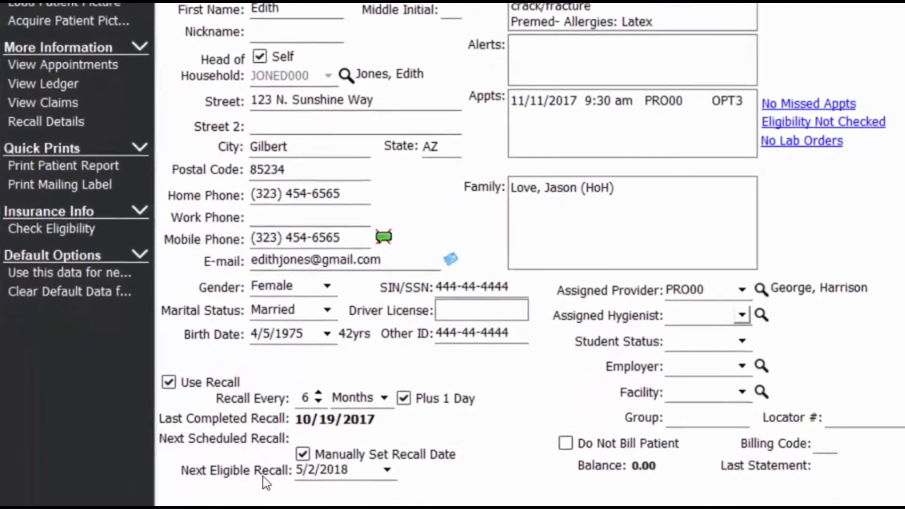
key(Tab)
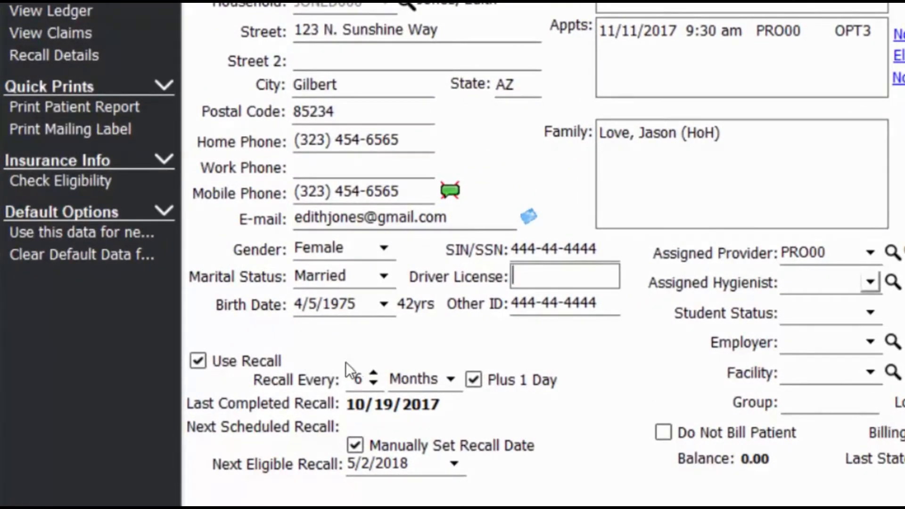
Lower the recall interval to every 4 Months.
key(Down)
key(Down)
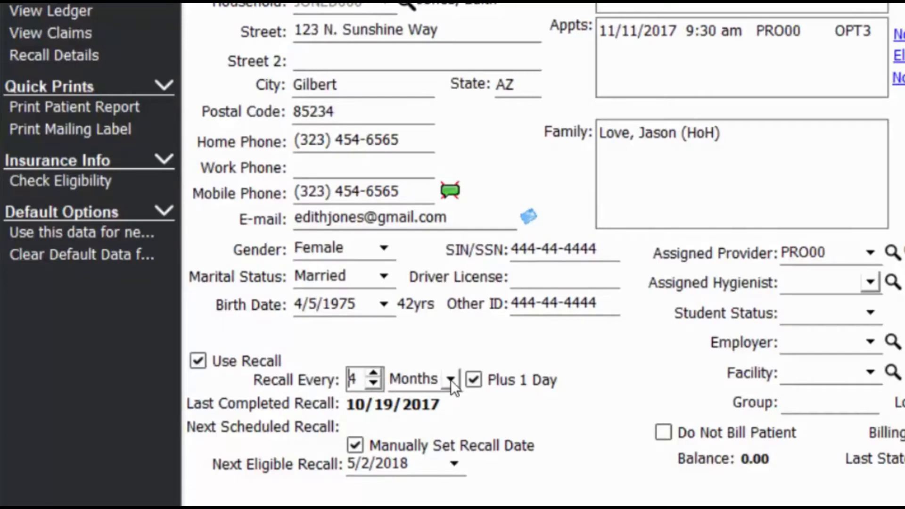
key(Tab)
key(alt+Down)
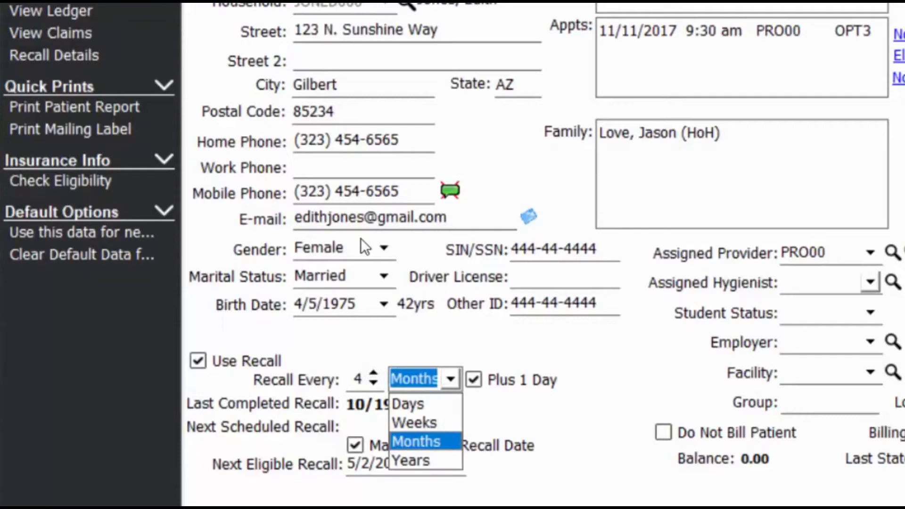
click(360, 239)
click(548, 97)
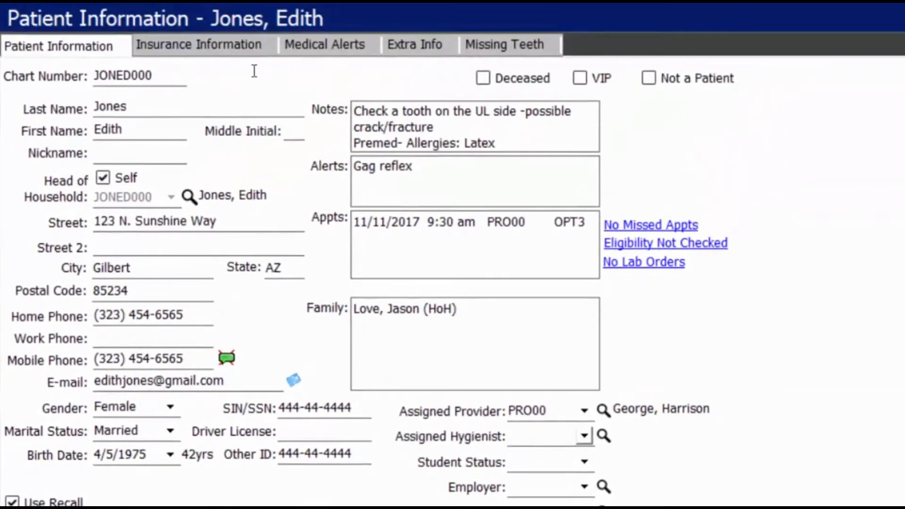
Replace the Notes text with 'Do not call before 9am'.
drag(355, 111, 575, 141)
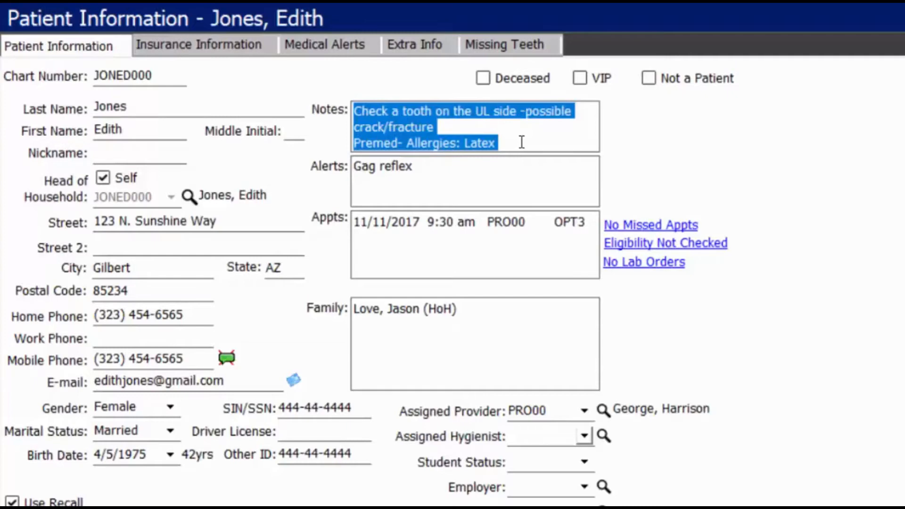
text(No need to confirm again, she will be here!)
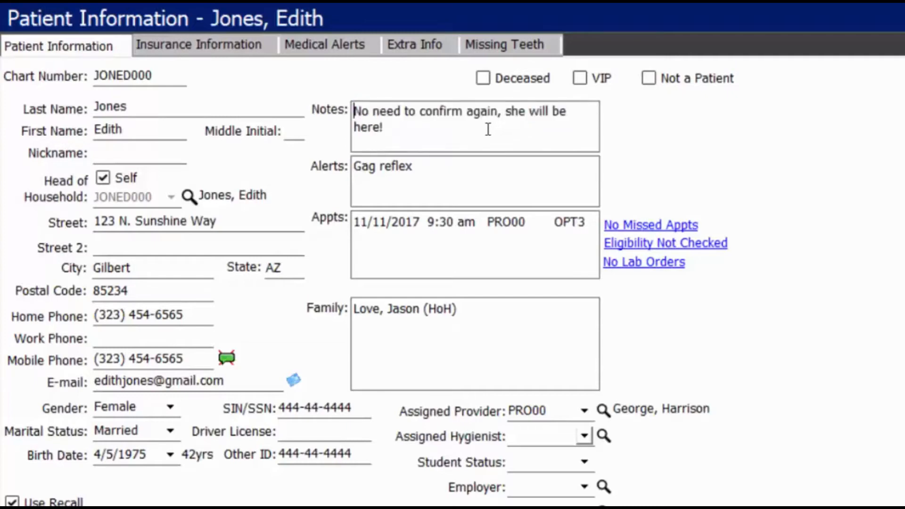
key(ctrl+a)
text(Do not call before 9am)
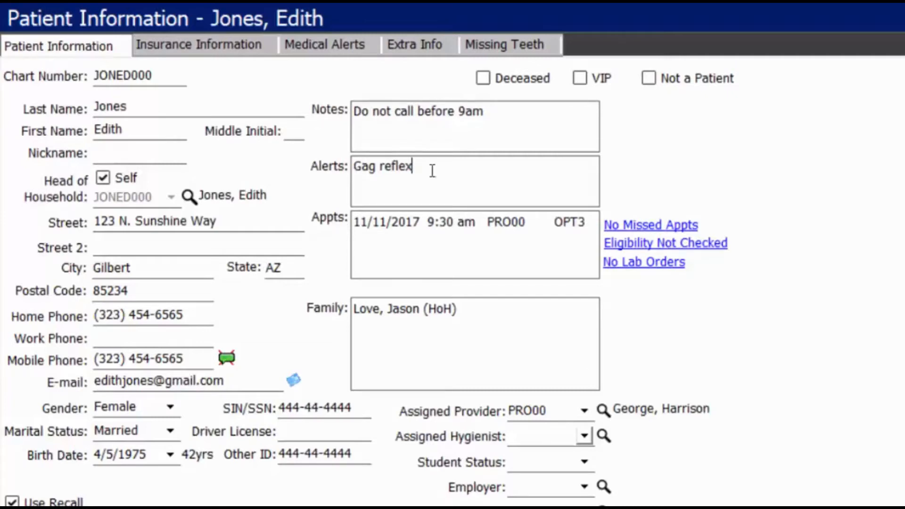
Check the Gag reflex alert and select the 11/11/2017 appointment in the Appts list.
drag(433, 170, 338, 172)
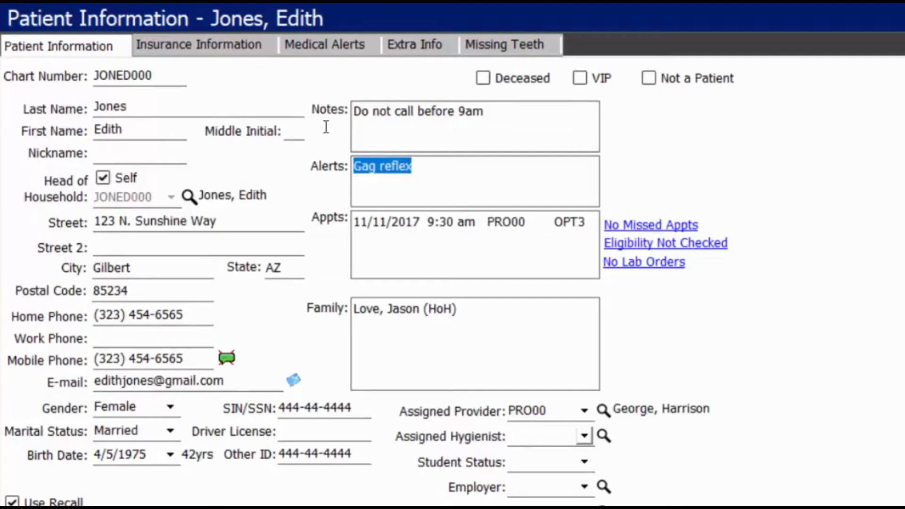
click(446, 181)
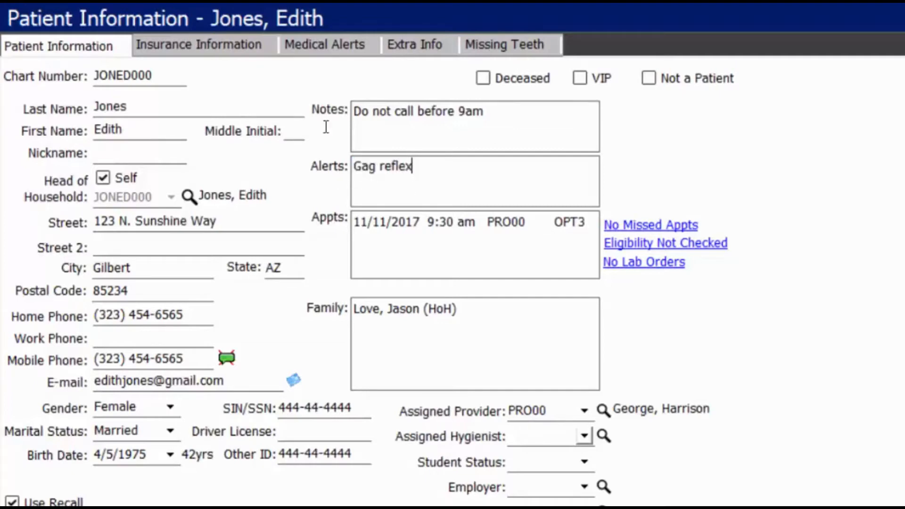
click(392, 226)
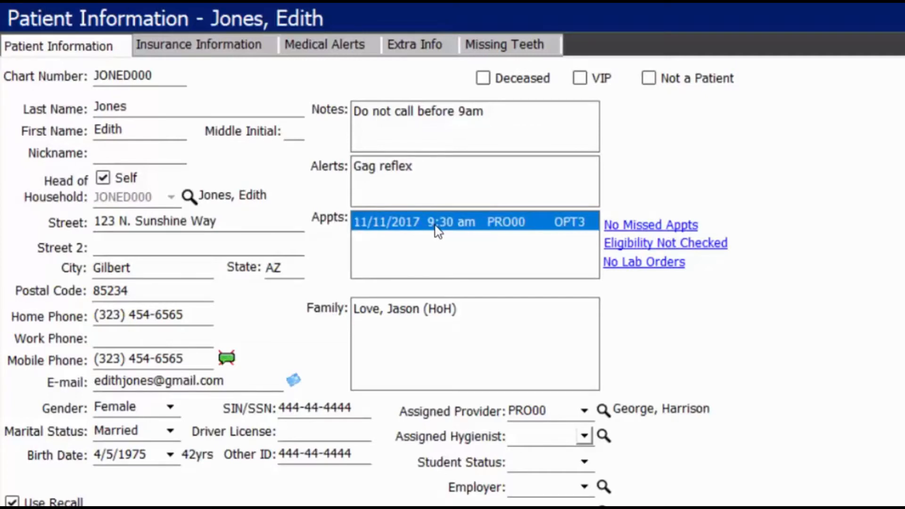
Open the 11/11/2017 appointment, save the pending patient changes, then return to Patient Information.
double_click(501, 225)
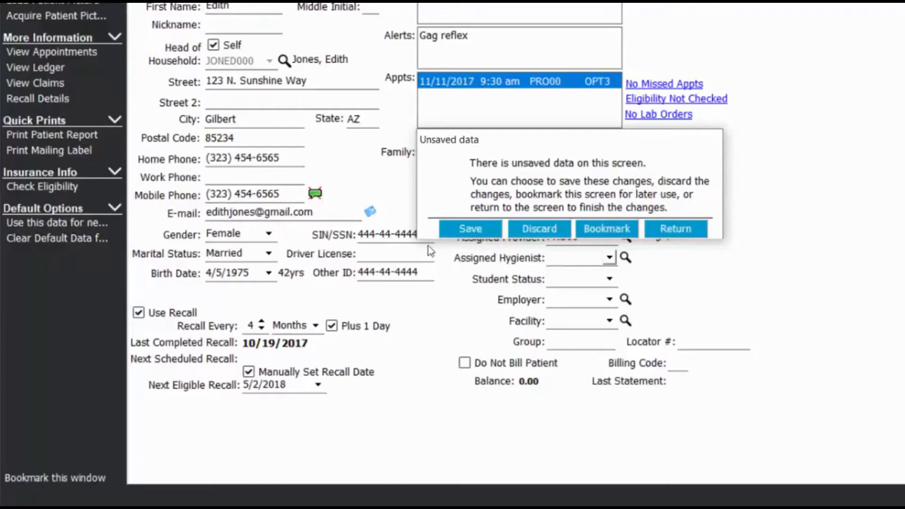
click(464, 233)
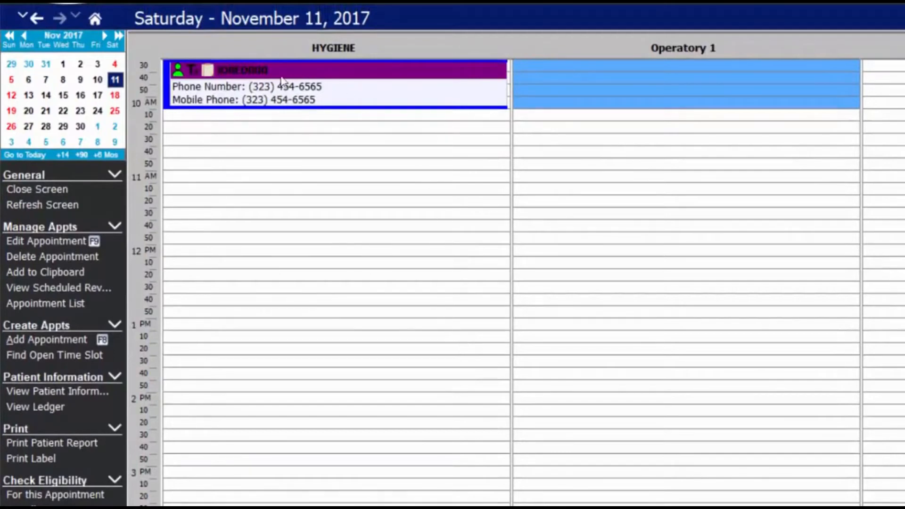
click(166, 67)
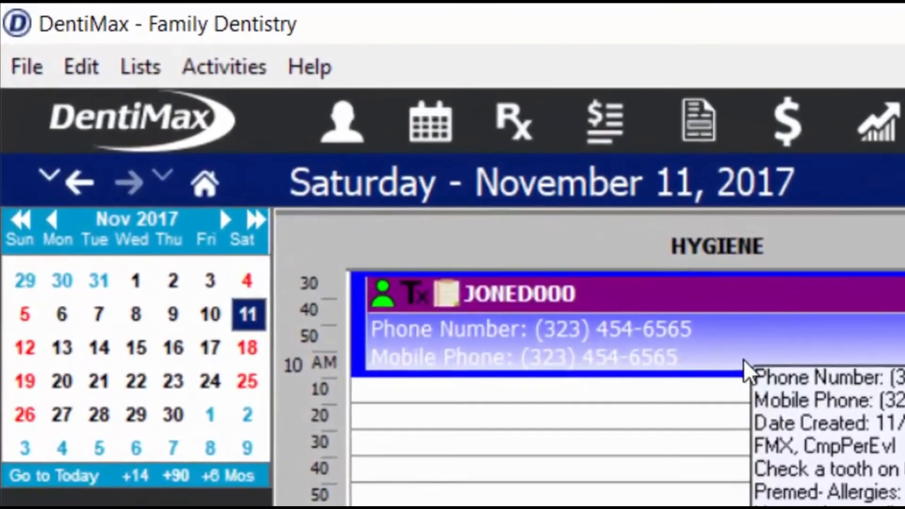
click(86, 180)
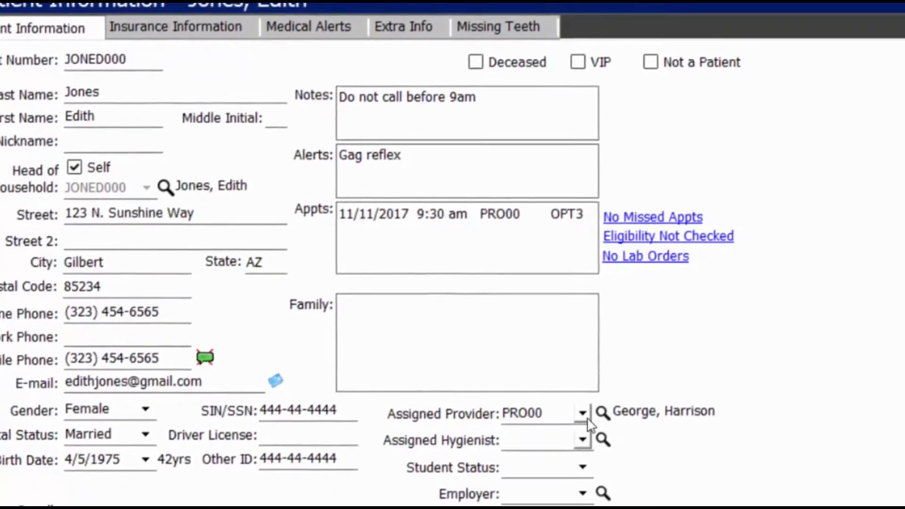
Assign hygienist SMI00 to the patient.
click(625, 437)
click(386, 291)
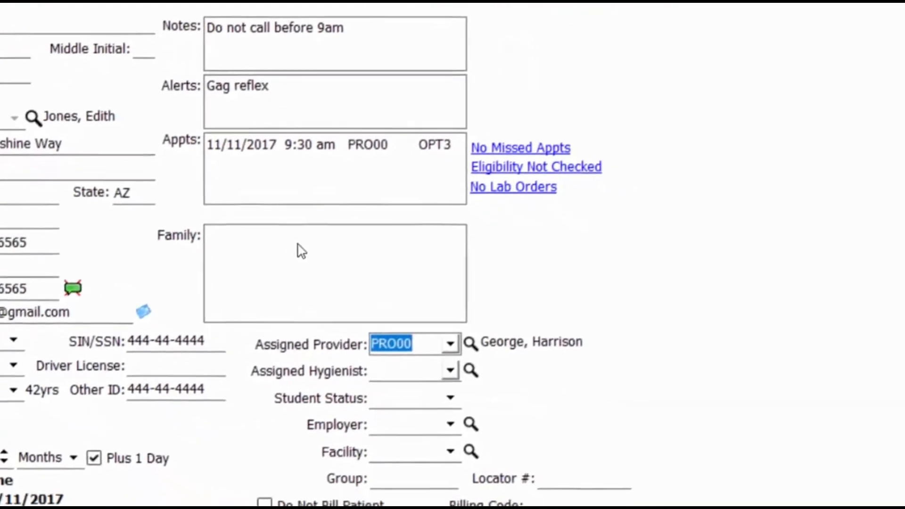
click(539, 416)
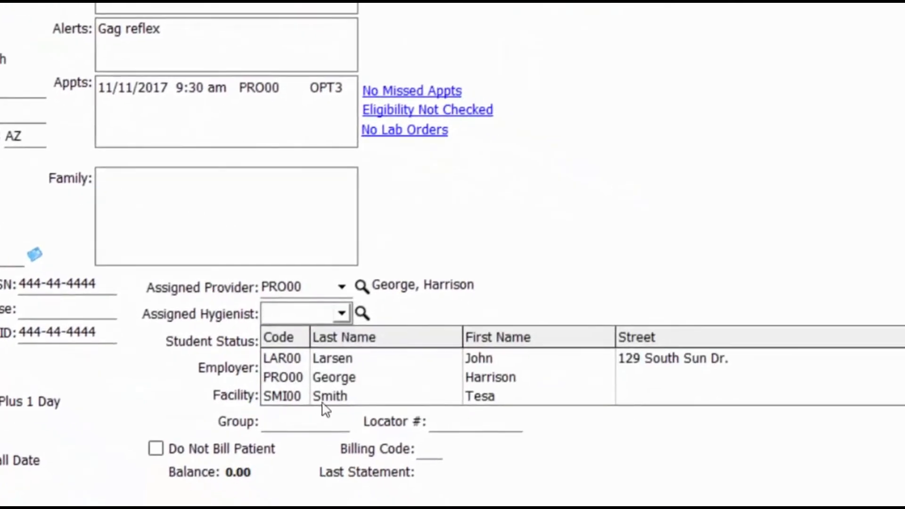
click(187, 286)
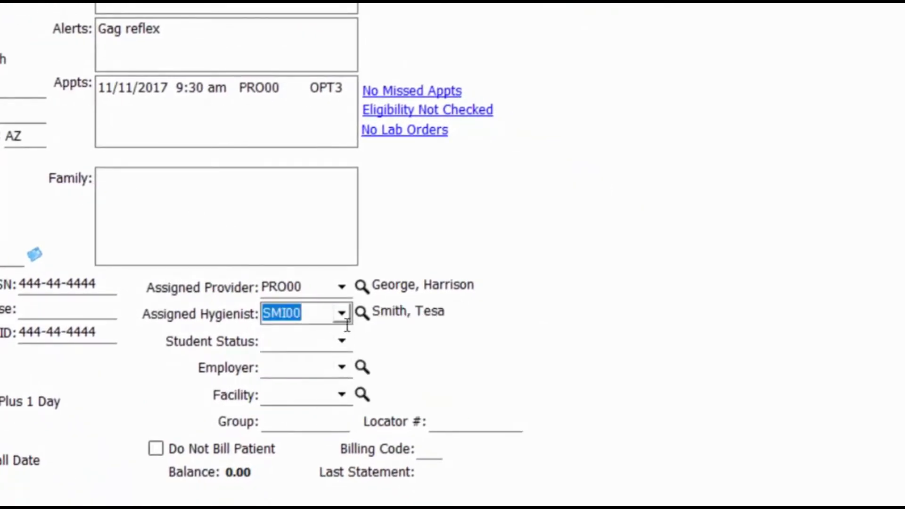
Mark the patient as a Full Time student at U of A.
click(342, 341)
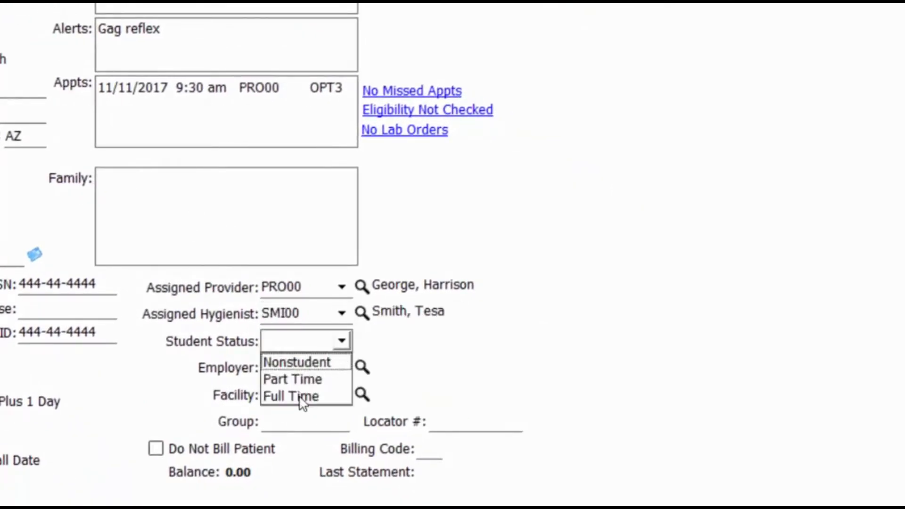
click(312, 396)
click(456, 334)
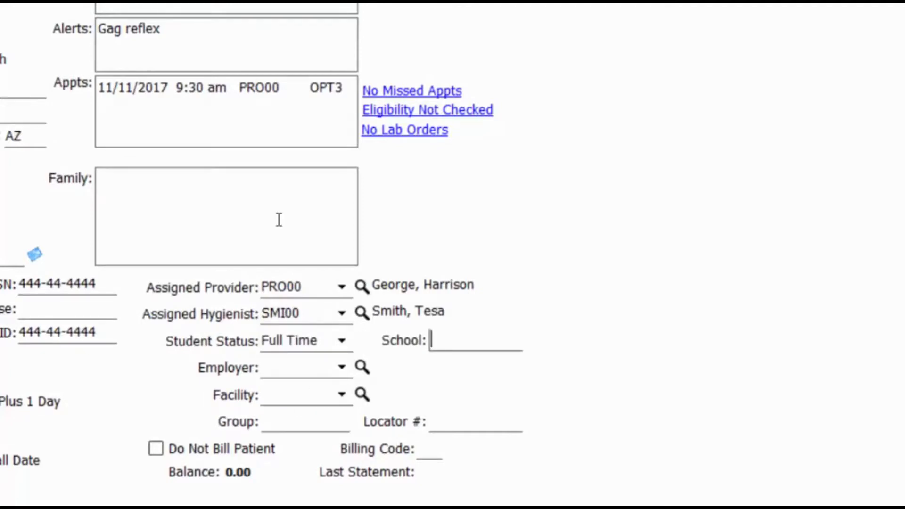
text(U of A)
key(Tab)
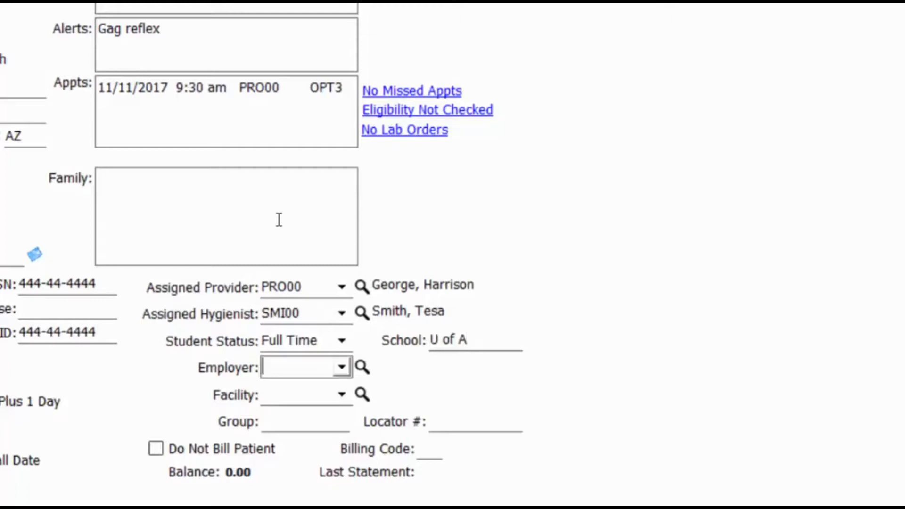
Set the employer to Disney (DIS00), leaving the facility empty.
click(341, 368)
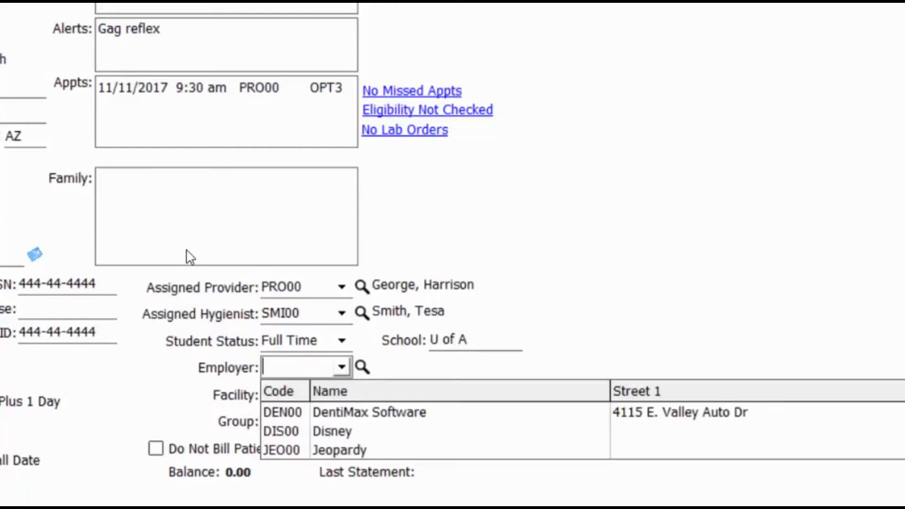
click(328, 431)
key(Tab)
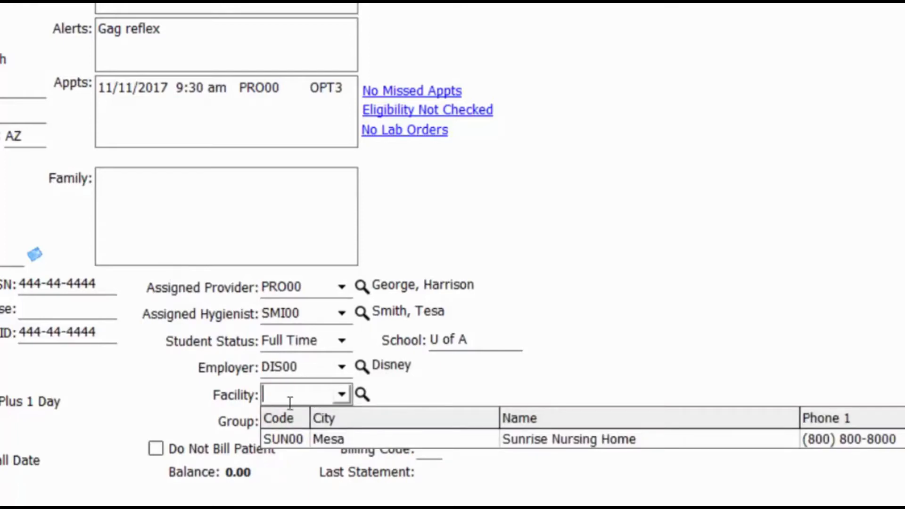
click(240, 416)
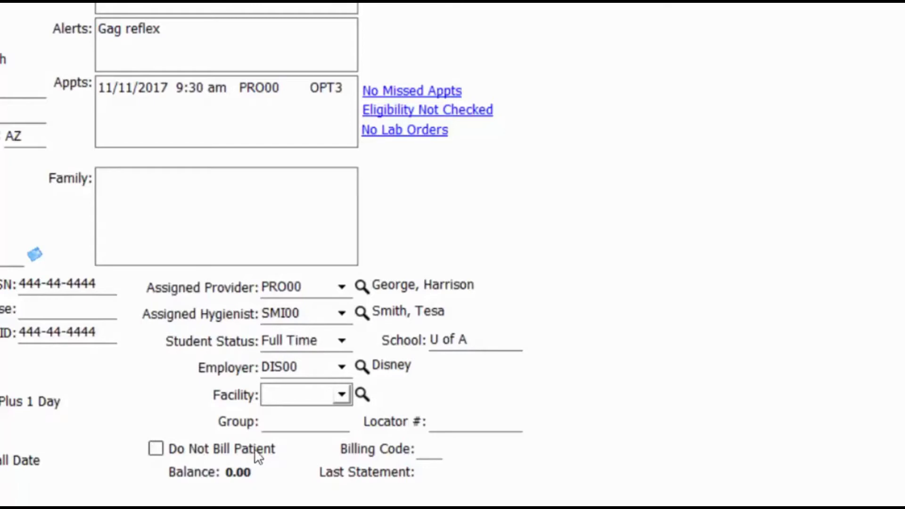
key(Tab)
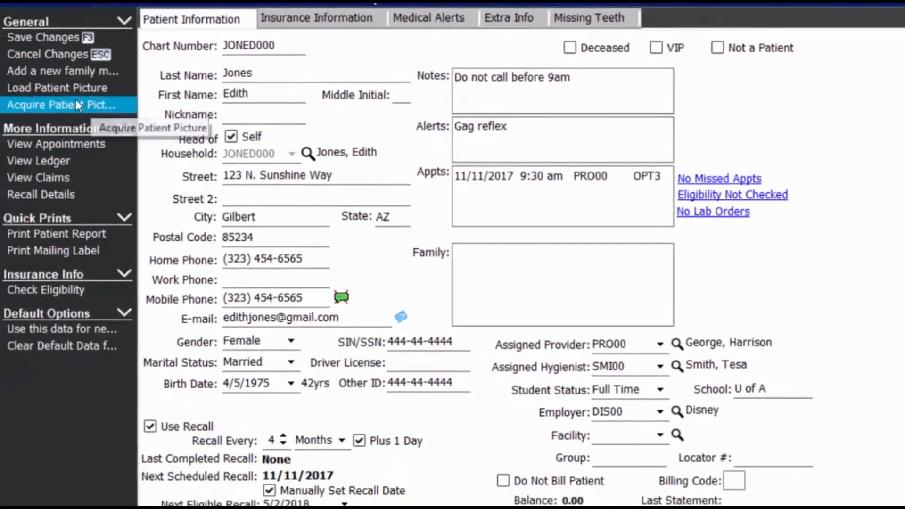
Load pic.PNG as the patient photo and show the Insurance Information page.
click(65, 91)
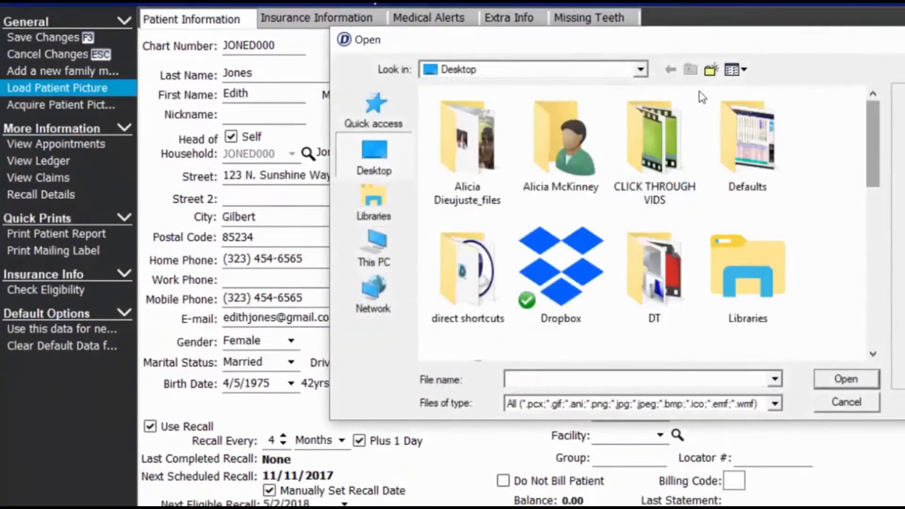
scroll(702, 97, down, 10)
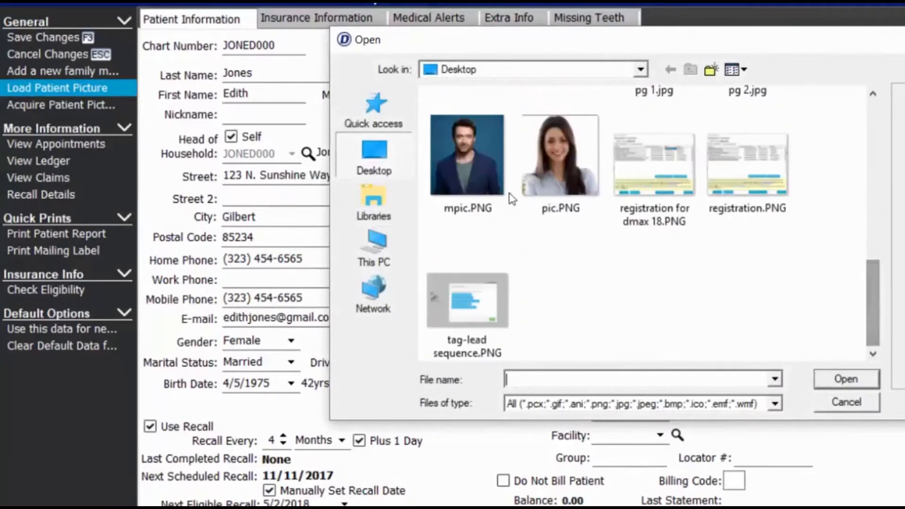
click(542, 156)
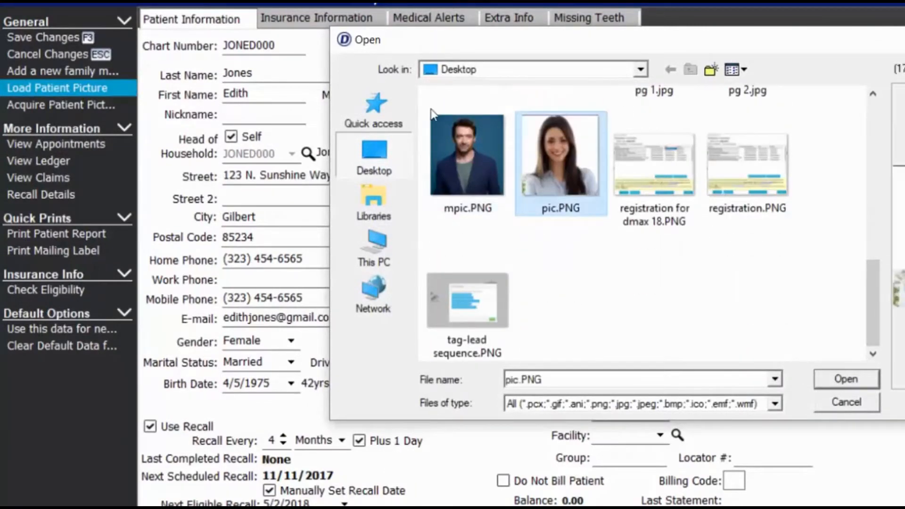
click(847, 379)
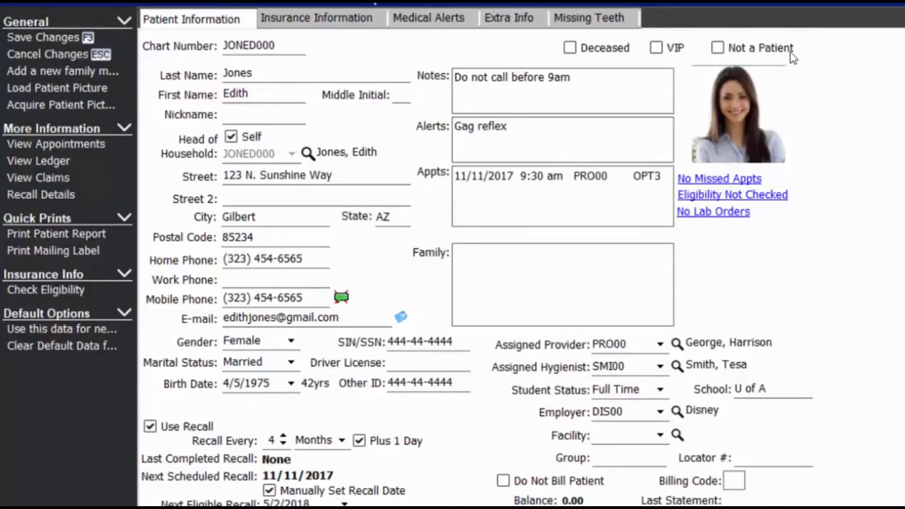
click(353, 22)
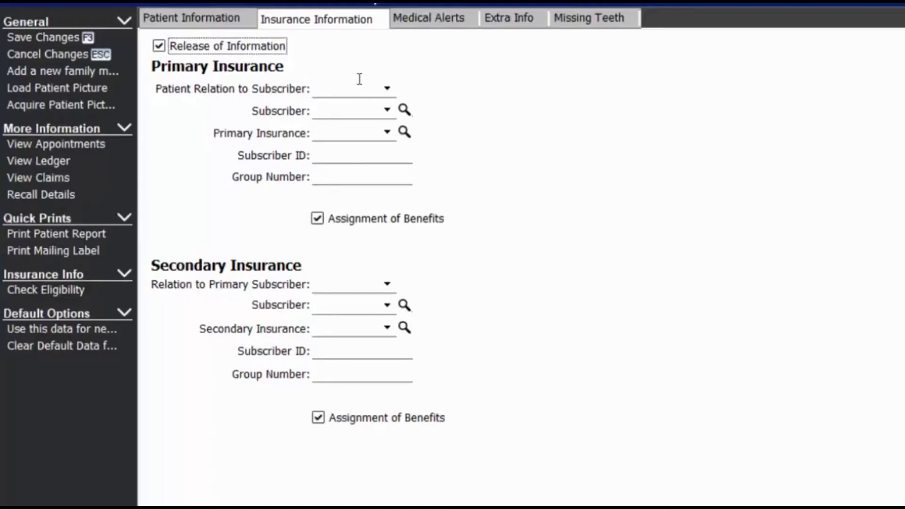
Set Relation to Subscriber to Self and choose CIG00 CIGNA as the primary insurance.
click(387, 88)
key(alt+Down)
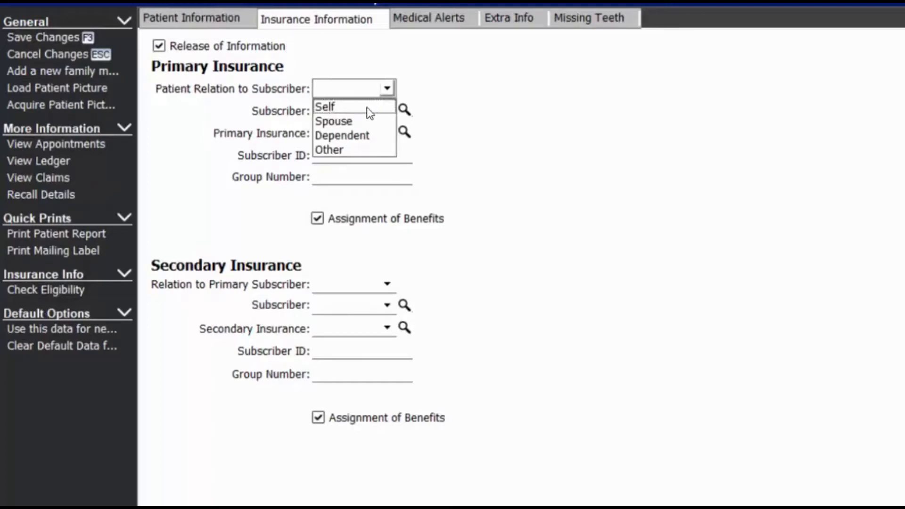
key(Return)
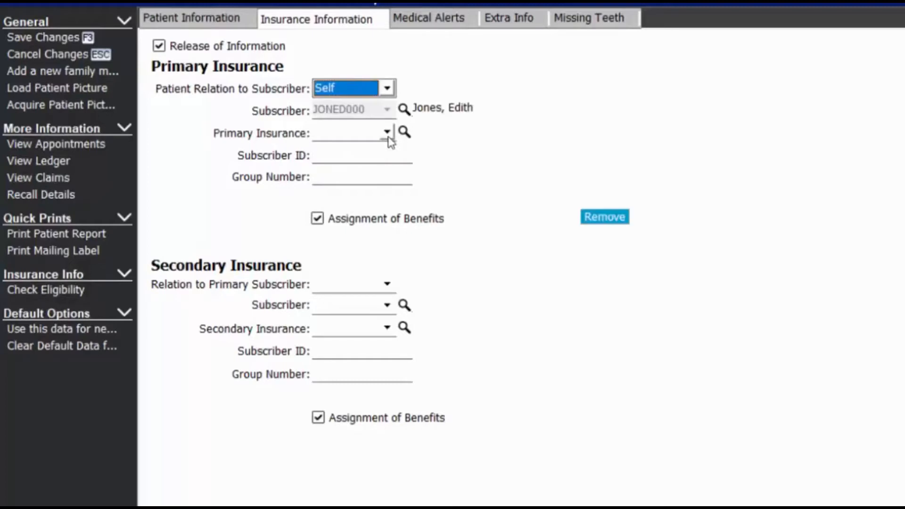
key(Tab)
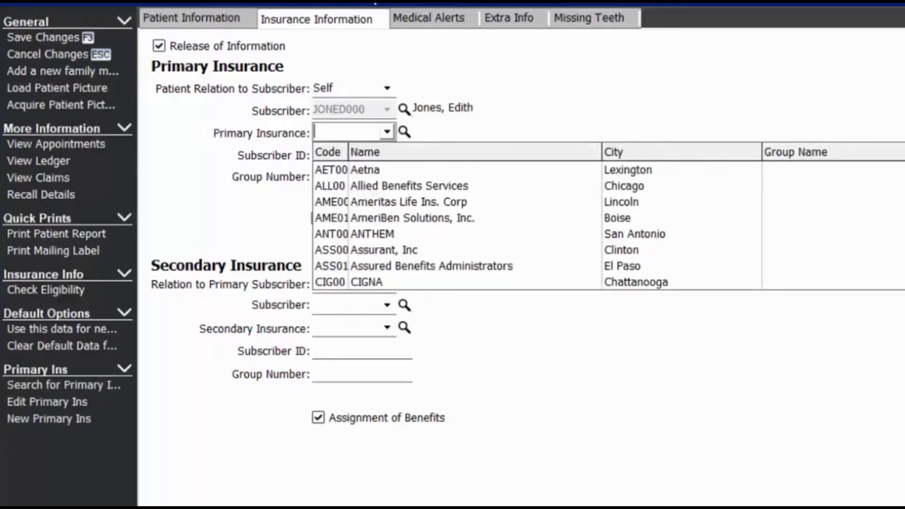
scroll(707, 222, down, 6)
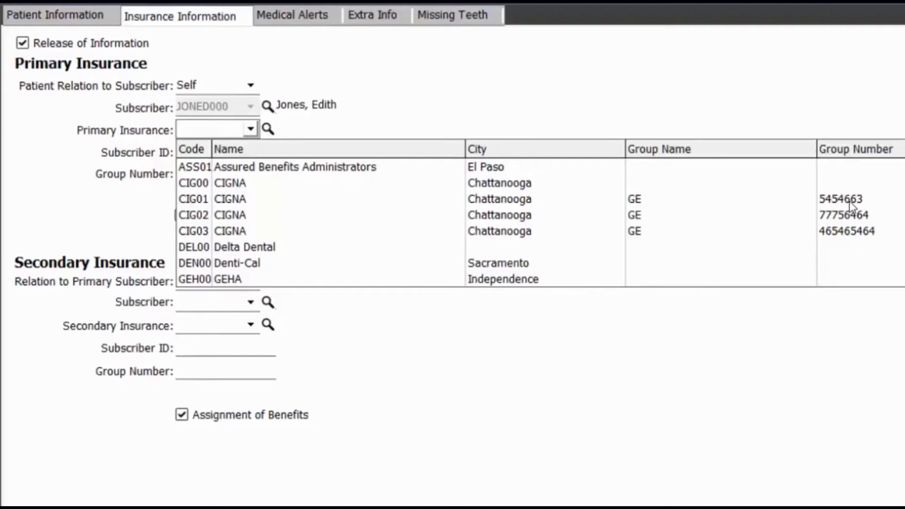
text(cig)
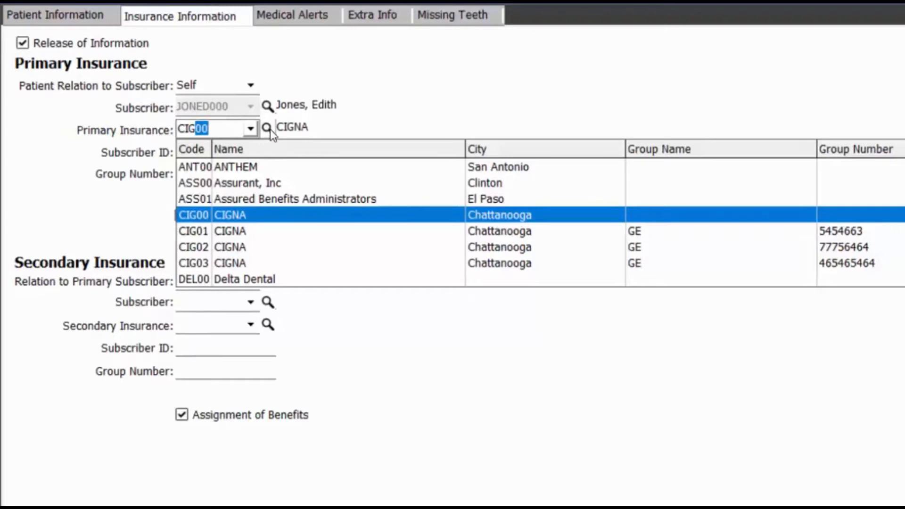
click(190, 84)
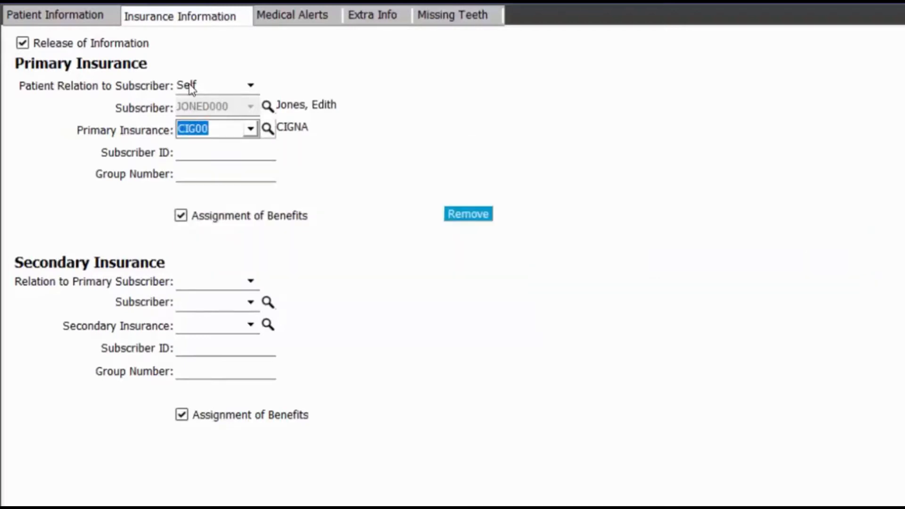
key(F9)
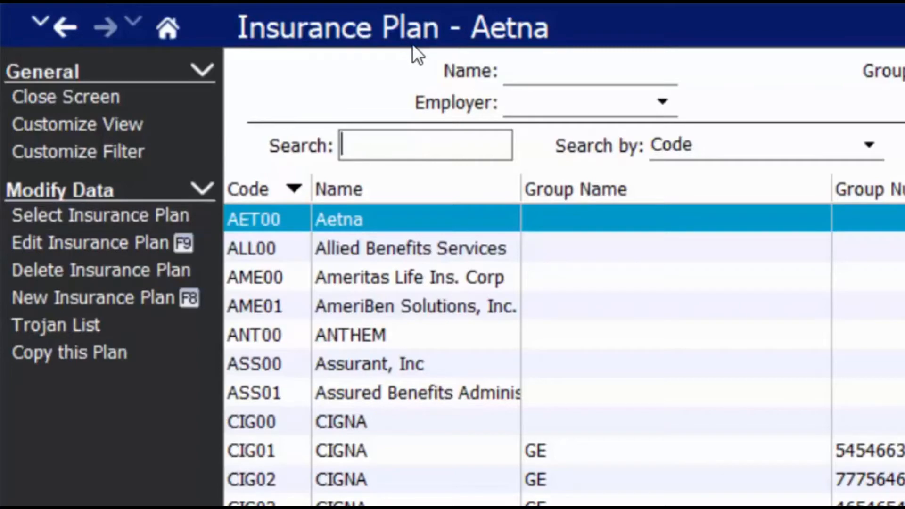
Tick Group Name in the plan list's customized filter fields.
click(559, 72)
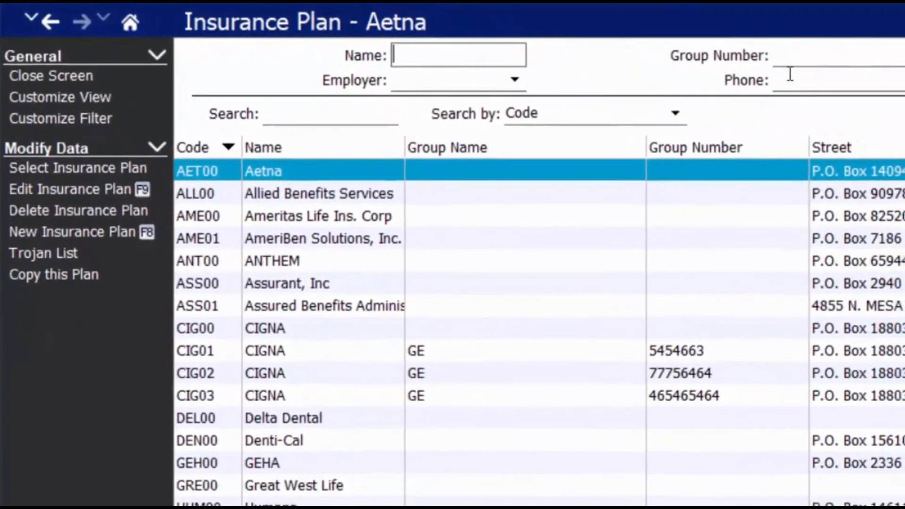
click(856, 61)
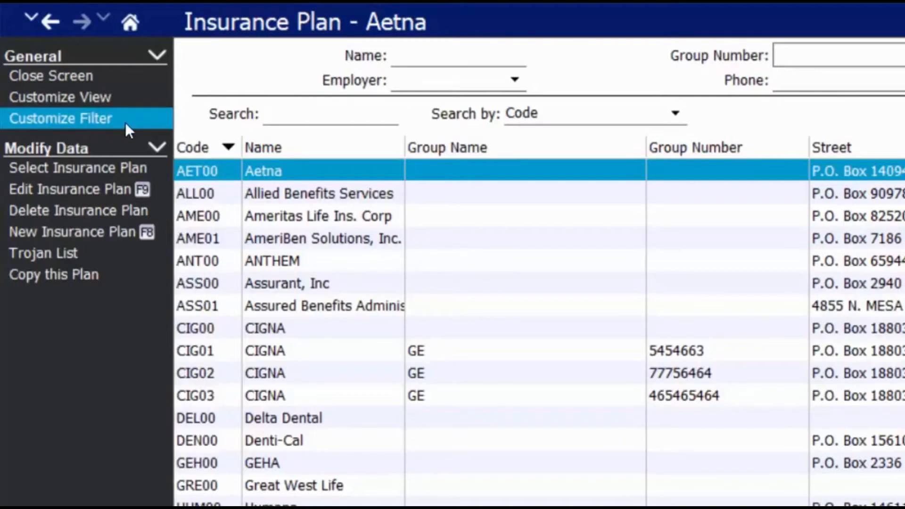
click(112, 119)
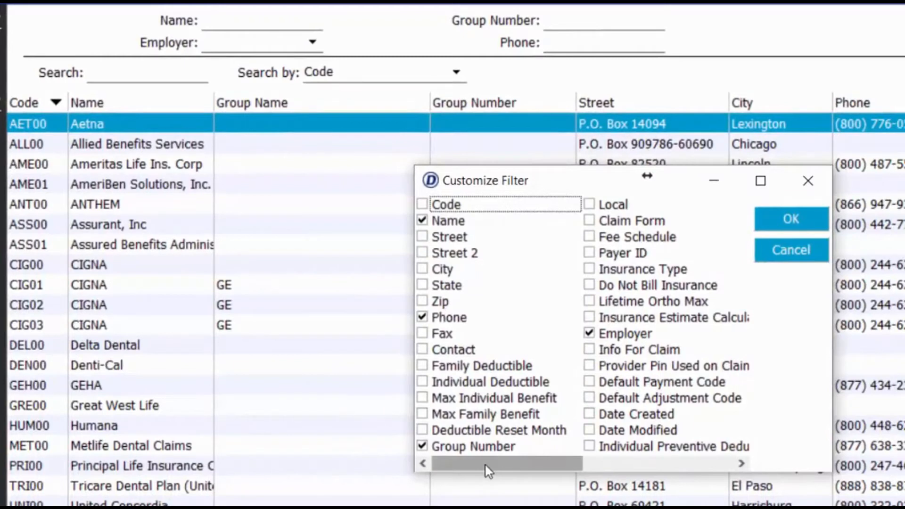
drag(486, 465, 536, 456)
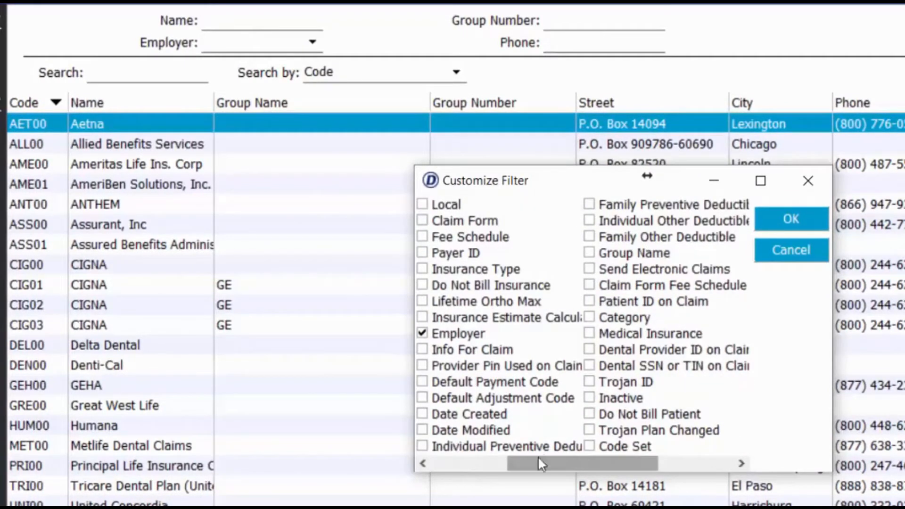
click(593, 253)
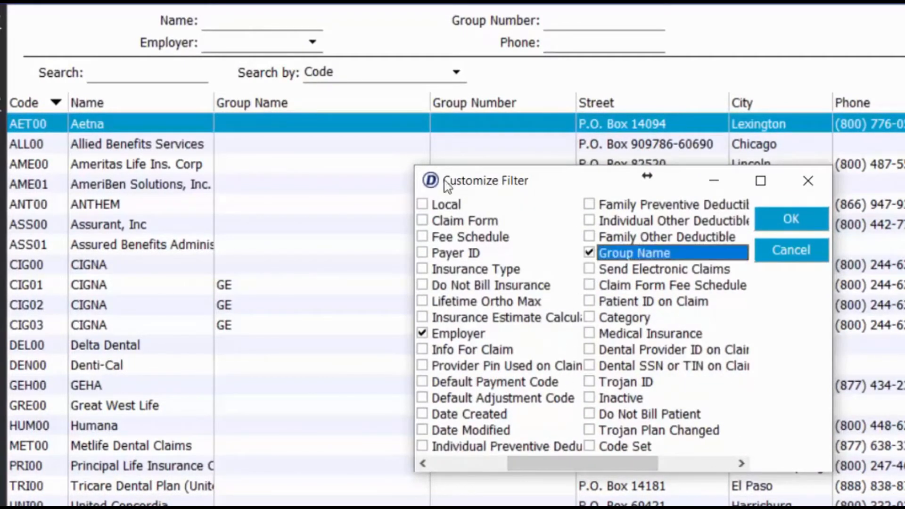
drag(632, 462, 716, 451)
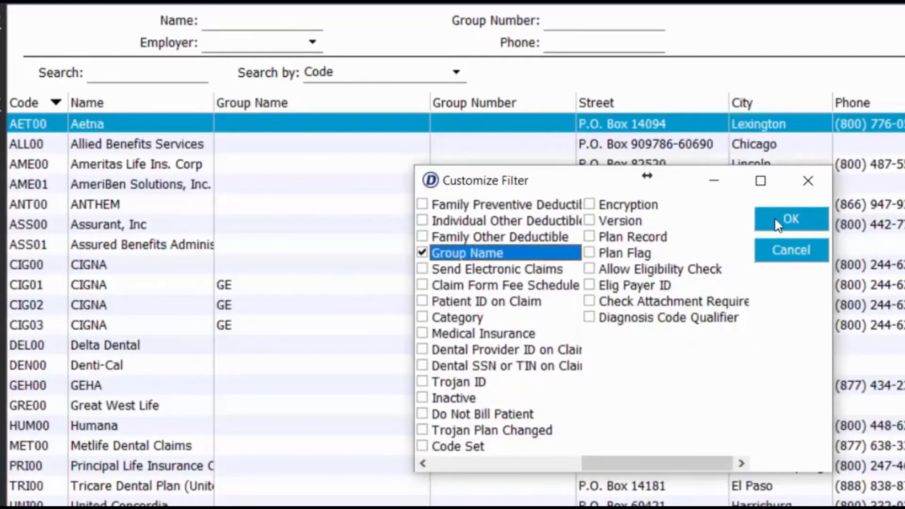
key(Return)
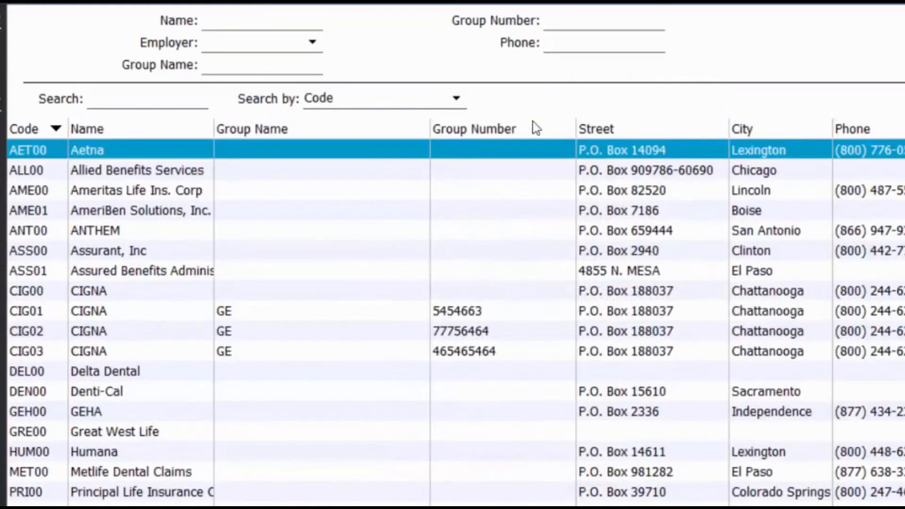
Enter 'Disney plus' as a group name filter, then copy CIG00 CIGNA into new plan CIG04.
click(219, 67)
text(Disney)
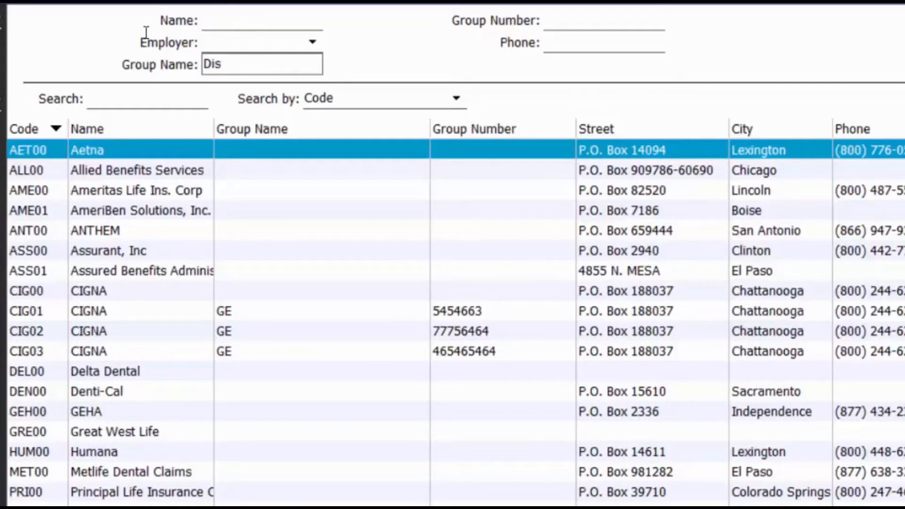
text( plus)
click(618, 315)
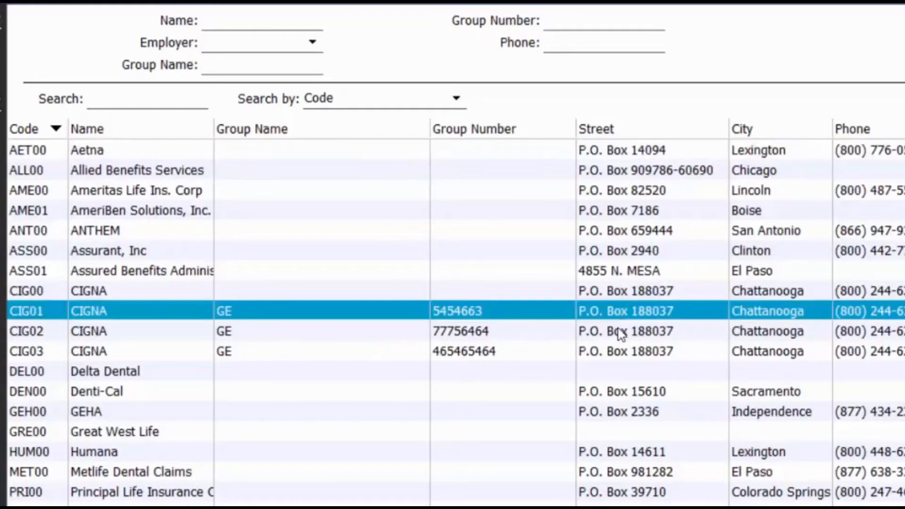
click(758, 292)
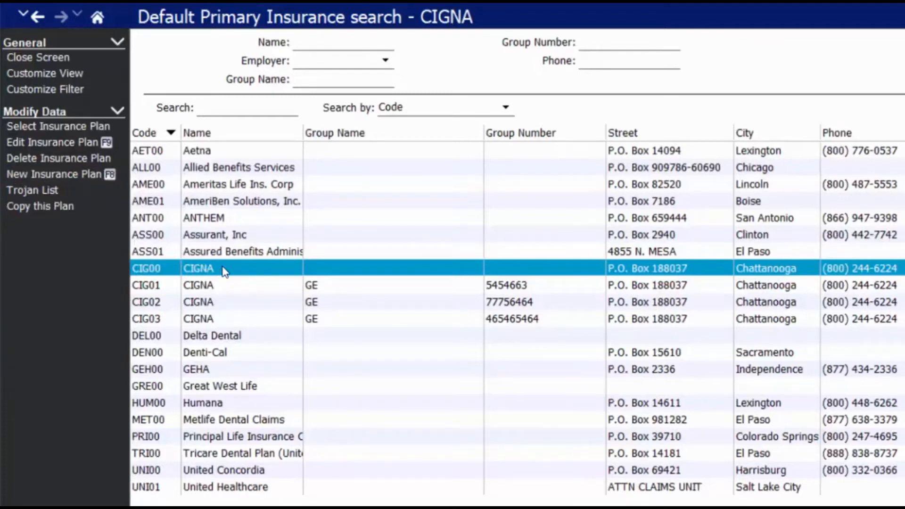
click(55, 208)
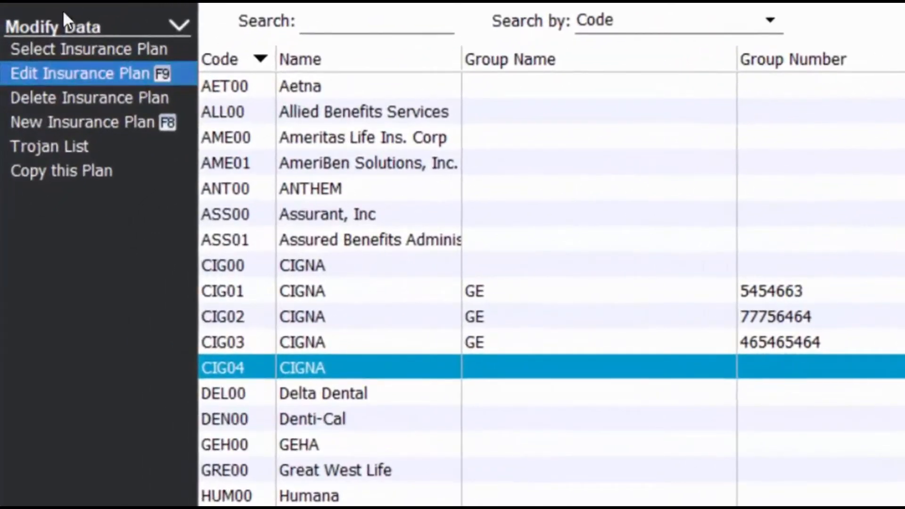
key(F9)
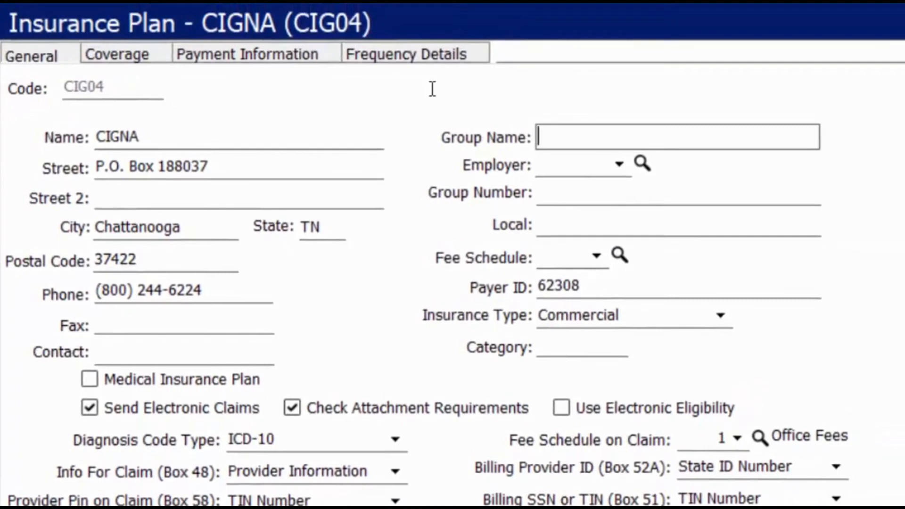
Give CIG04 group name 'Disney Plus', group number 1212121 and fee schedule 4 Cigna PPO.
text(Disney Plus)
key(Tab)
text(1212121)
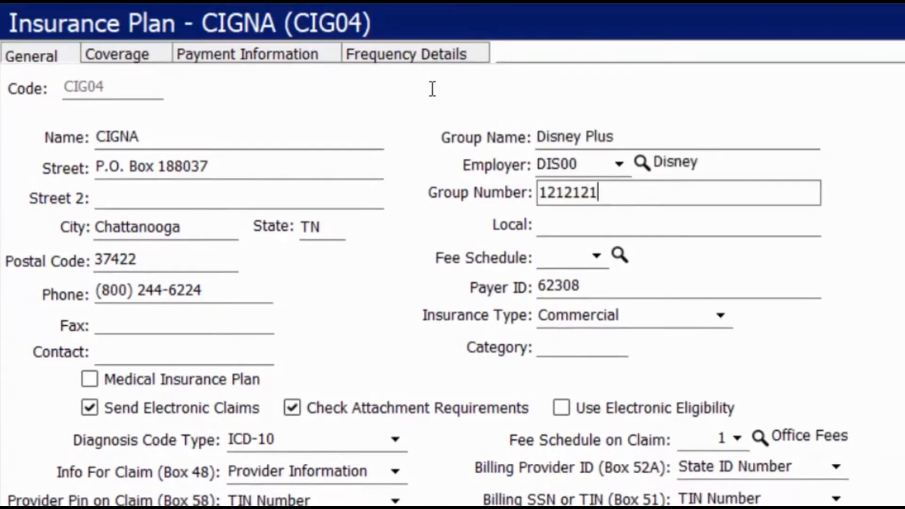
key(Tab)
key(Tab)
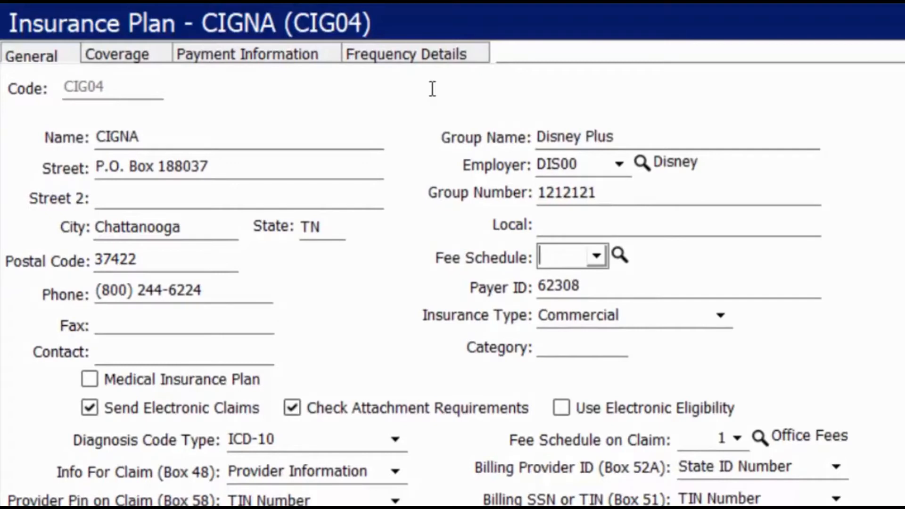
click(597, 258)
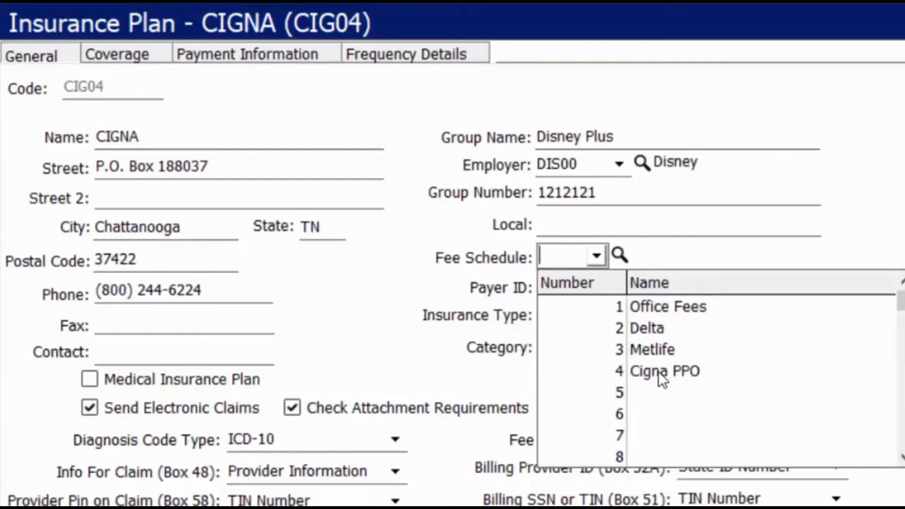
click(665, 372)
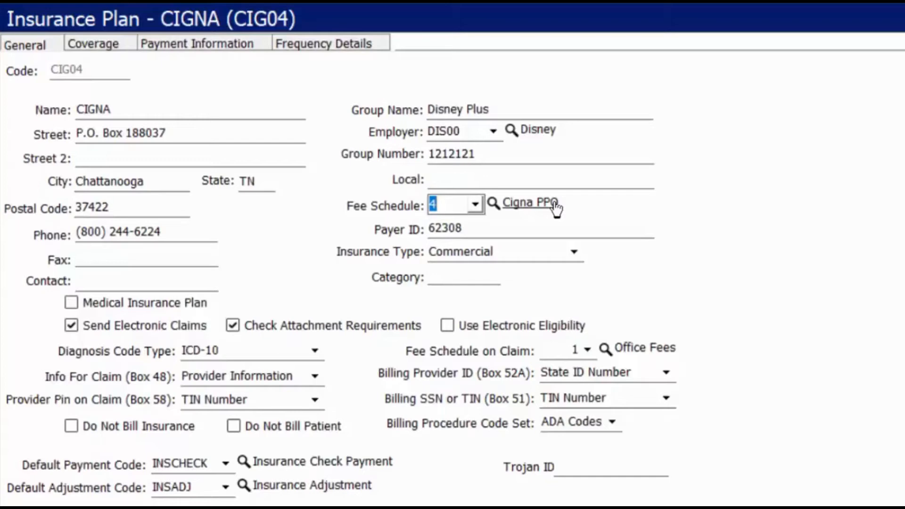
Enable electronic eligibility, keep ICD-10 diagnosis codes, and insert the current date and time into the plan note.
click(447, 325)
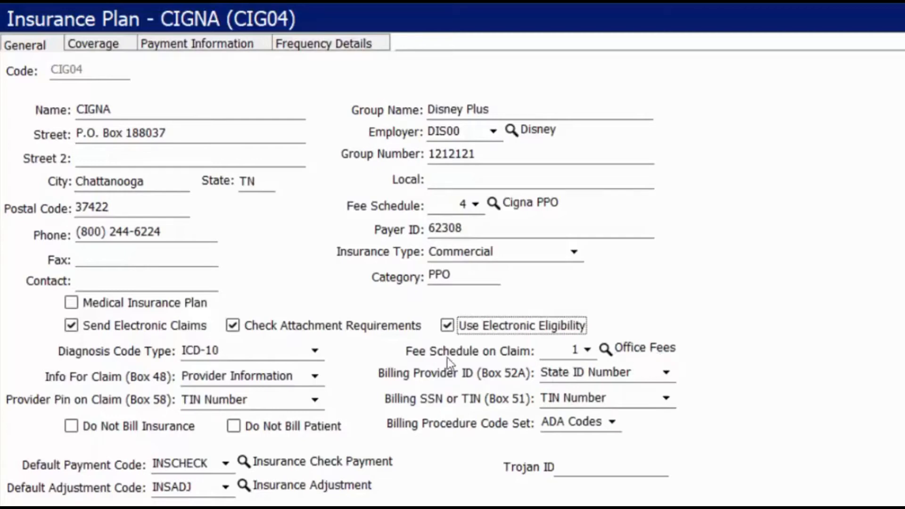
click(314, 350)
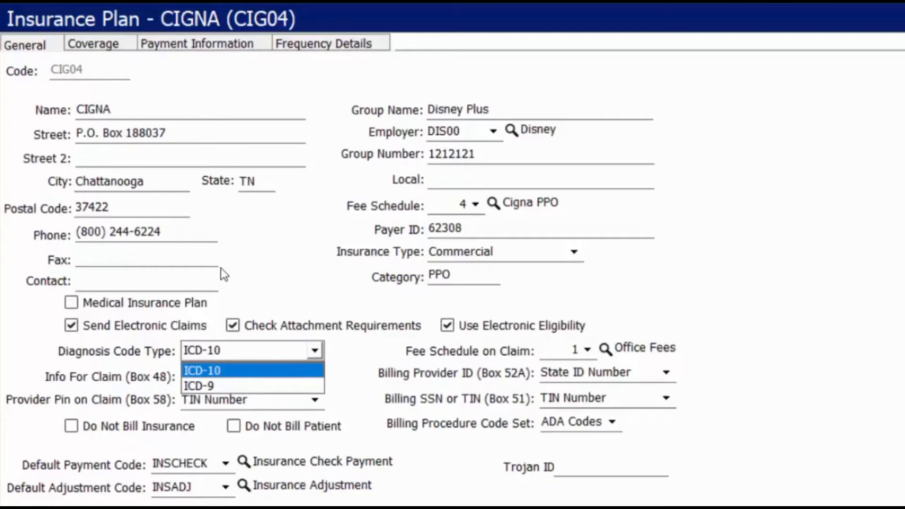
click(221, 268)
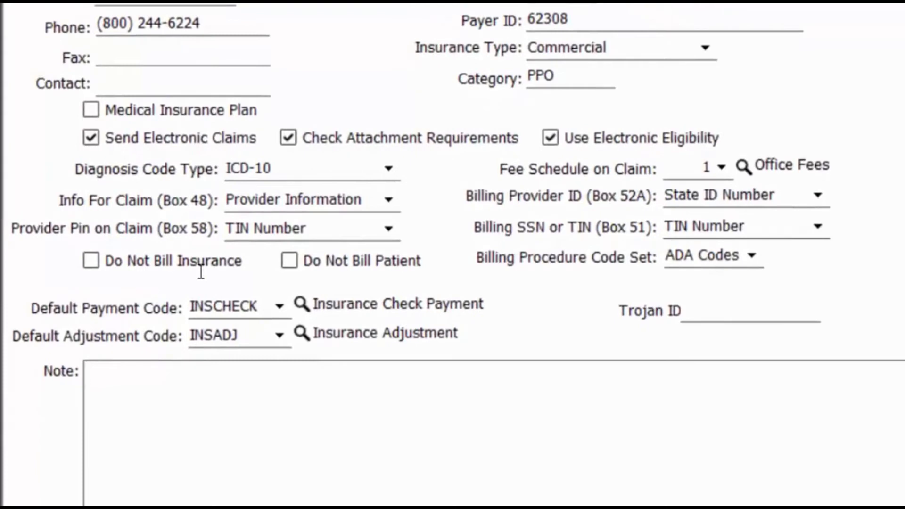
right_click(295, 427)
click(418, 151)
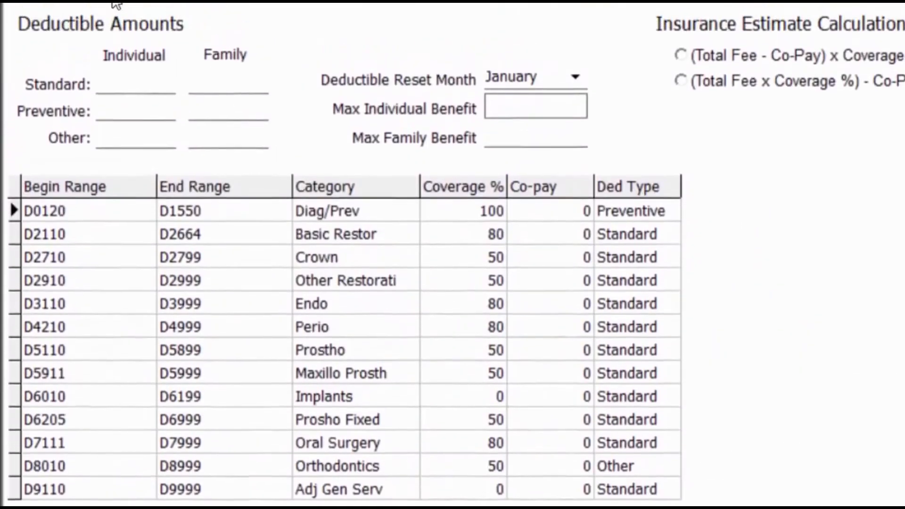
Enter a 50 individual and 150 family deductible and a 2000 maximum.
click(128, 87)
text(5)
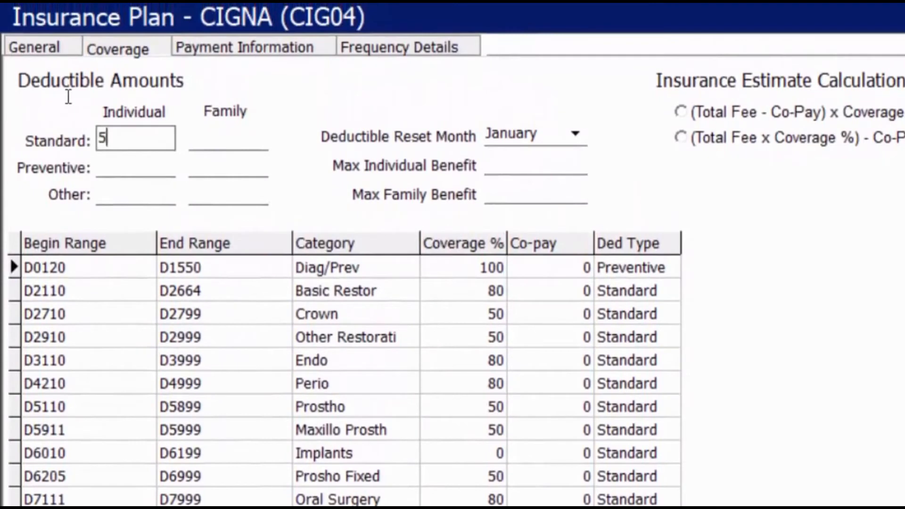
text(0)
key(Tab)
text(150)
key(Tab)
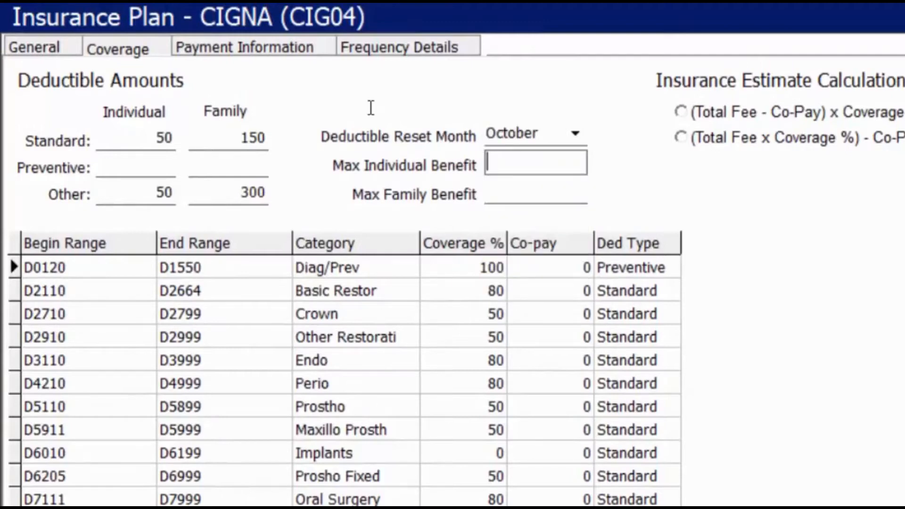
text(2000)
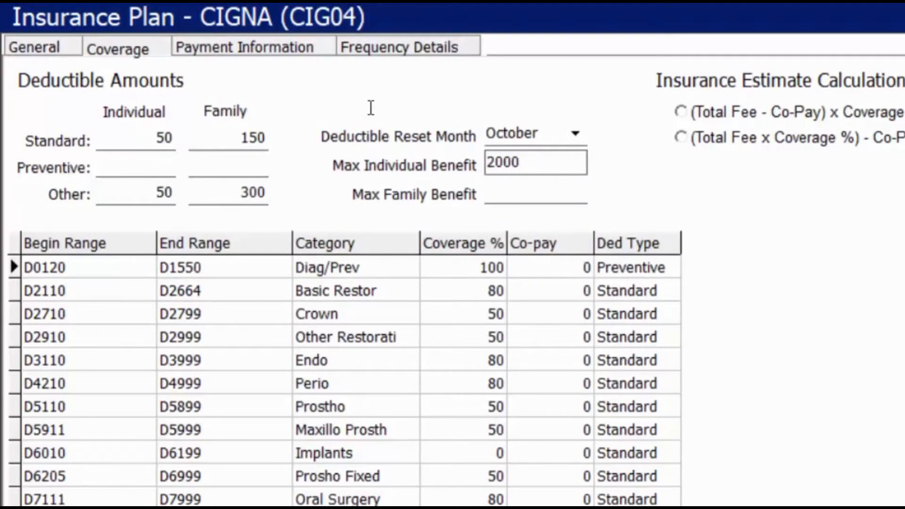
Set Basic Restor coverage to 90% with a Preventive deductible type, and Crown to 60%.
click(488, 291)
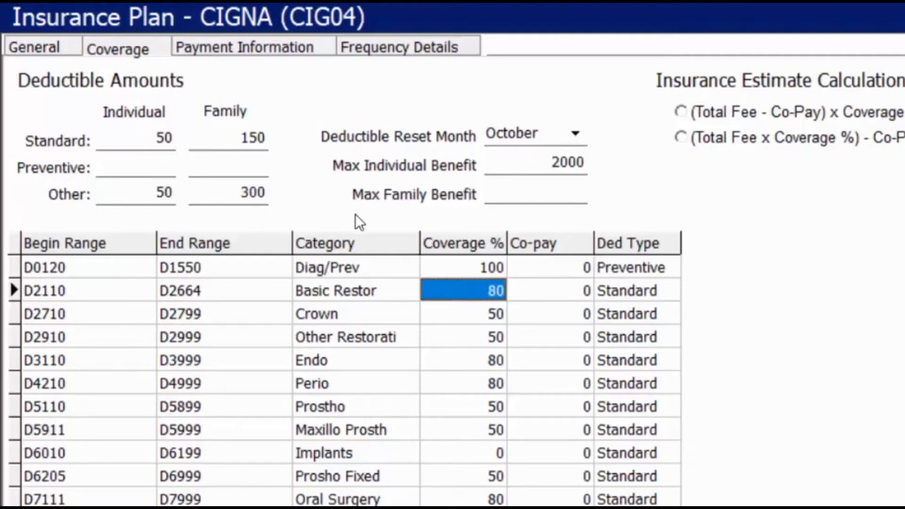
text(90)
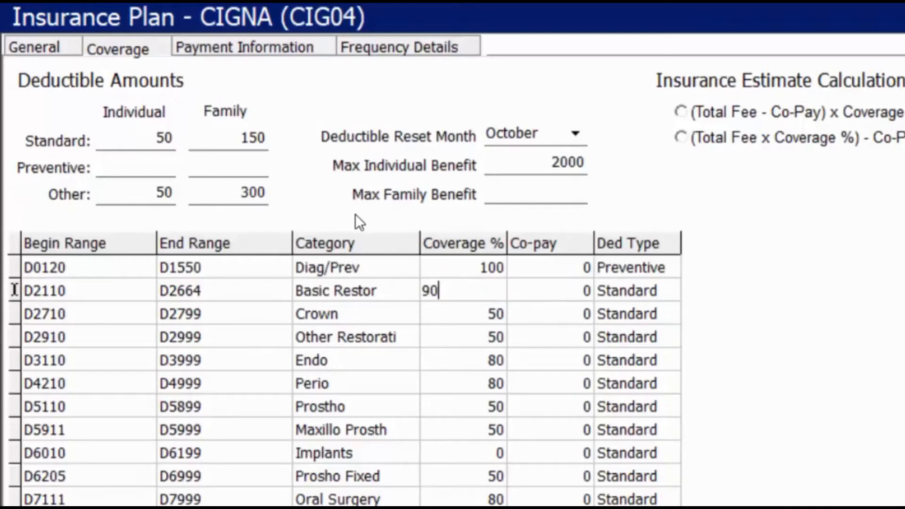
key(Tab)
key(Tab)
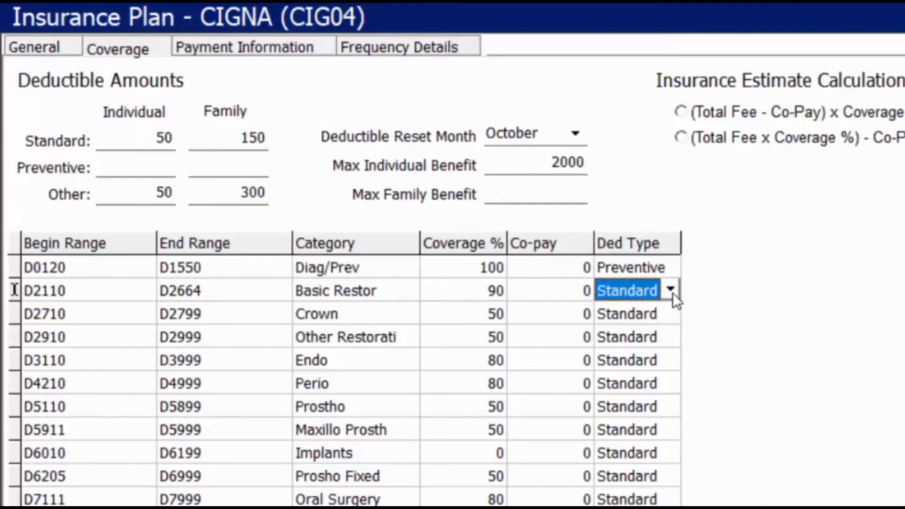
click(671, 290)
click(622, 327)
key(Tab)
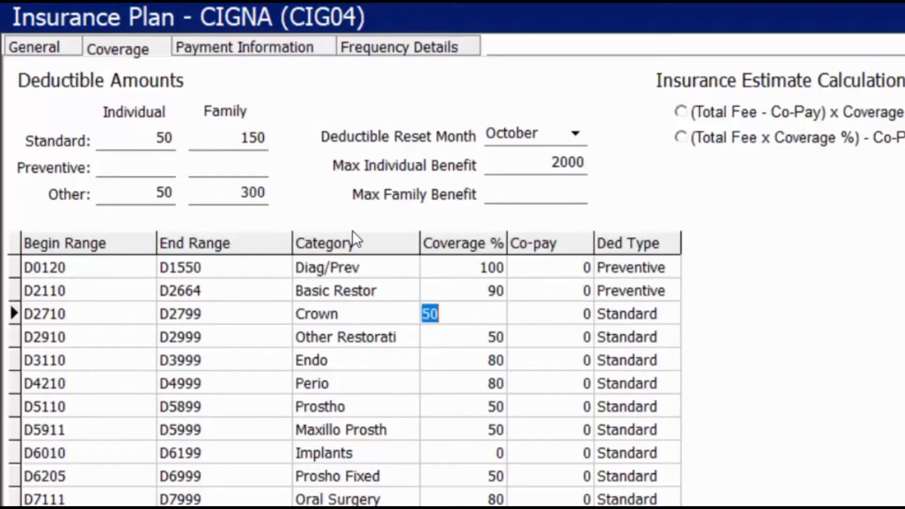
text(60)
key(Tab)
key(Tab)
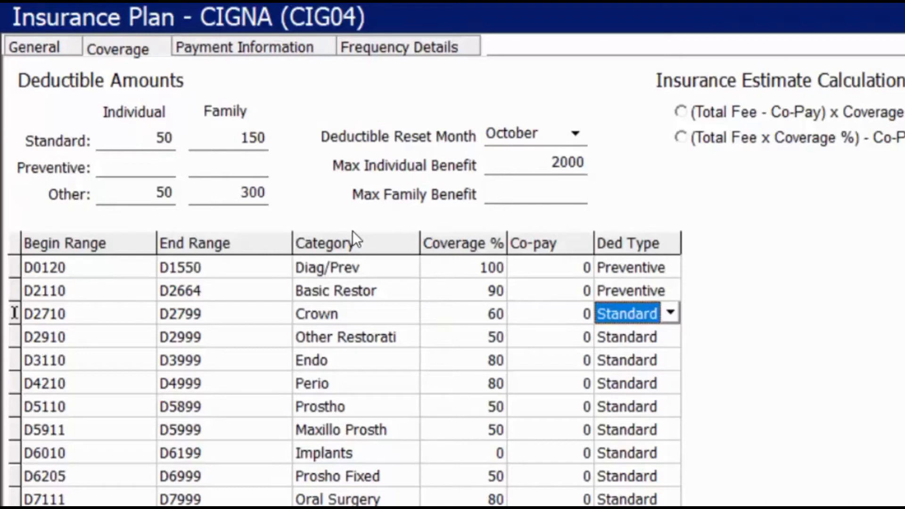
click(244, 49)
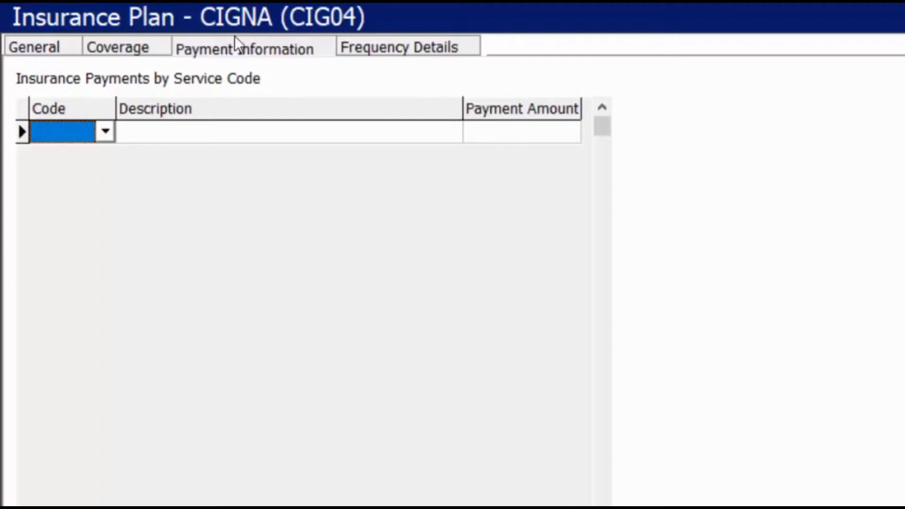
Record a 53.25 insurance payment for service code D2392.
key(F4)
text(d)
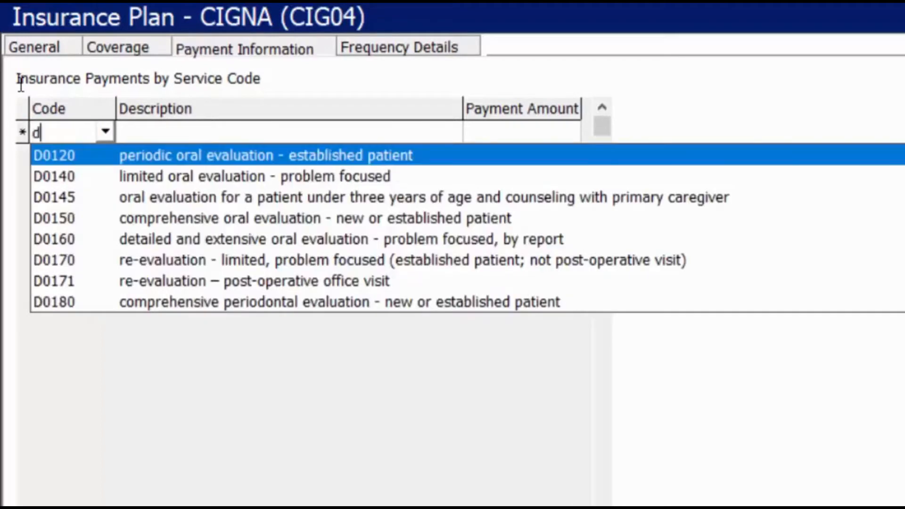
text(2392)
key(Tab)
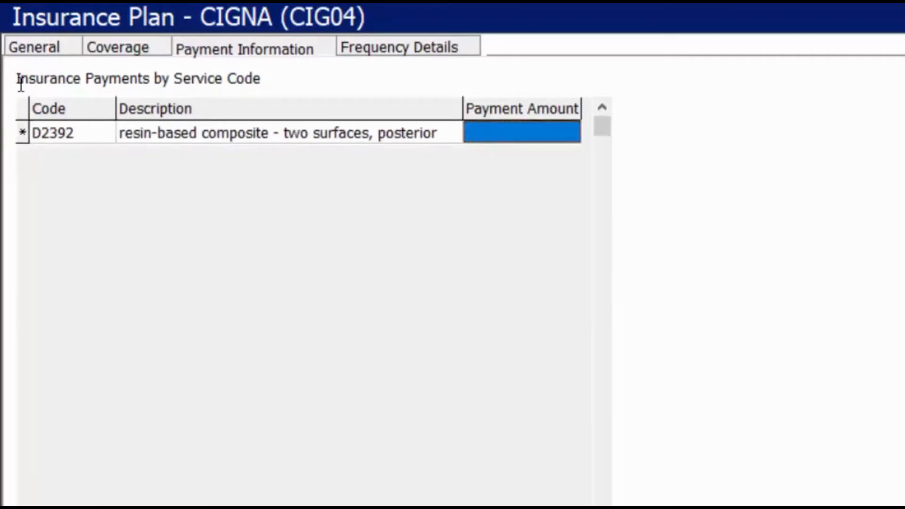
text(53.25)
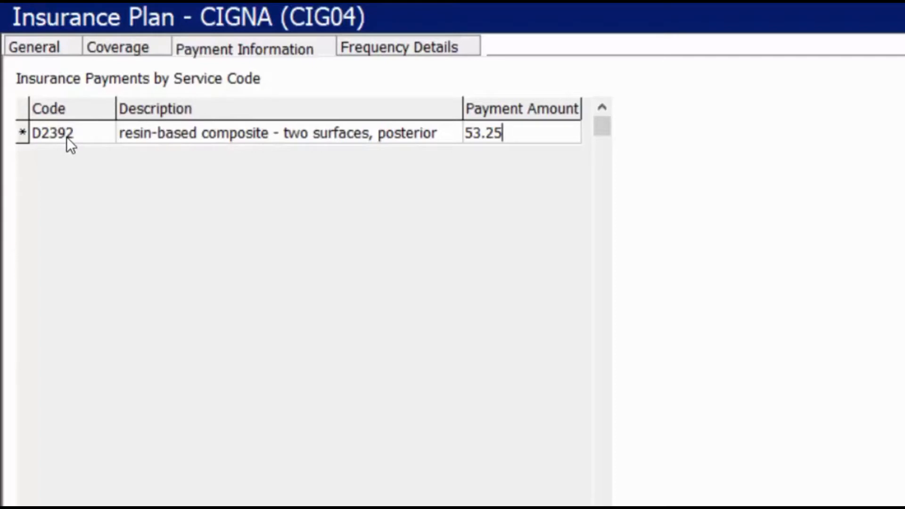
click(395, 47)
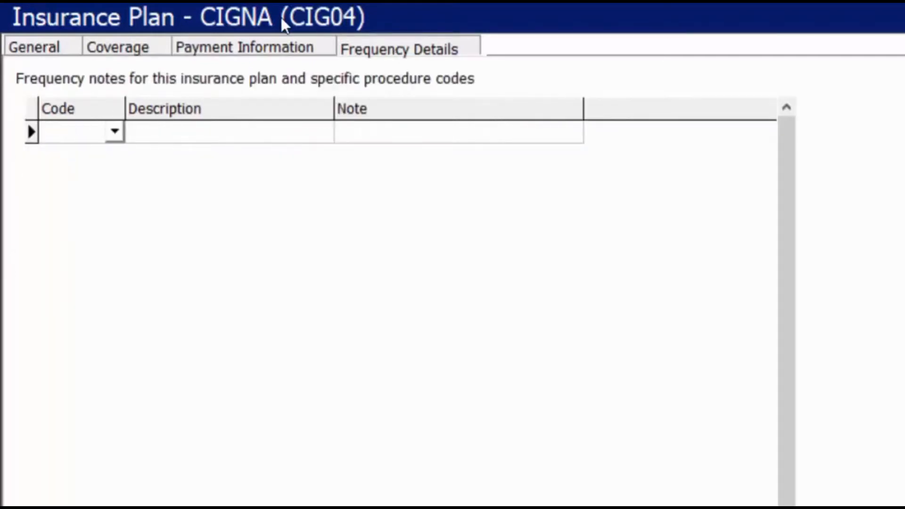
Add frequency notes 1x2yr for D0120 and 1 xyr for D0150, then save the plan.
click(113, 131)
text(d0120)
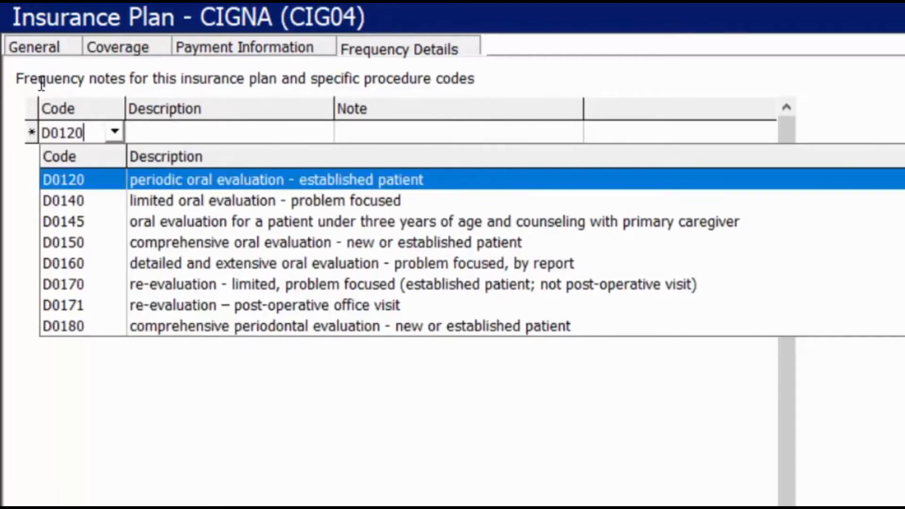
key(Tab)
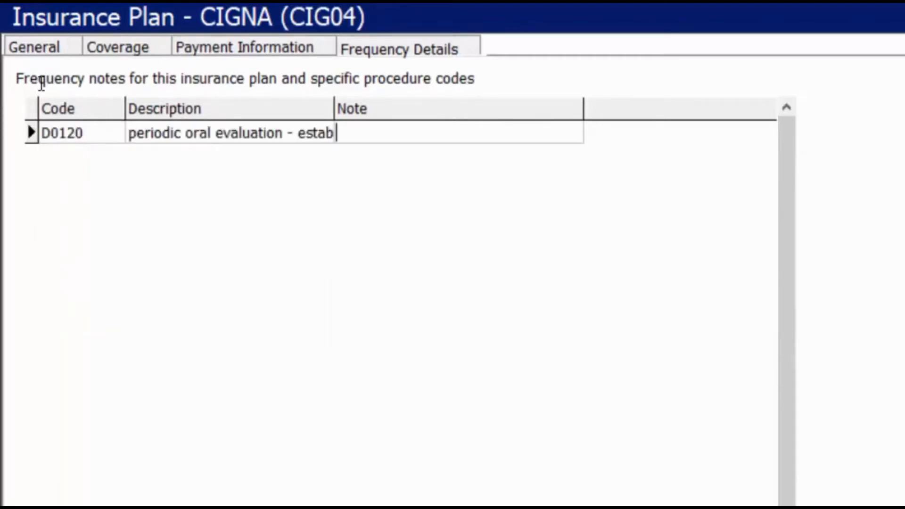
text(1x2yr)
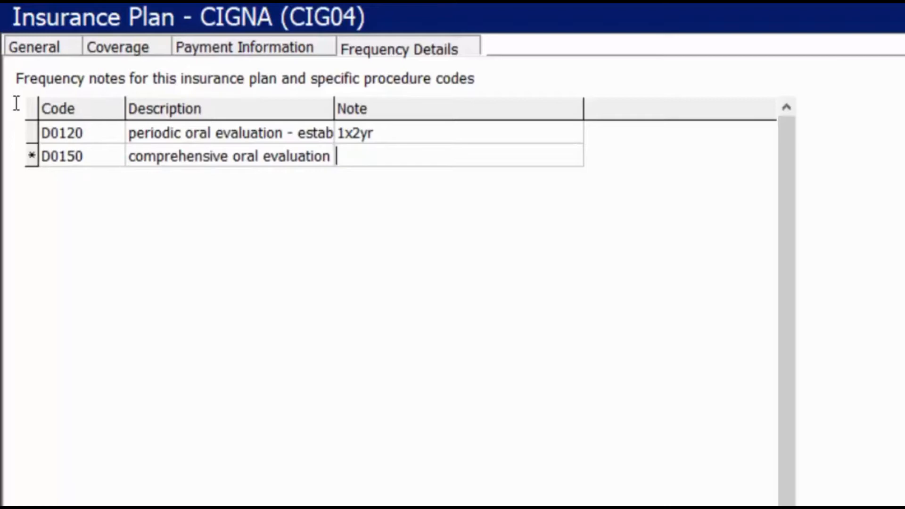
text(1 xyr)
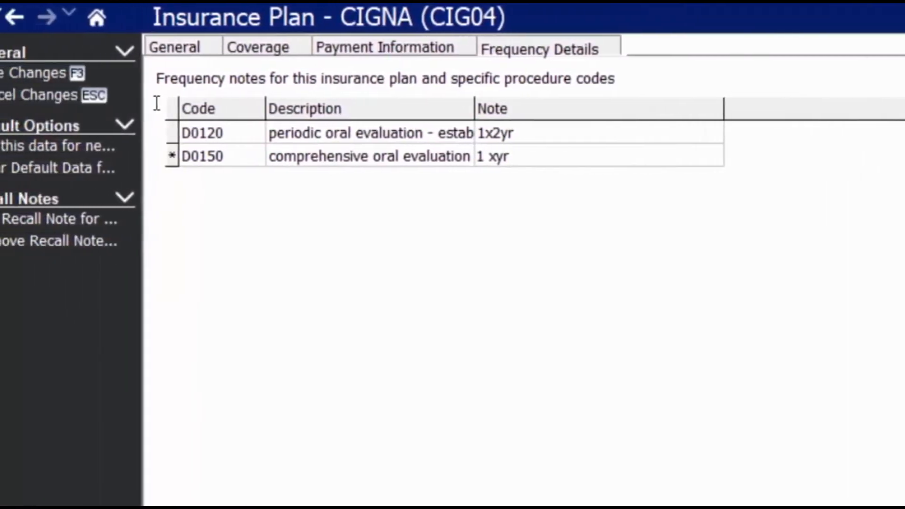
key(Return)
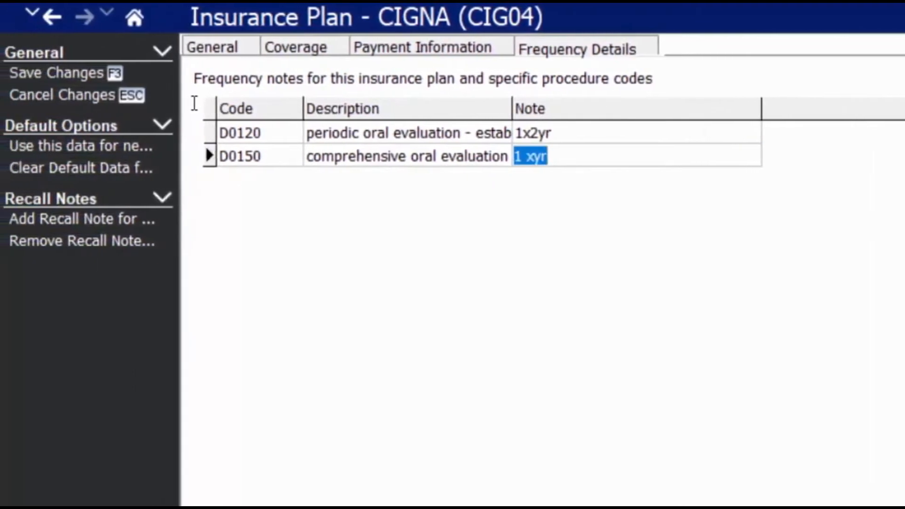
click(38, 220)
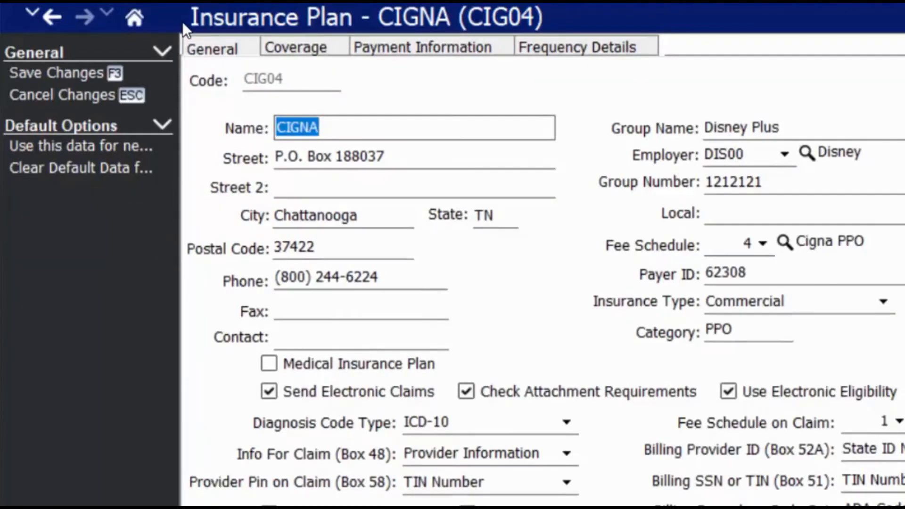
click(84, 77)
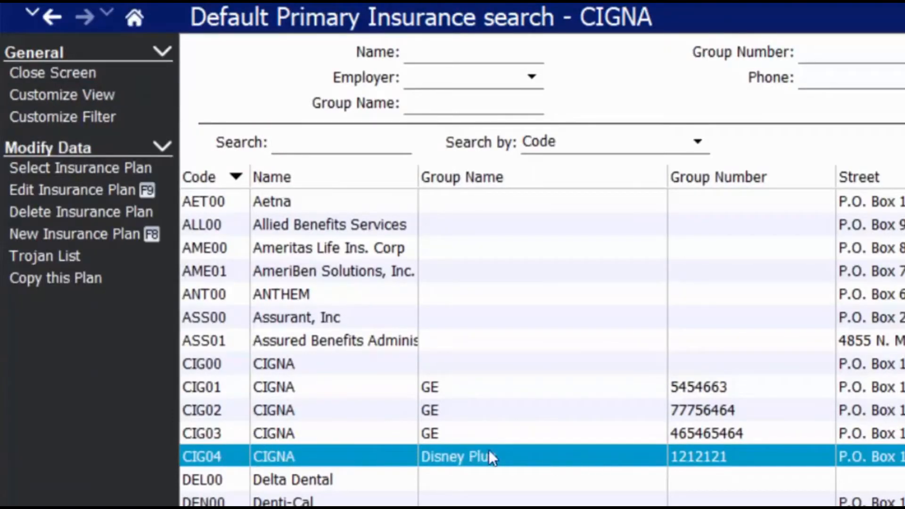
Assign CIG04 as the patient's primary insurance and enter the subscriber ID.
click(94, 168)
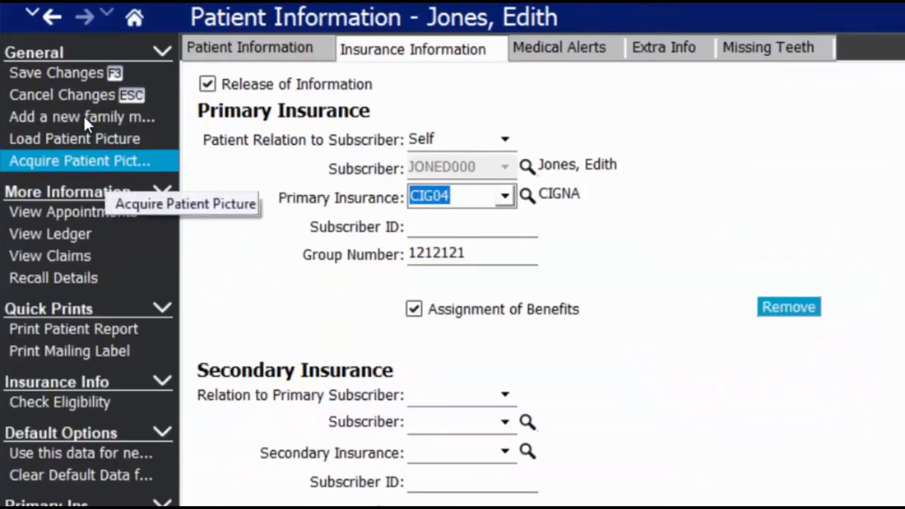
click(452, 229)
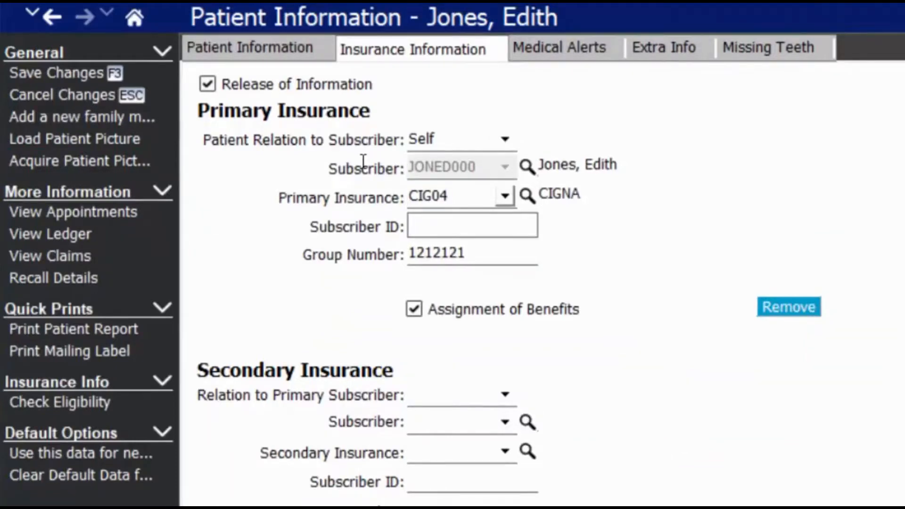
text(23333)
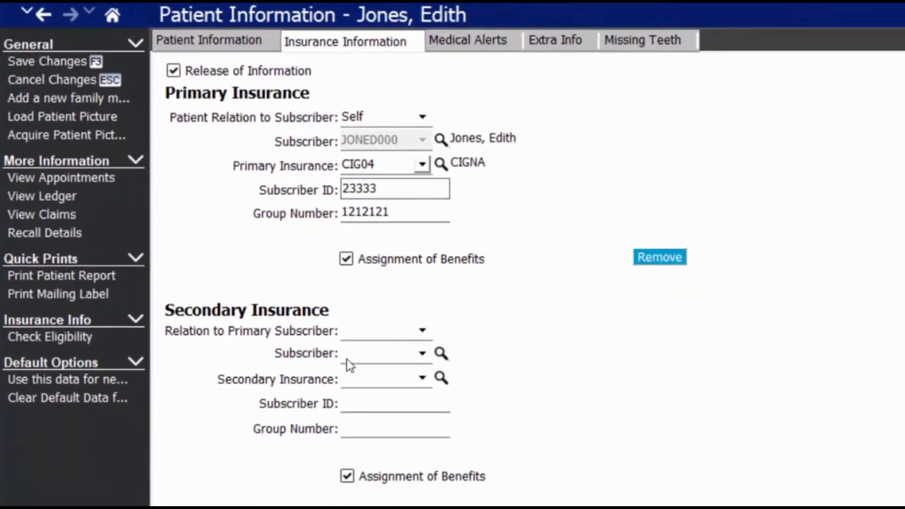
Add the spouse-subscribed CIG02 CIGNA plan as secondary insurance with relation Spouse.
click(423, 331)
click(364, 370)
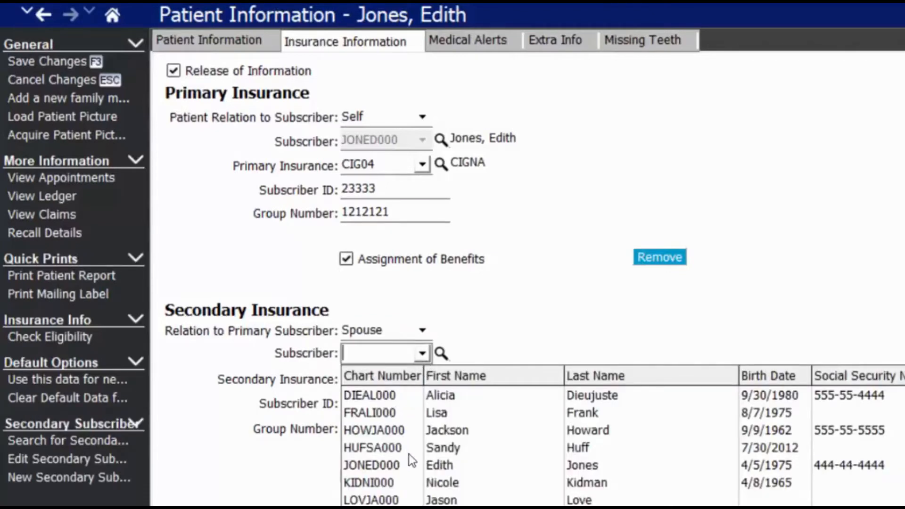
click(395, 499)
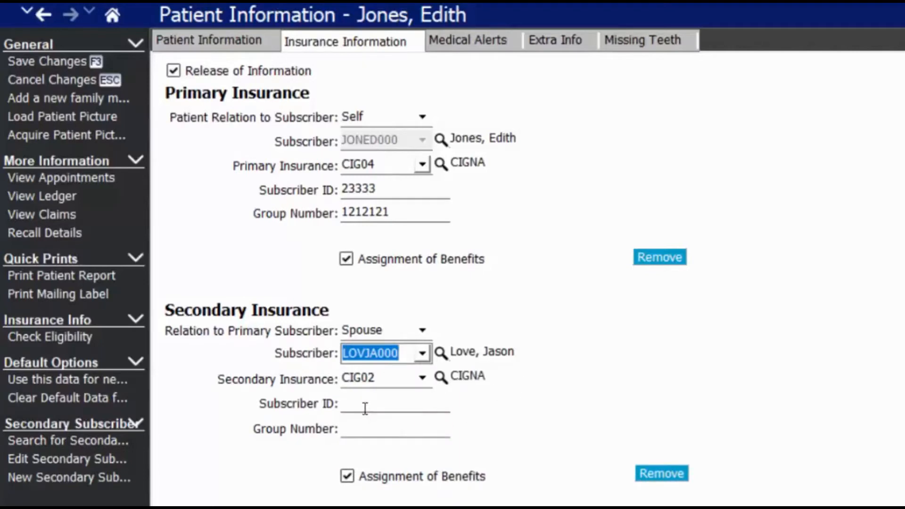
click(457, 39)
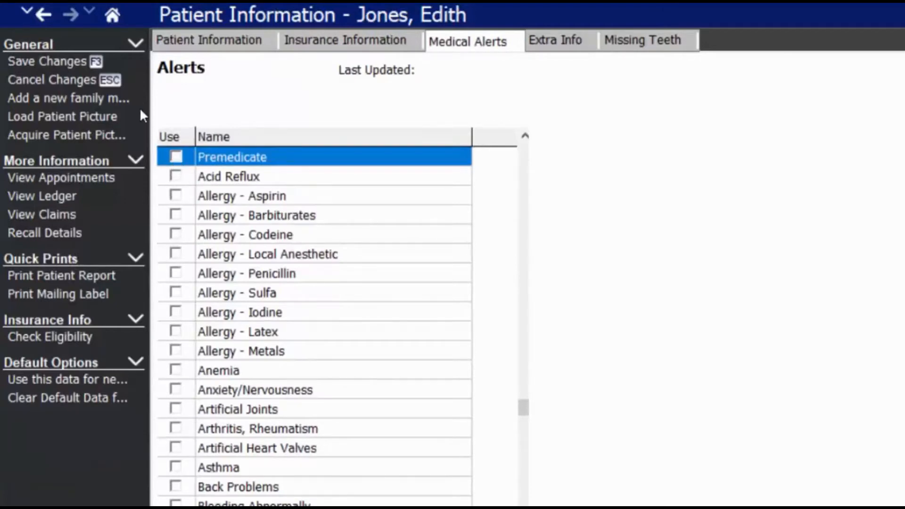
Add Premedicate, Allergy - Latex, Asthma and Chemotherapy/Radiation alerts to the patient.
click(175, 159)
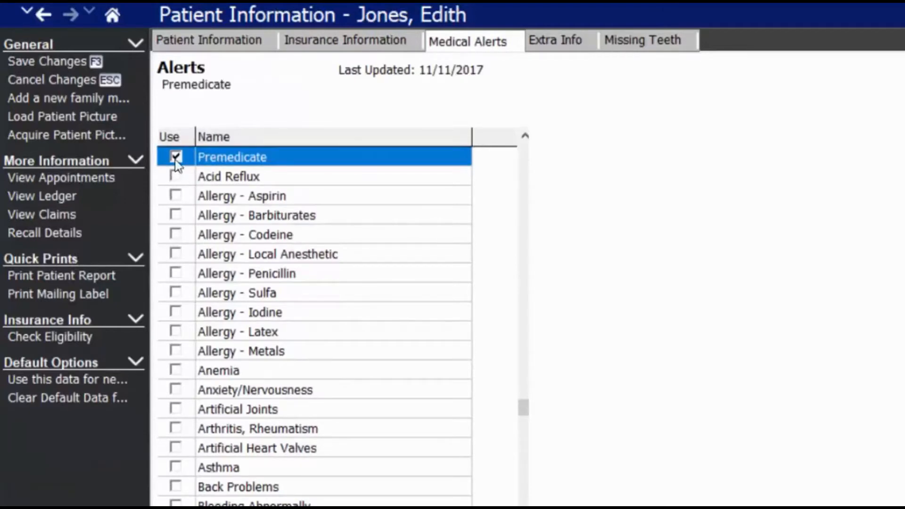
click(176, 332)
click(174, 465)
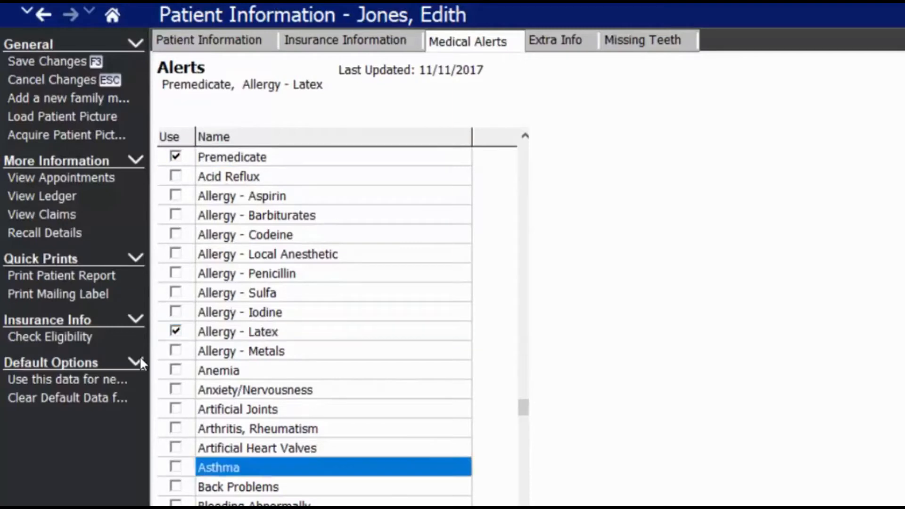
click(176, 508)
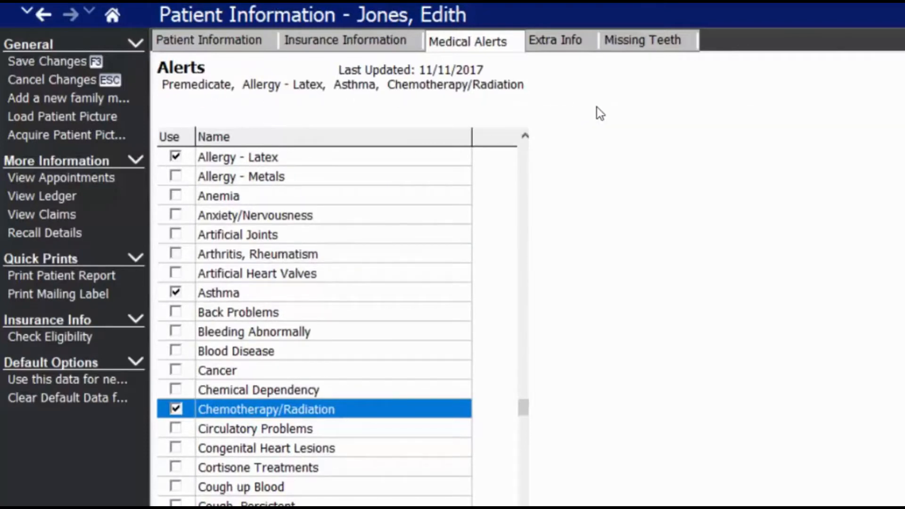
click(555, 47)
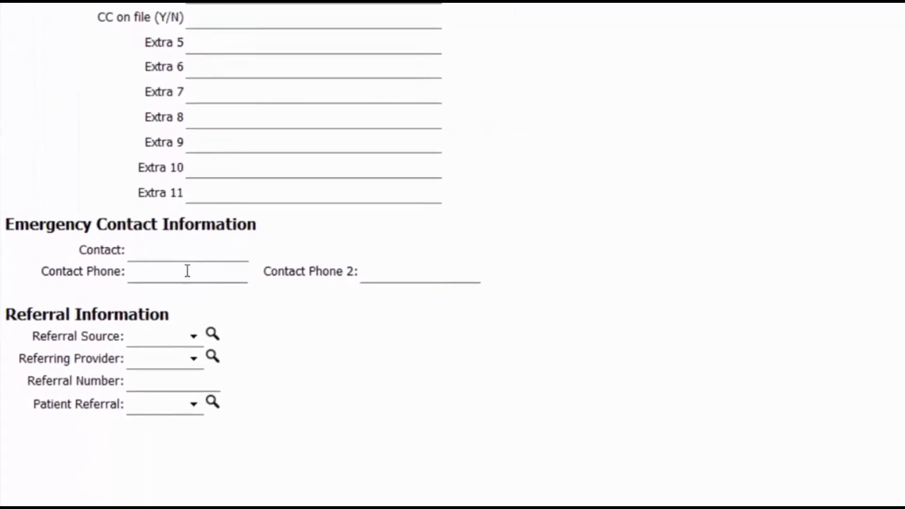
Set DEN01 Dental Surgery Specialists as referring provider, add the referring patient, and mark tooth 1 missing.
click(188, 340)
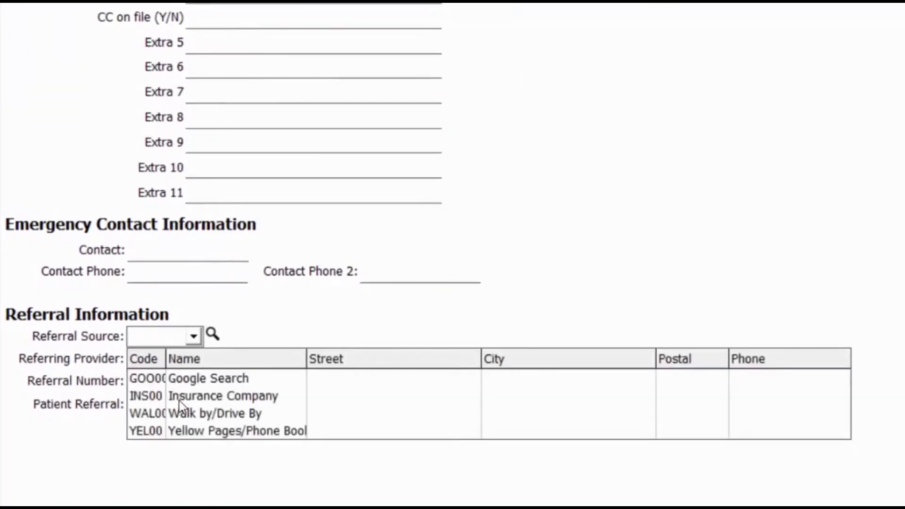
click(113, 378)
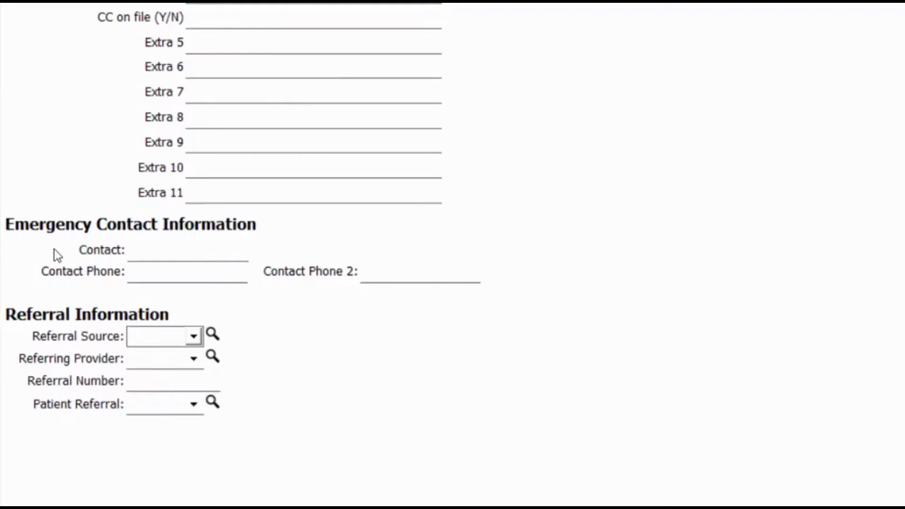
click(194, 359)
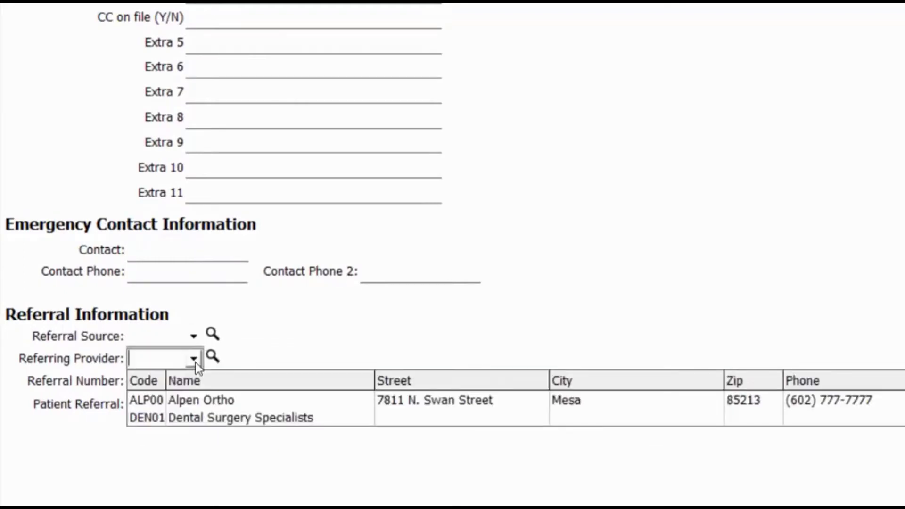
click(203, 422)
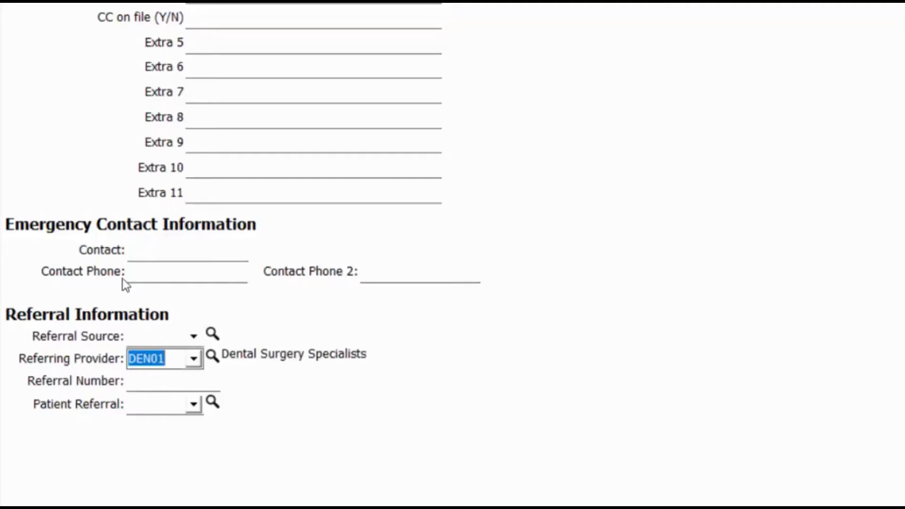
click(193, 404)
click(161, 354)
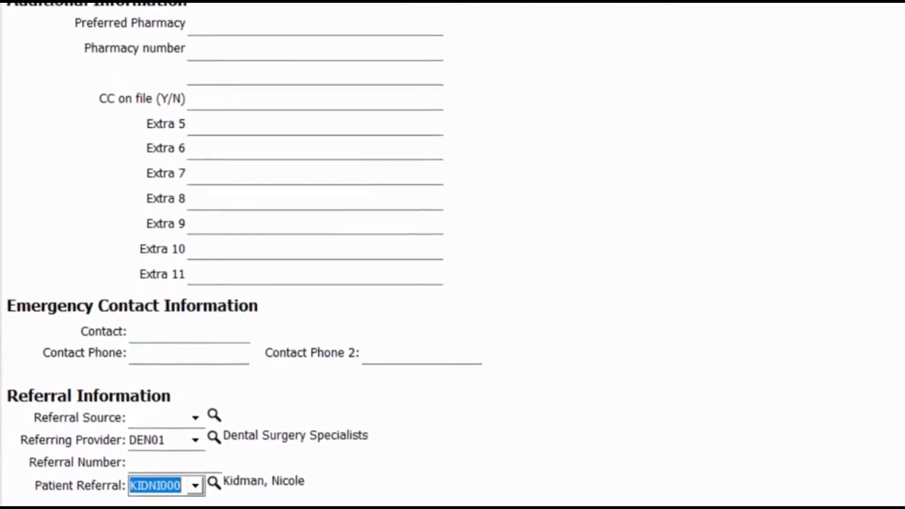
click(495, 16)
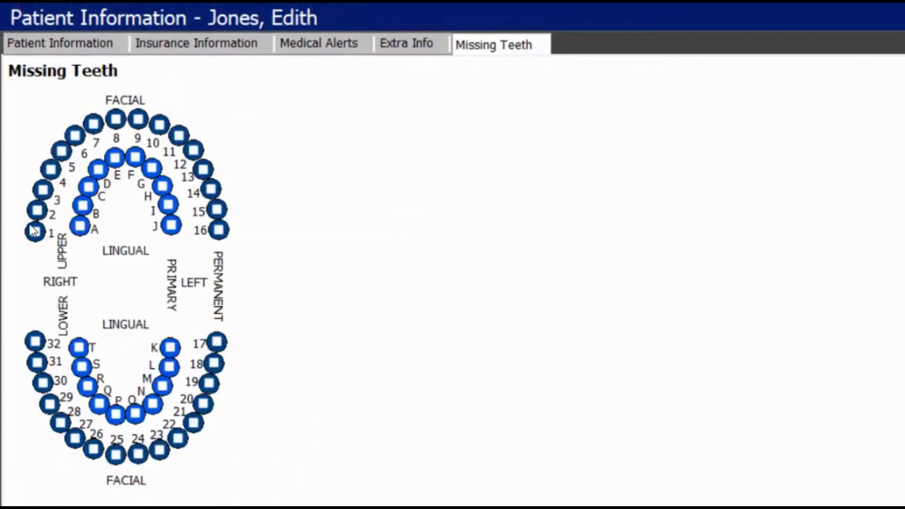
click(33, 231)
Mark tooth 3 as missing and save the patient record.
click(43, 189)
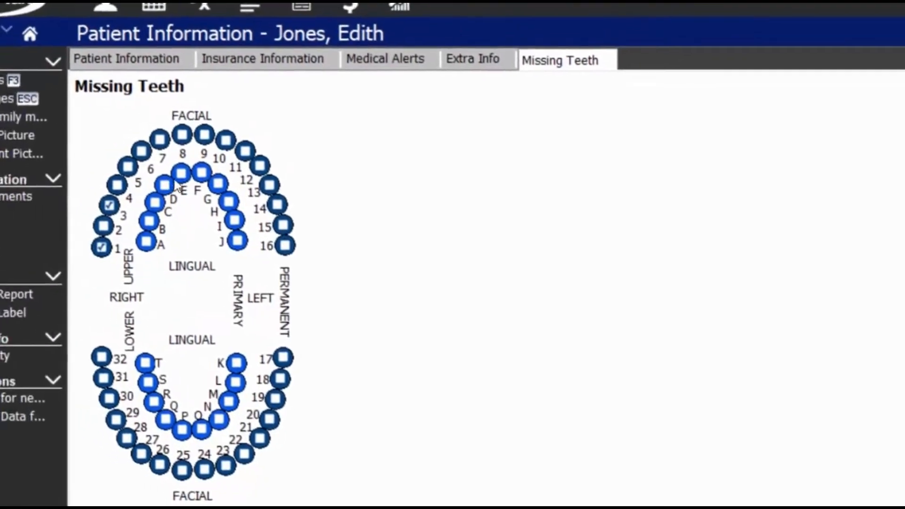
click(38, 86)
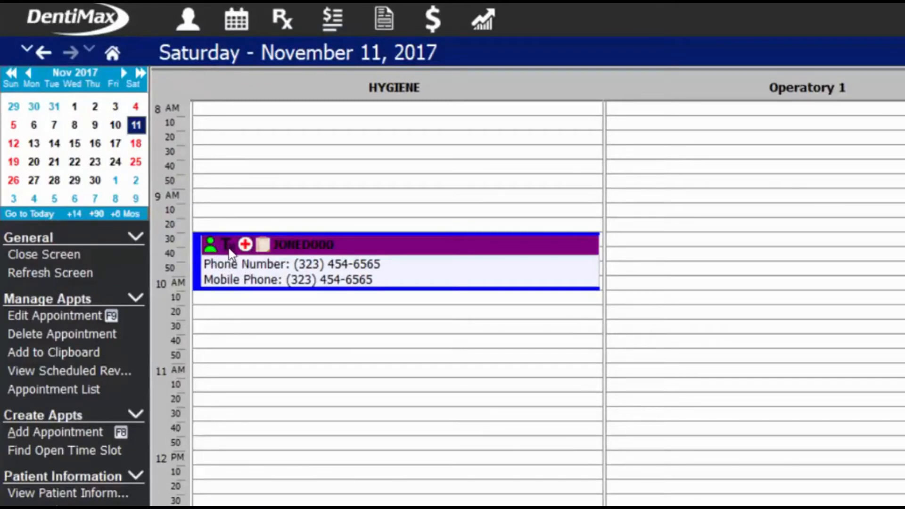
Review and dismiss the patient's alerts, then select her 9:30 Hygiene appointment.
click(245, 244)
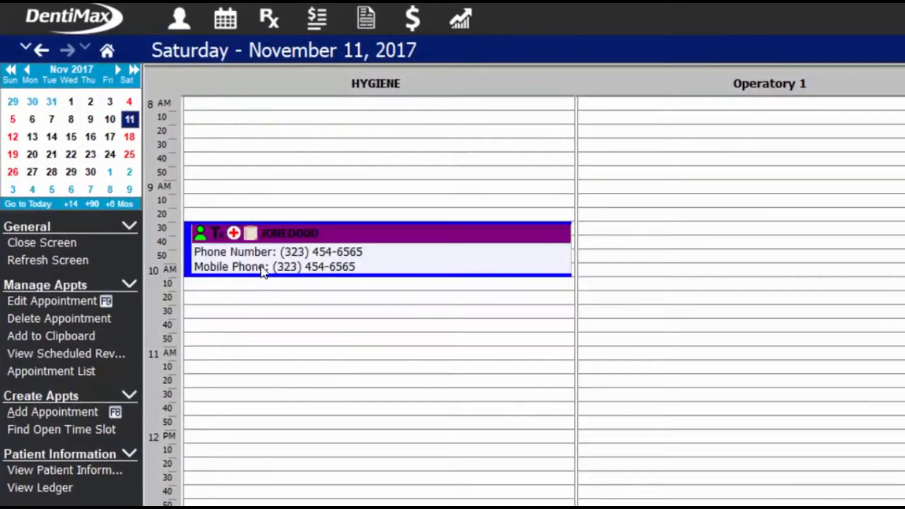
mouse_move(261, 272)
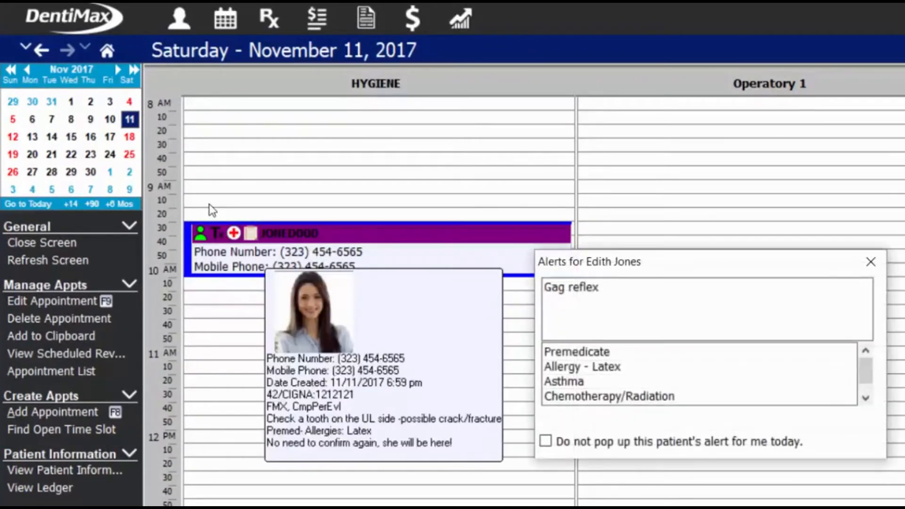
key(Escape)
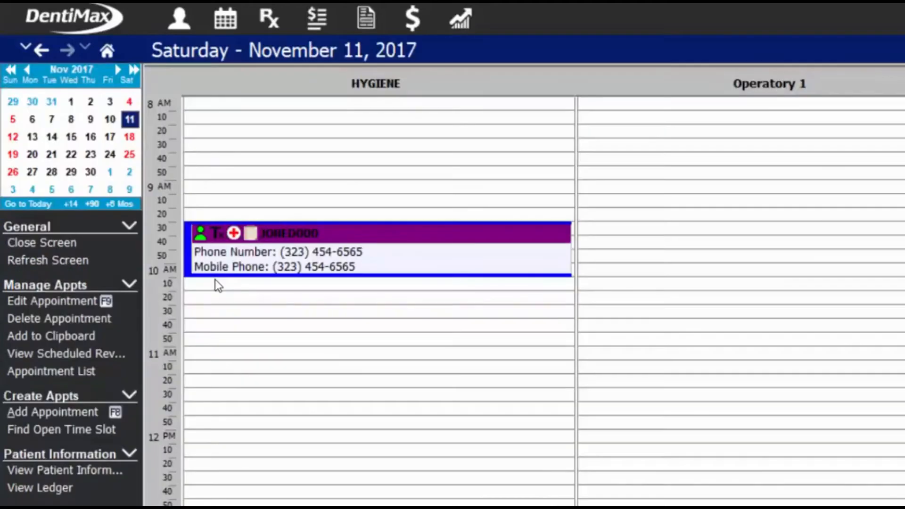
click(218, 238)
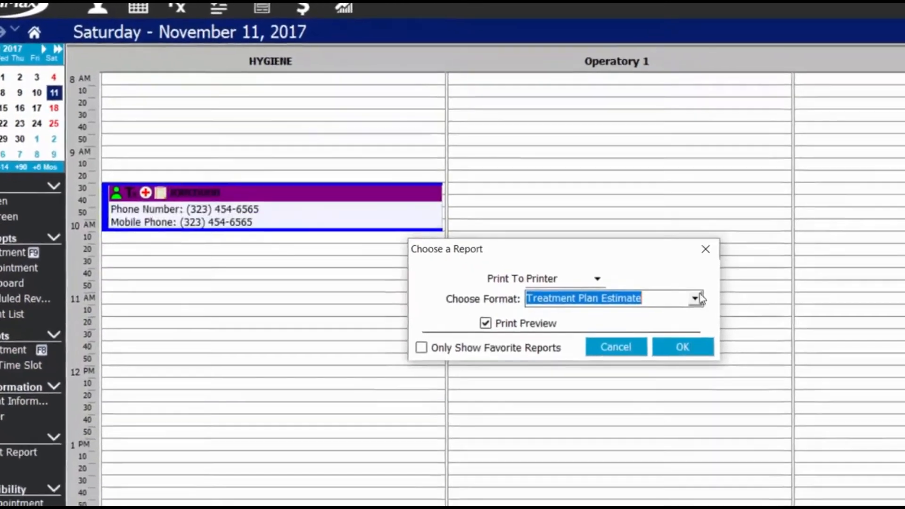
Preview the Treatment Plan Estimate Standard Fee report (175.00 total), then close the preview.
key(alt+Down)
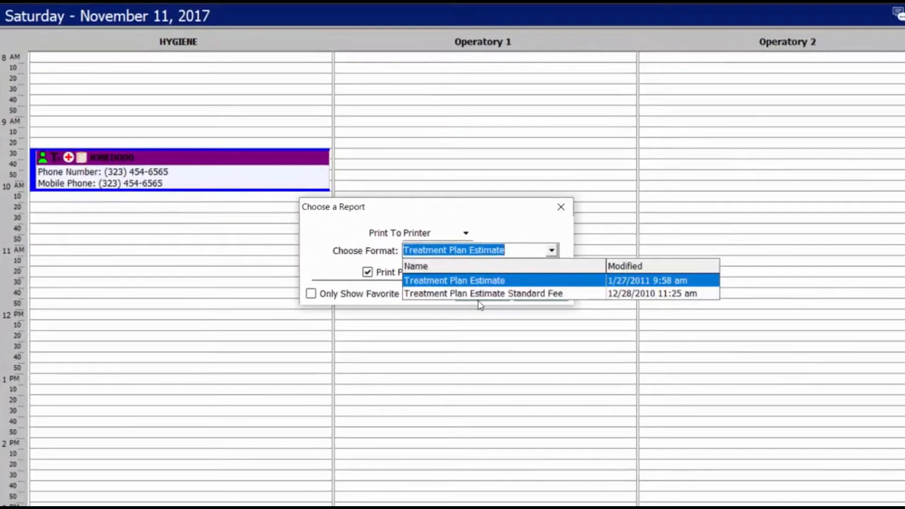
key(Down)
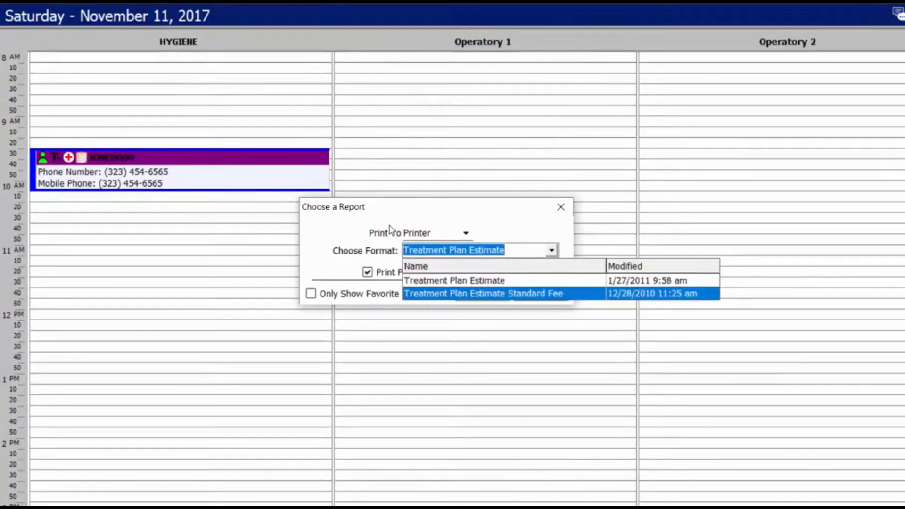
key(Return)
click(539, 295)
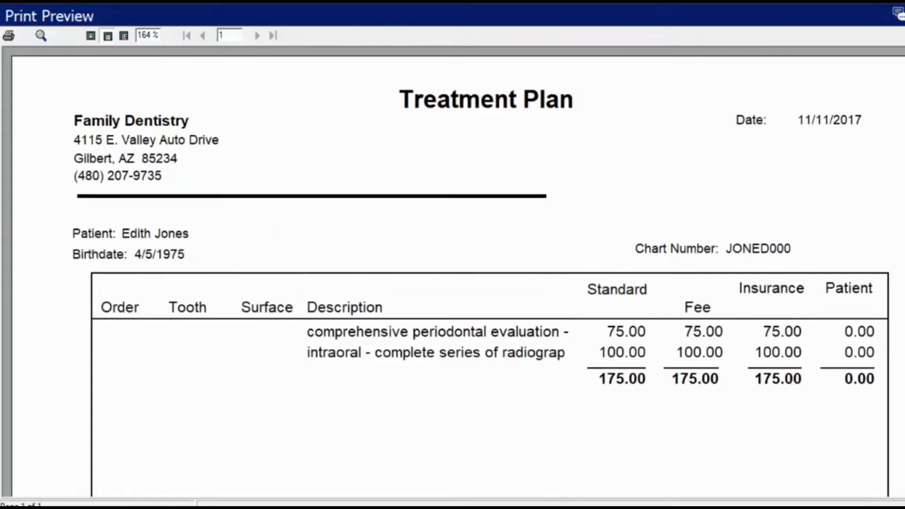
scroll(759, 135, down, 6)
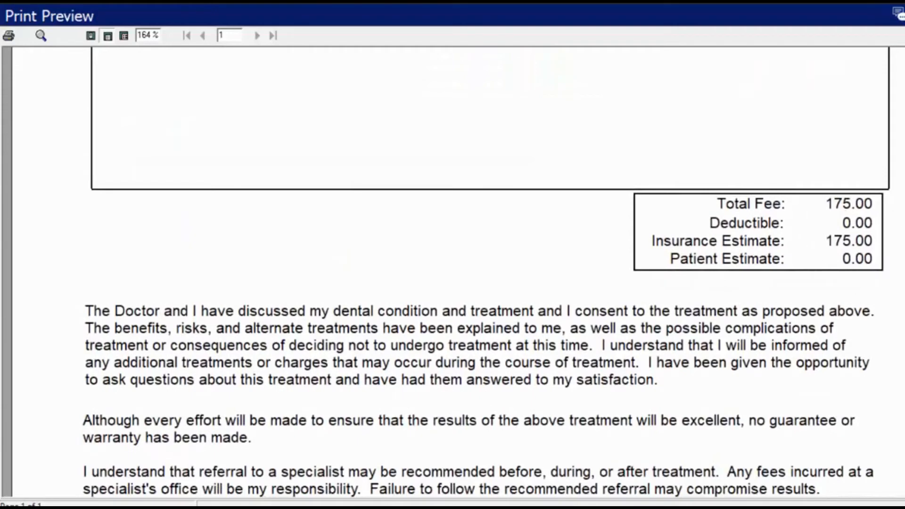
scroll(765, 222, down, 3)
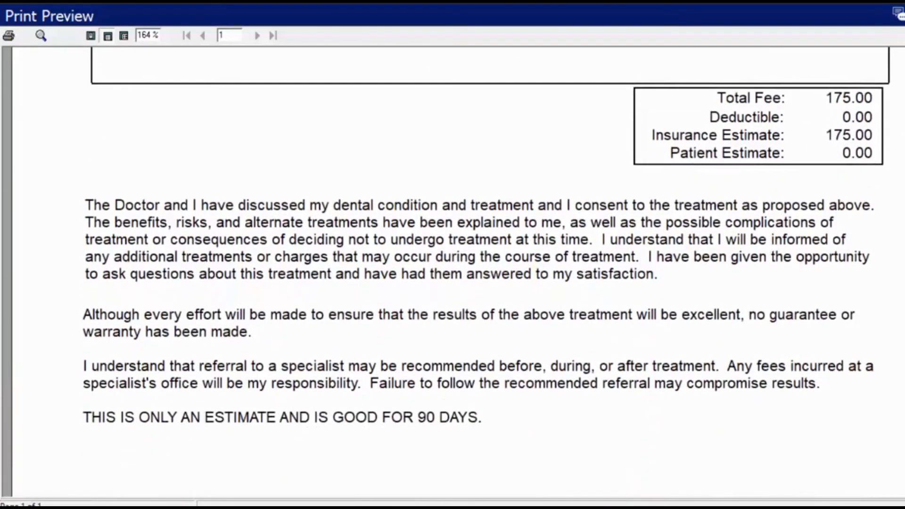
scroll(754, 276, down, 1)
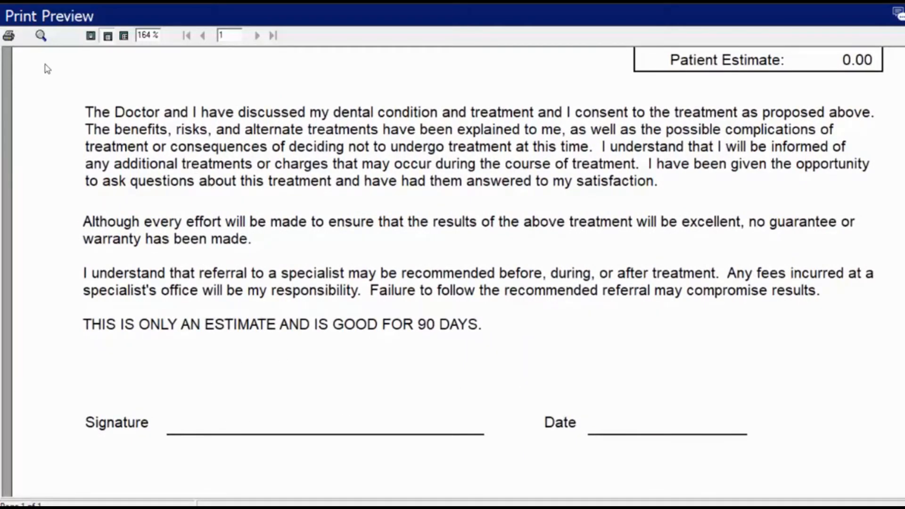
click(65, 51)
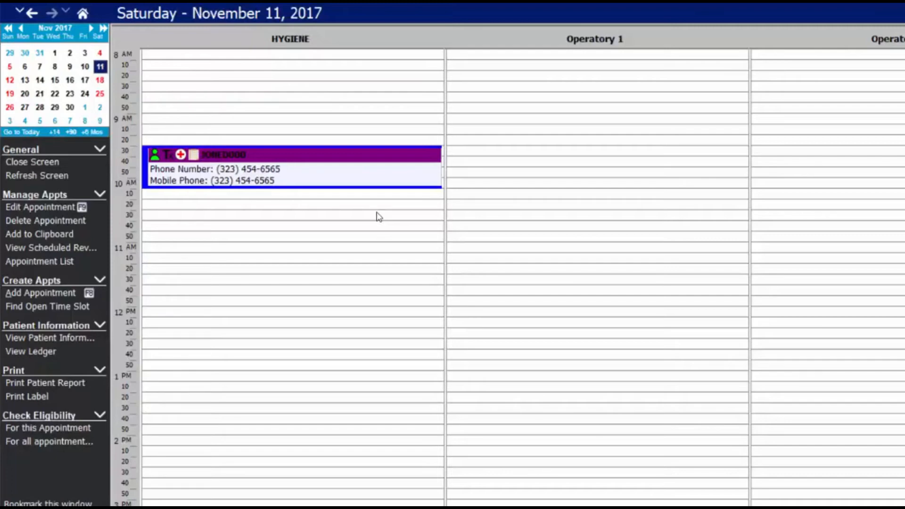
Change the Hygiene appointment's status to Complete.
right_click(346, 175)
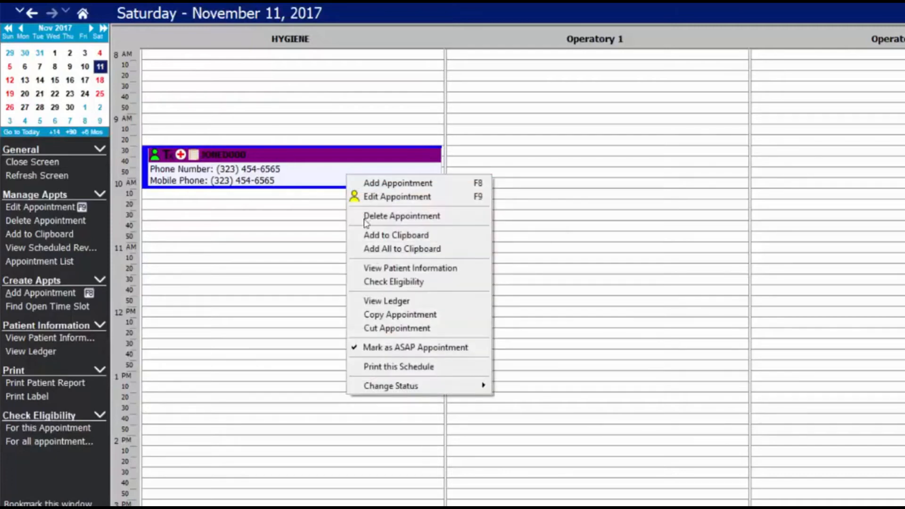
mouse_move(385, 384)
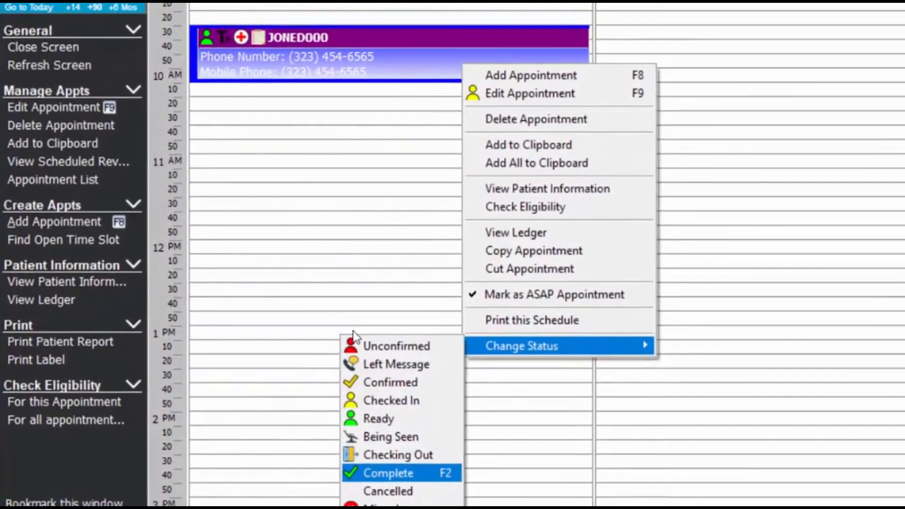
click(440, 472)
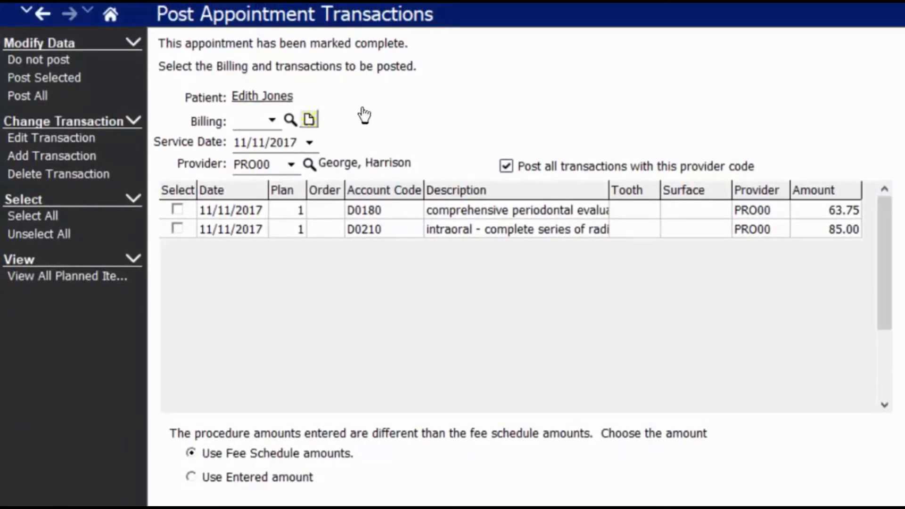
Select D0180 (63.75) and D0210 (85.00) and post both transactions.
click(177, 209)
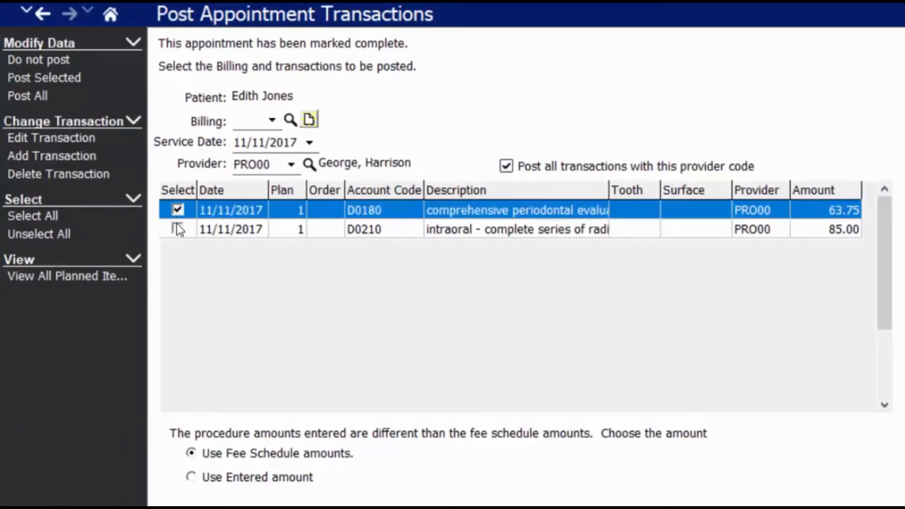
click(177, 228)
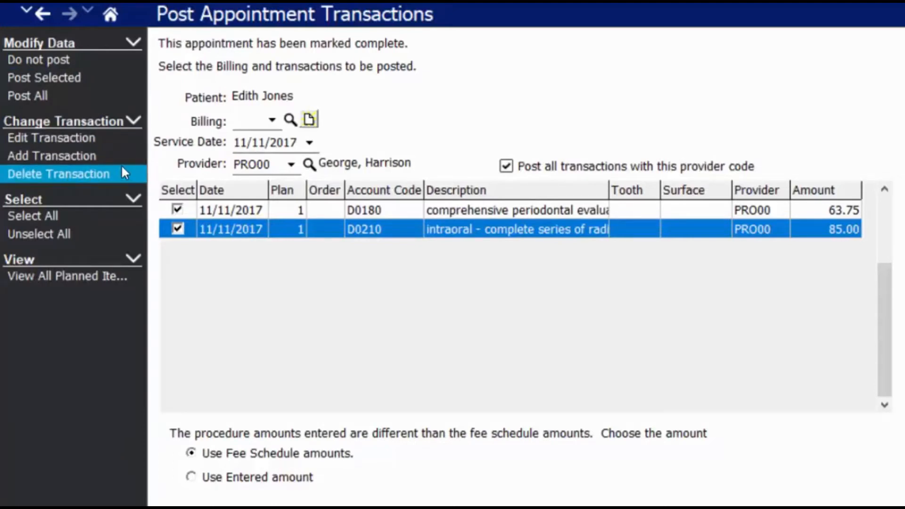
click(41, 94)
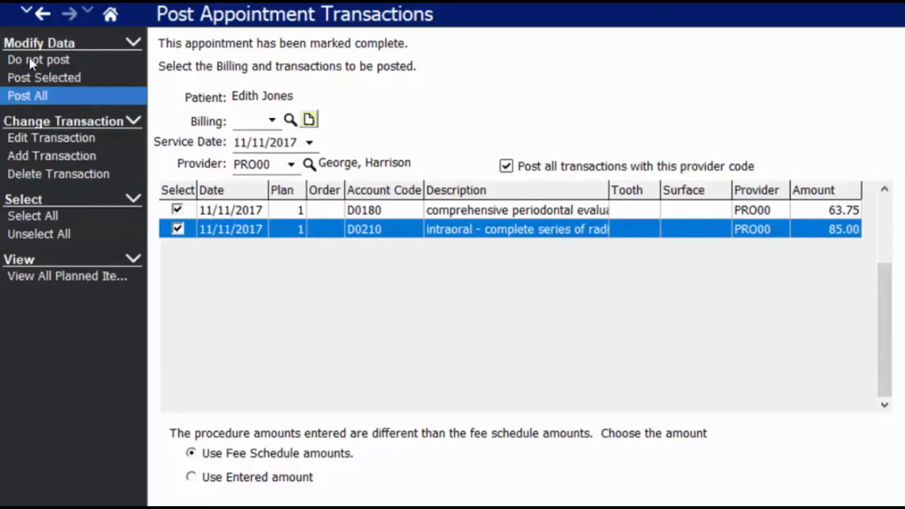
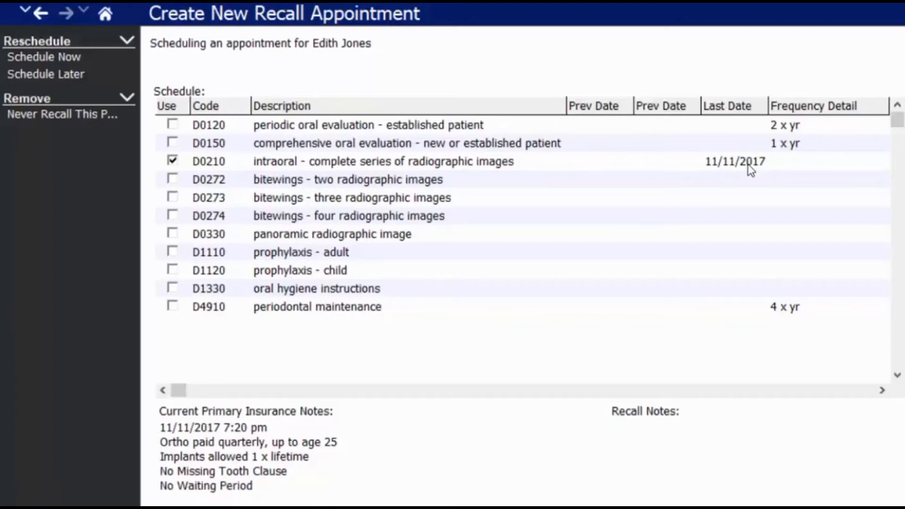
Select the periodic and comprehensive oral evaluation procedures and review the insurance notes.
click(812, 126)
click(807, 145)
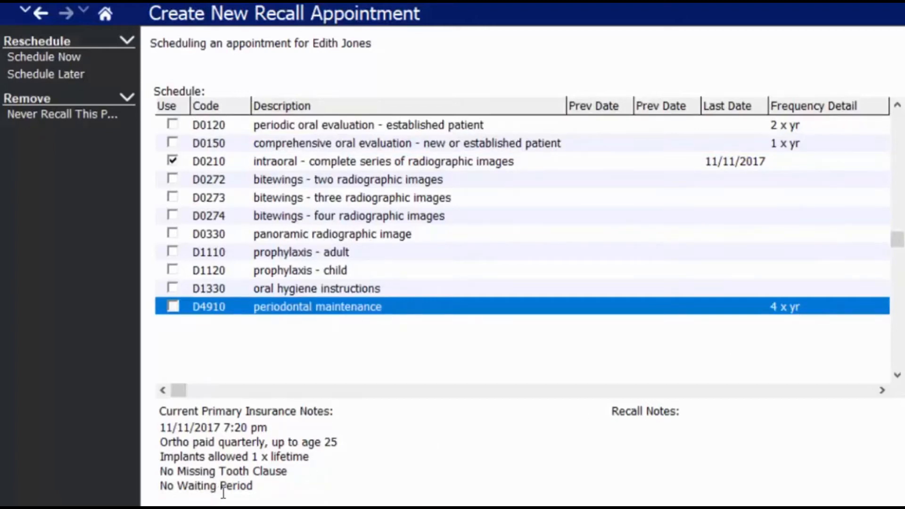
drag(300, 504, 146, 420)
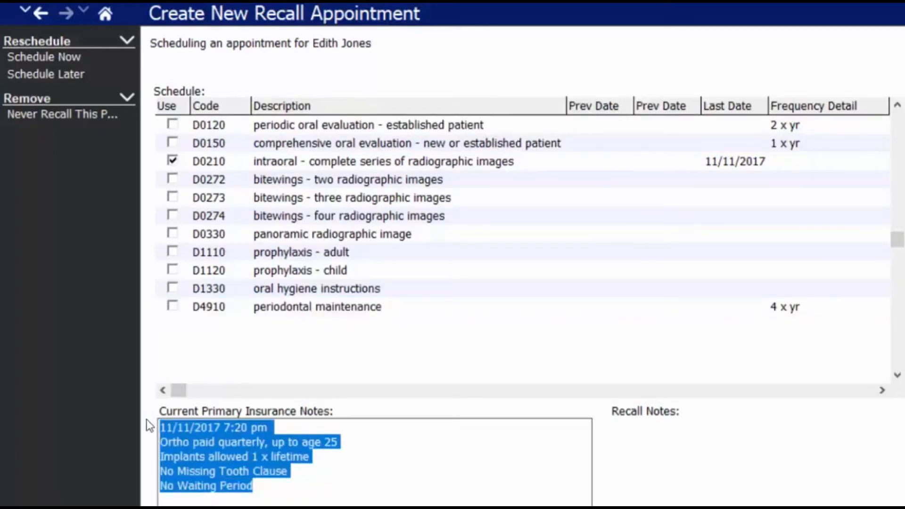
click(250, 360)
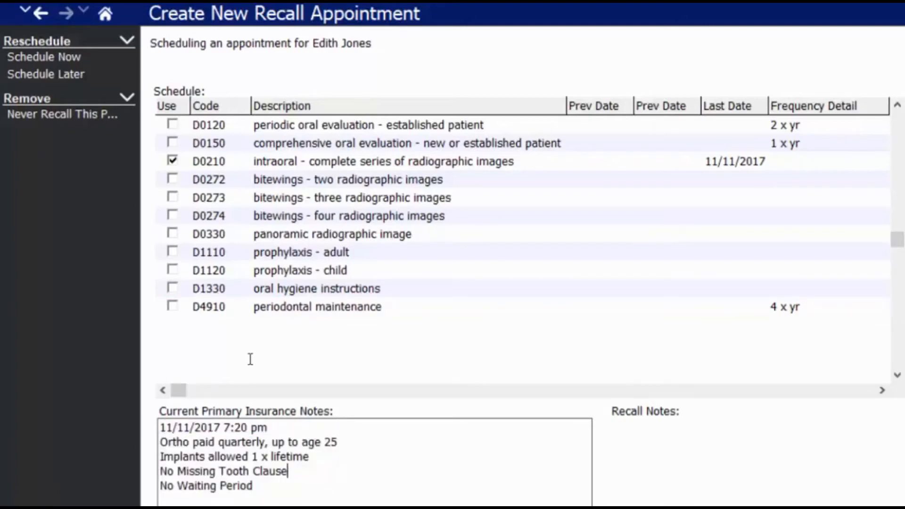
Timestamp the recall notes and add 'Like to be scheduled with family, usually takes morning appointments'.
click(708, 455)
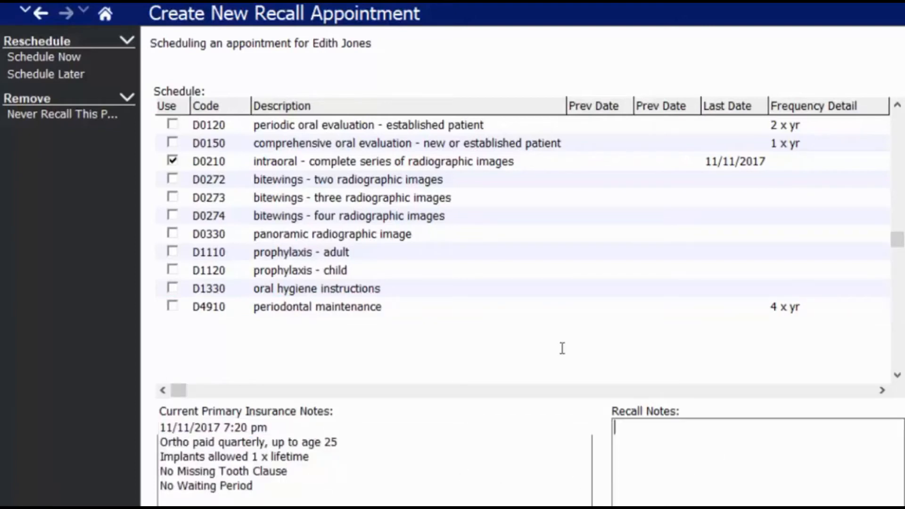
right_click(702, 450)
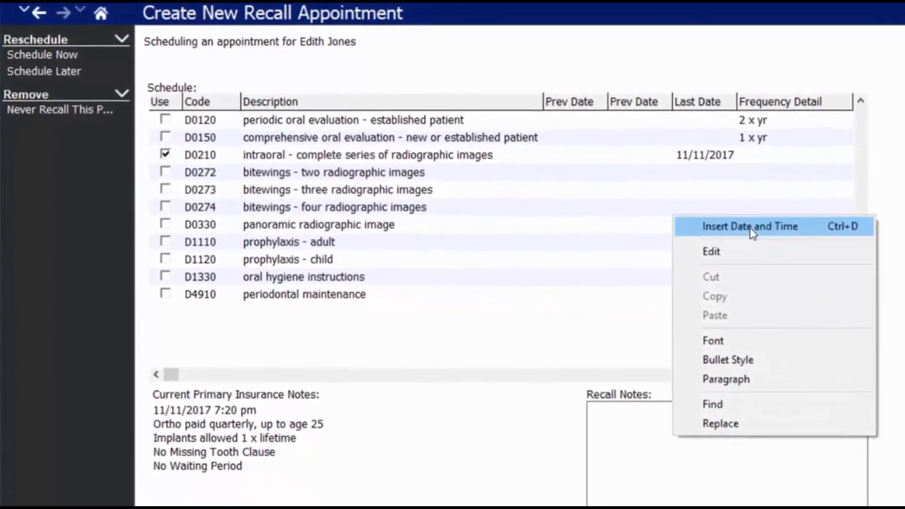
click(785, 243)
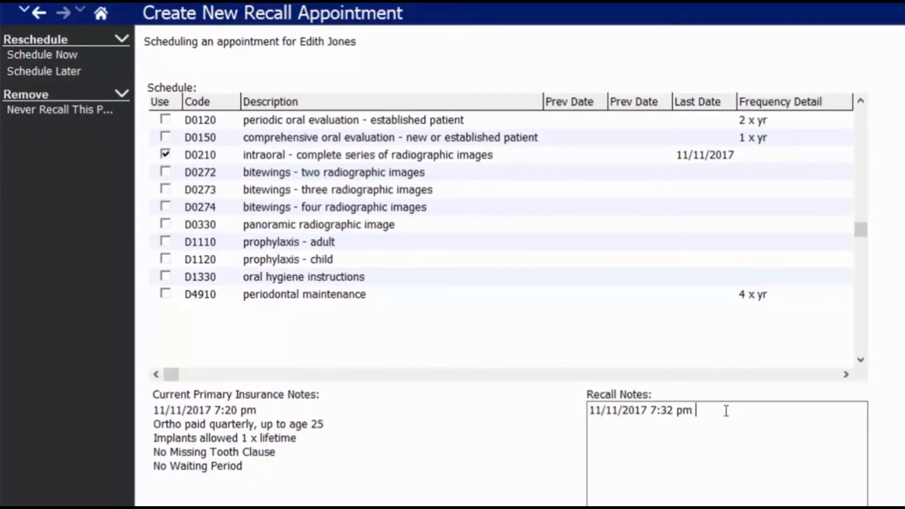
text(Like to be sched)
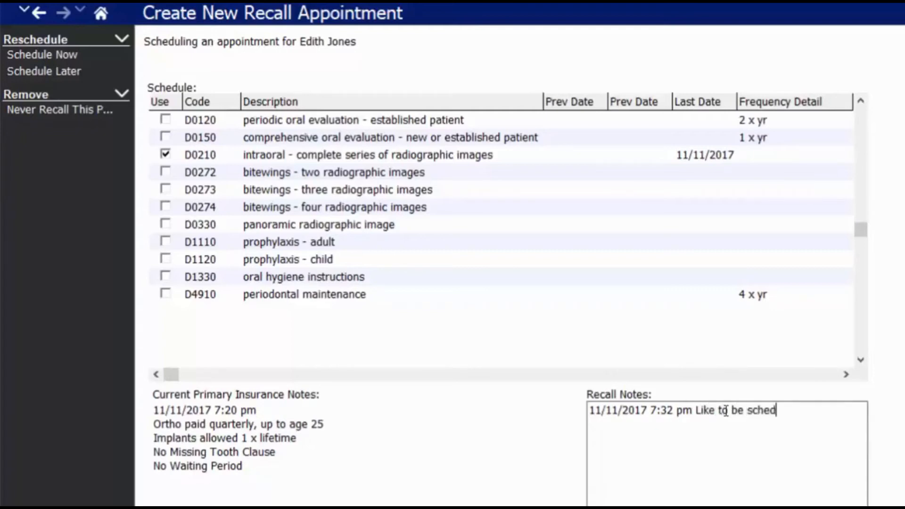
text(uled with family, usually takes morning appointments)
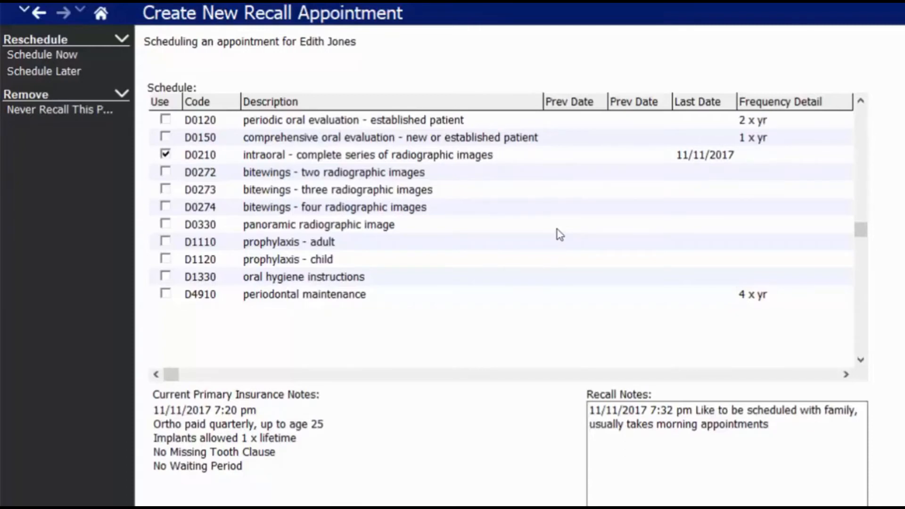
Record January 19, 2017 as a past D1110 adult prophylaxis date and begin adding an earlier one.
click(696, 244)
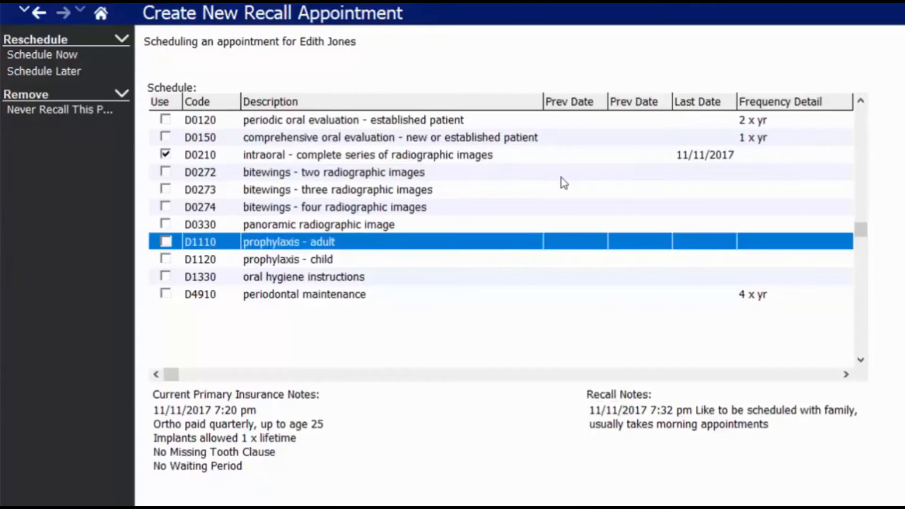
right_click(702, 241)
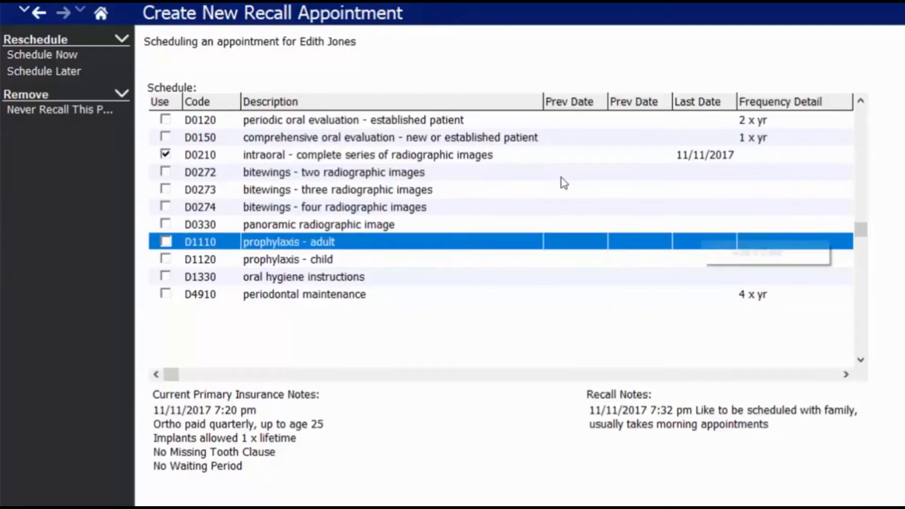
key(Return)
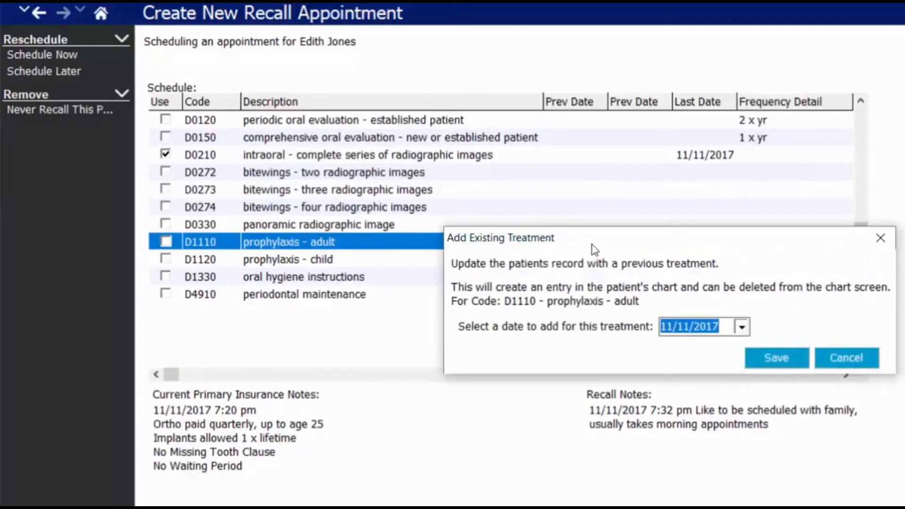
click(741, 326)
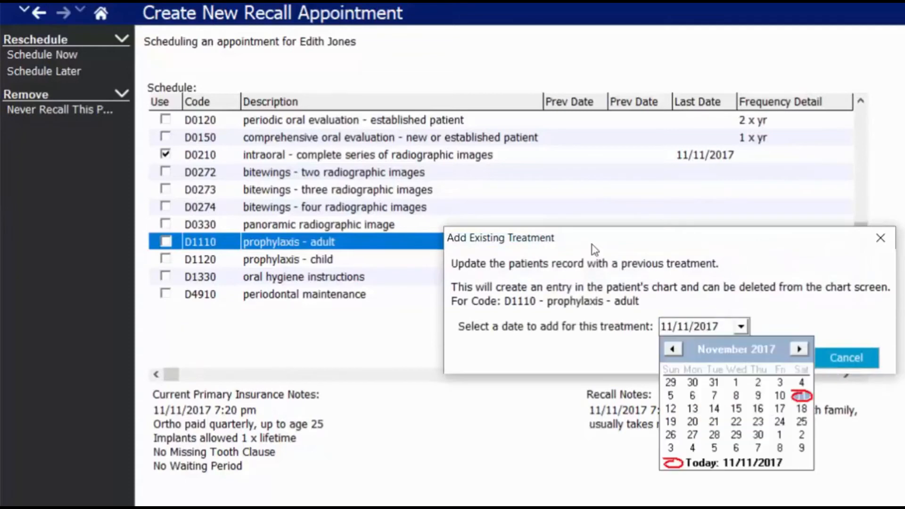
click(708, 350)
click(710, 366)
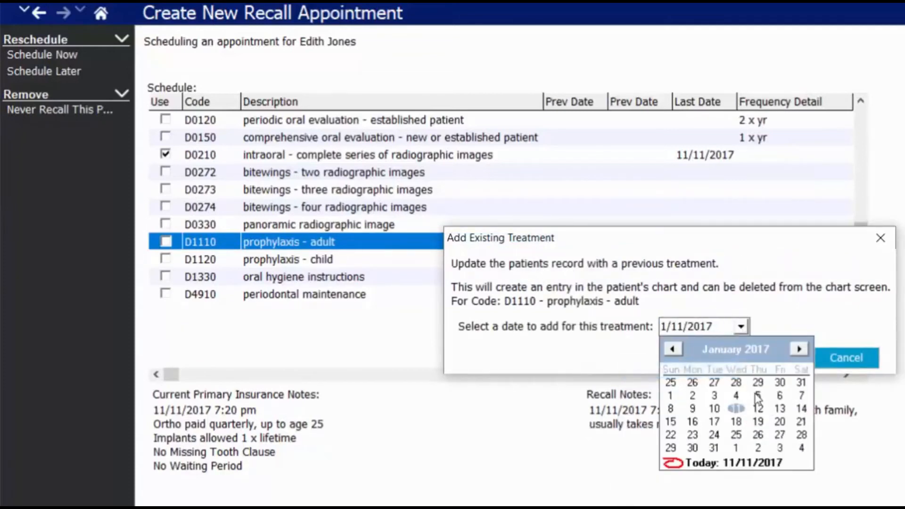
click(757, 422)
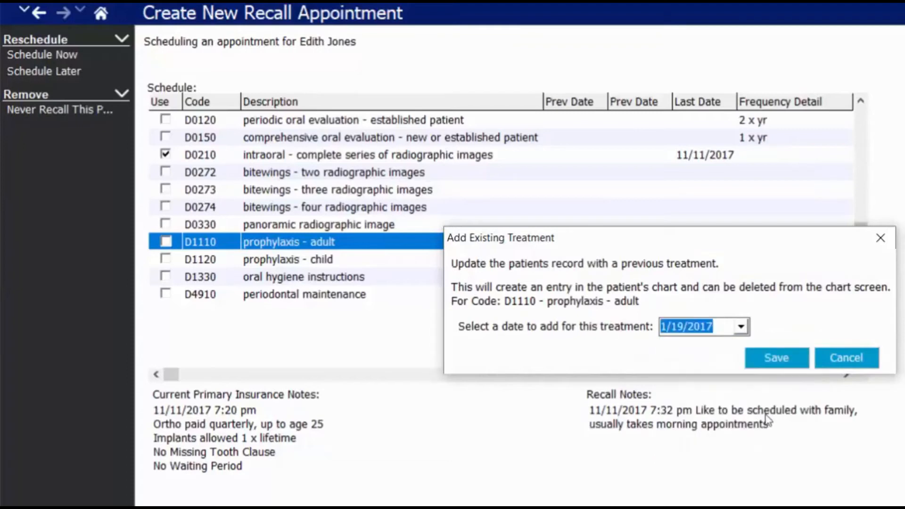
click(777, 358)
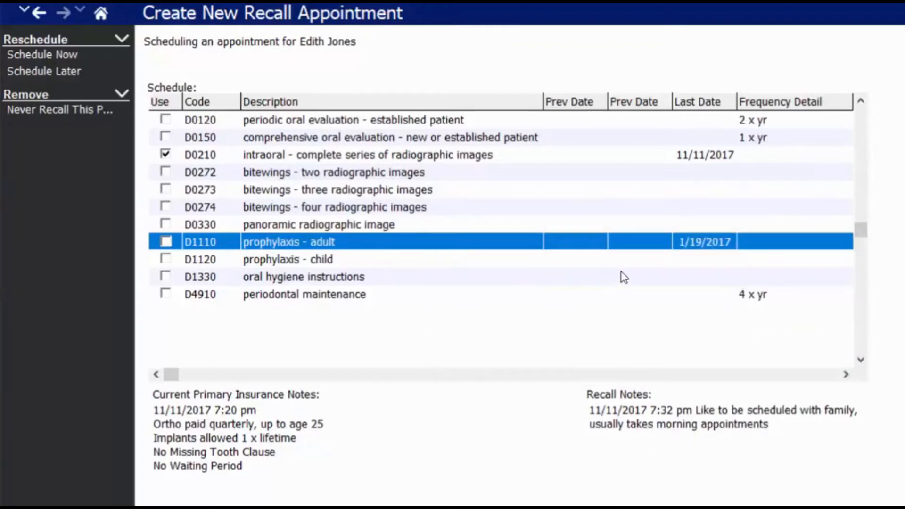
right_click(726, 243)
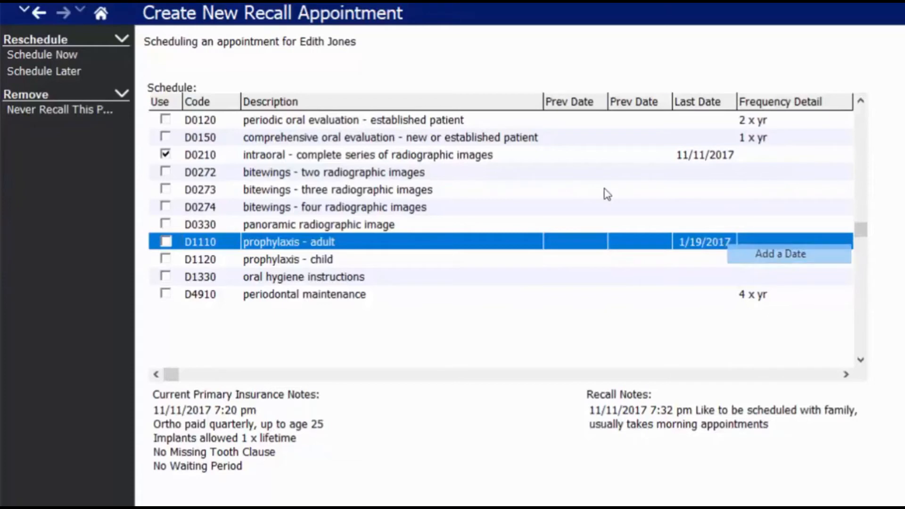
click(756, 253)
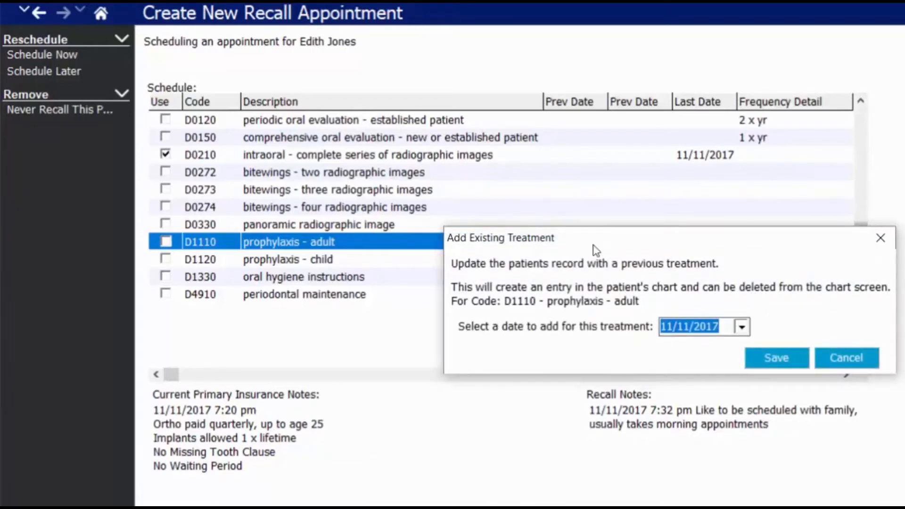
click(740, 326)
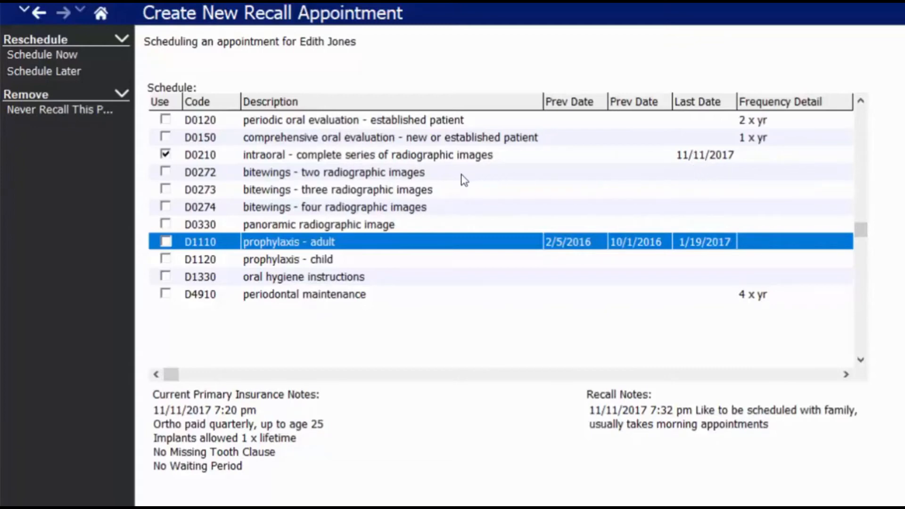
Replace D0210 with D1110 and D1330 in the recall and schedule it now.
click(165, 154)
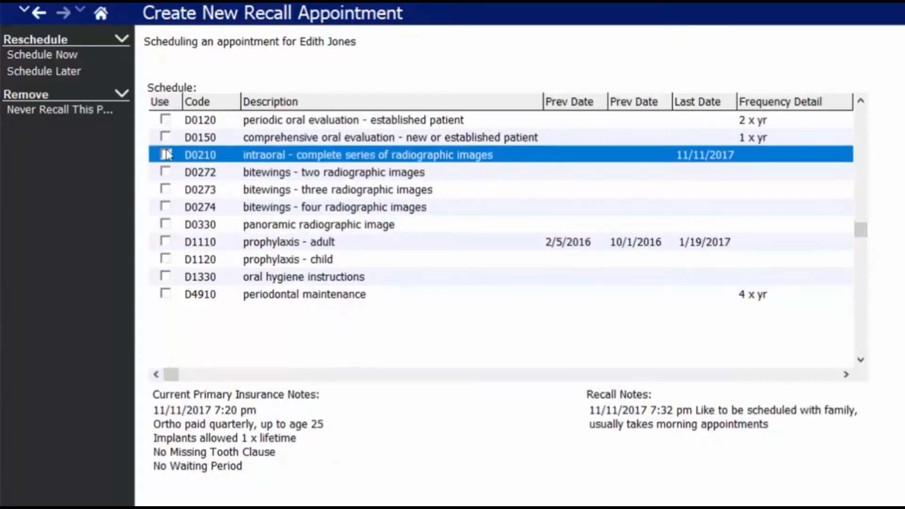
click(165, 242)
click(165, 276)
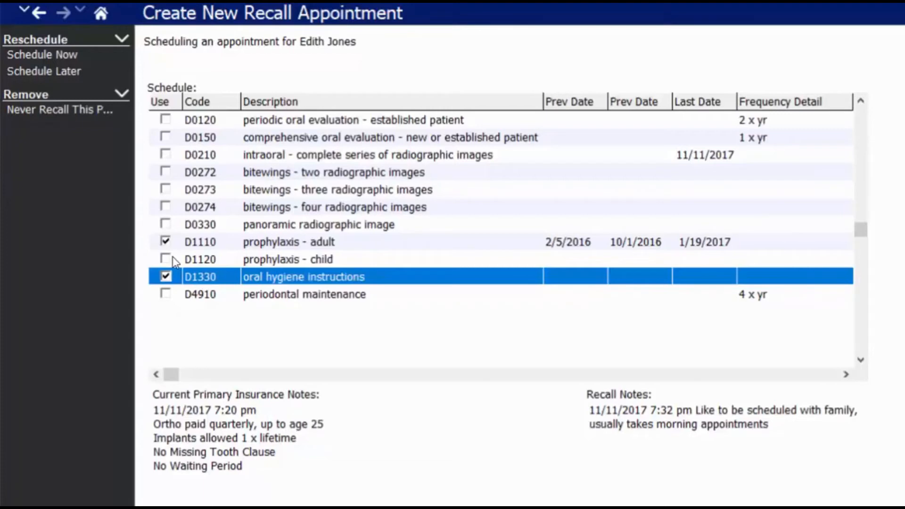
click(42, 54)
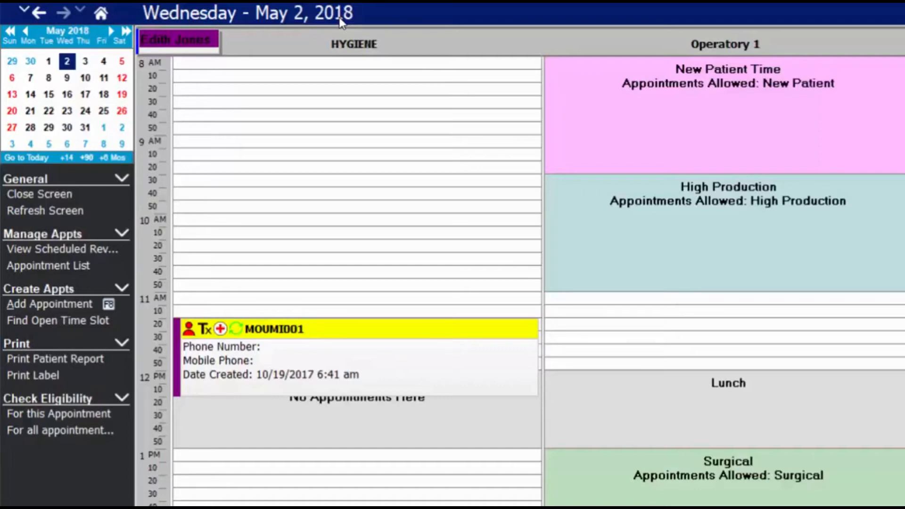
Advance the book to Saturday, May 5, 2018 and place the appointment at 9 AM in Hygiene.
key(Right)
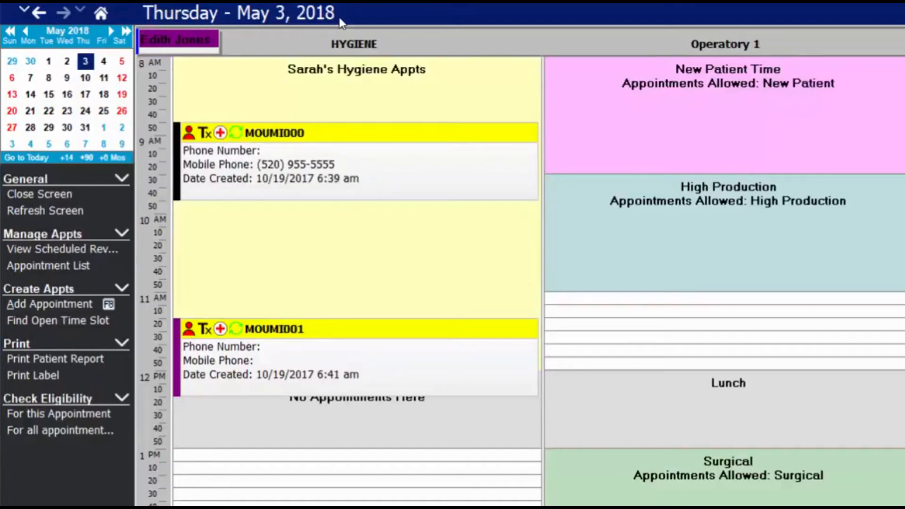
key(Right)
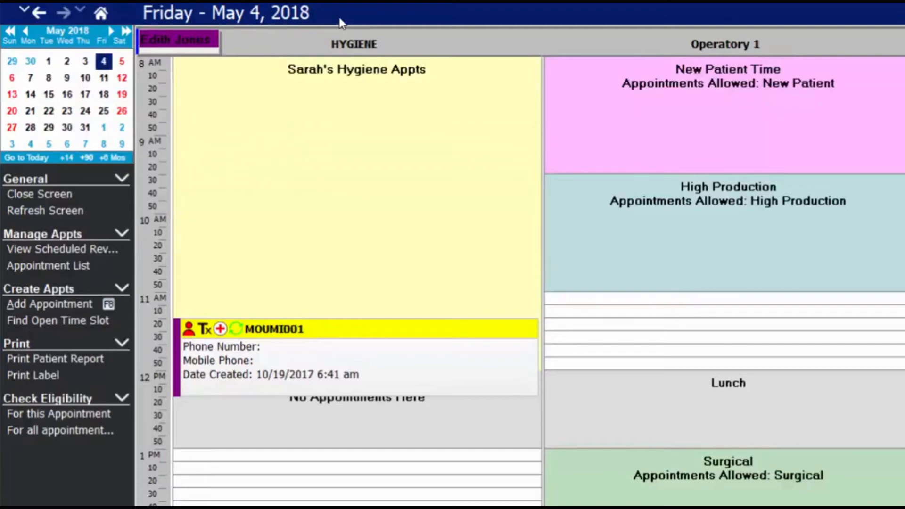
key(Right)
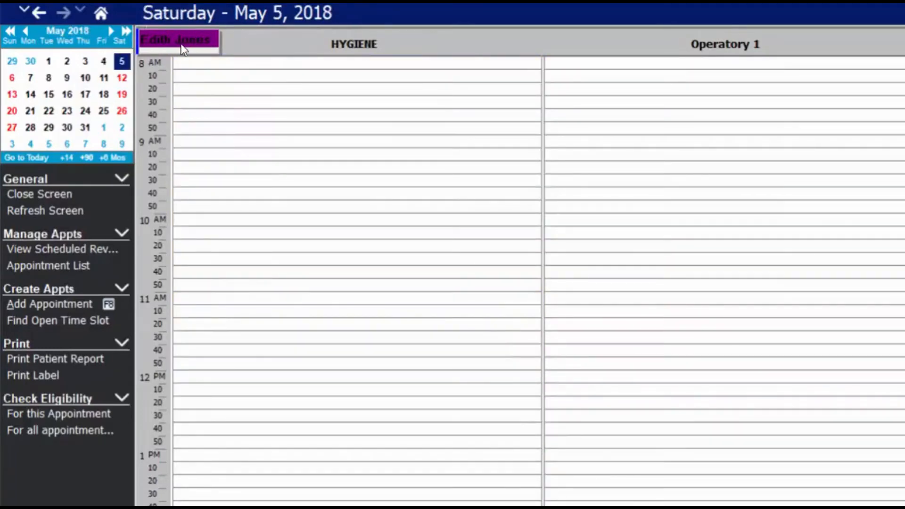
drag(182, 49, 196, 141)
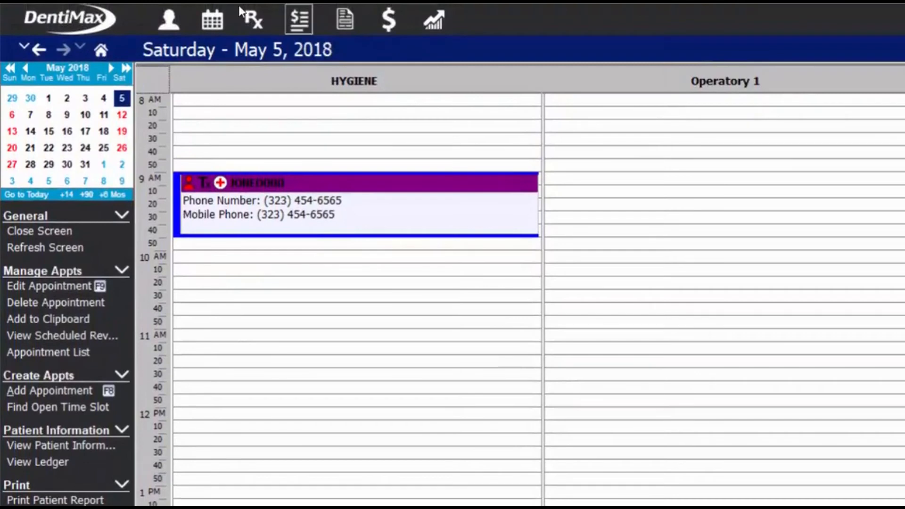
Open the patient's ledger, dismiss the alerts, and select the 85.00 and 63.75 charges.
click(299, 19)
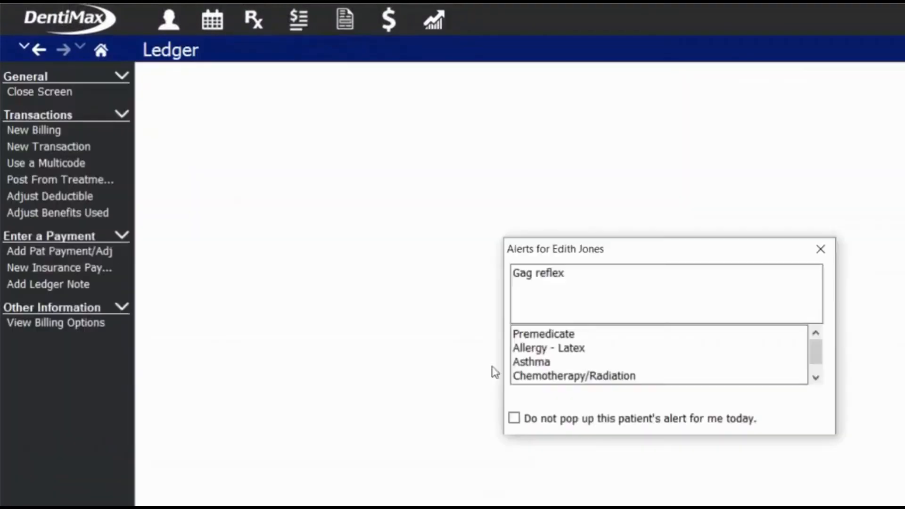
click(733, 421)
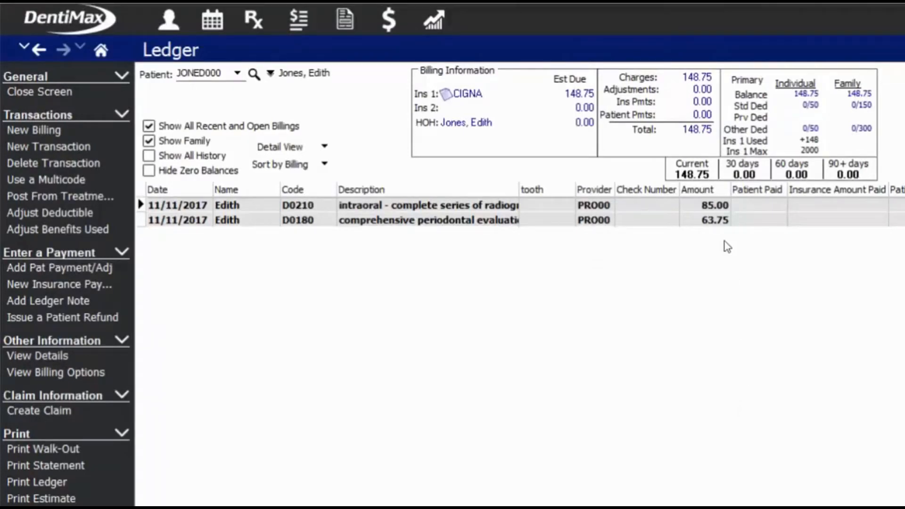
click(716, 206)
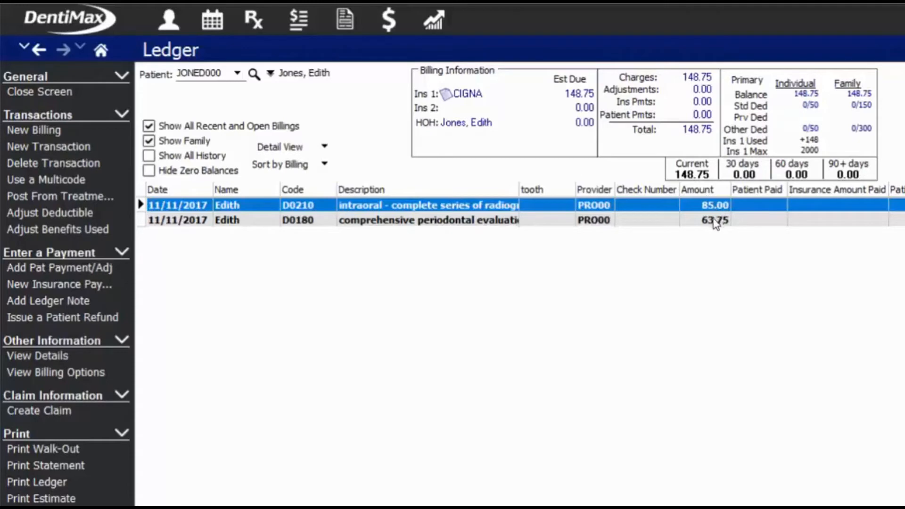
click(711, 220)
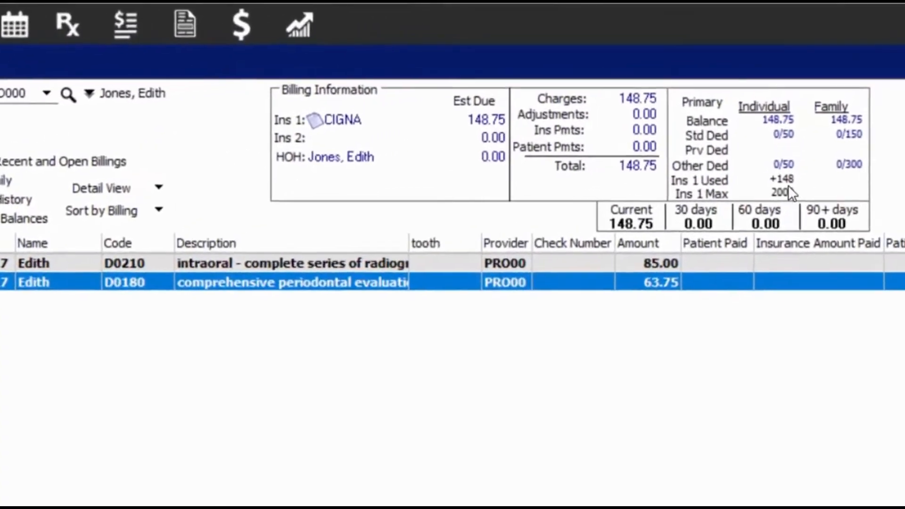
Reselect the intraoral and periodontal evaluation charges and bring up the CIGNA insurance plan.
mouse_move(800, 172)
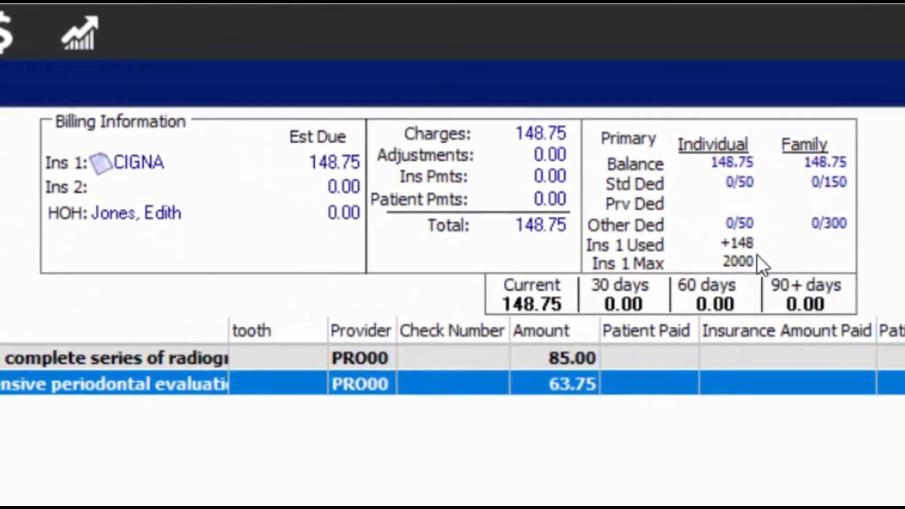
mouse_move(748, 244)
mouse_move(752, 179)
mouse_move(147, 173)
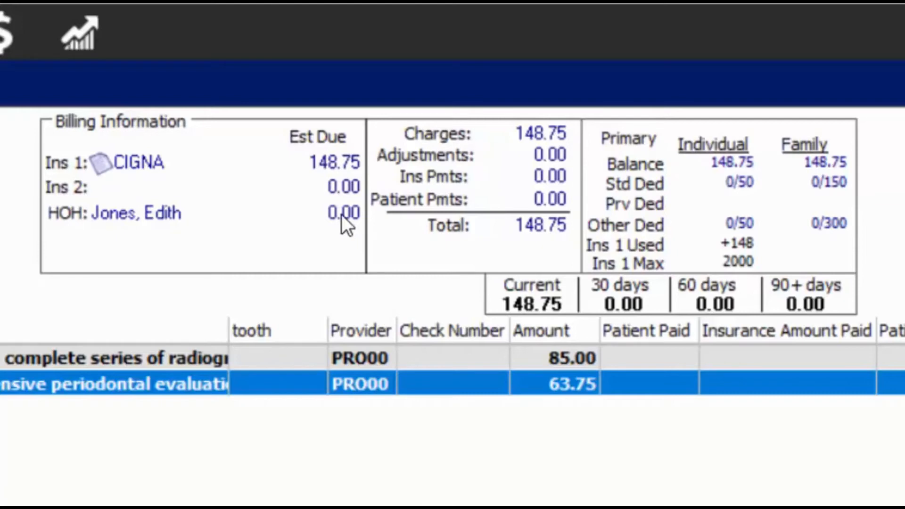
click(191, 358)
click(239, 383)
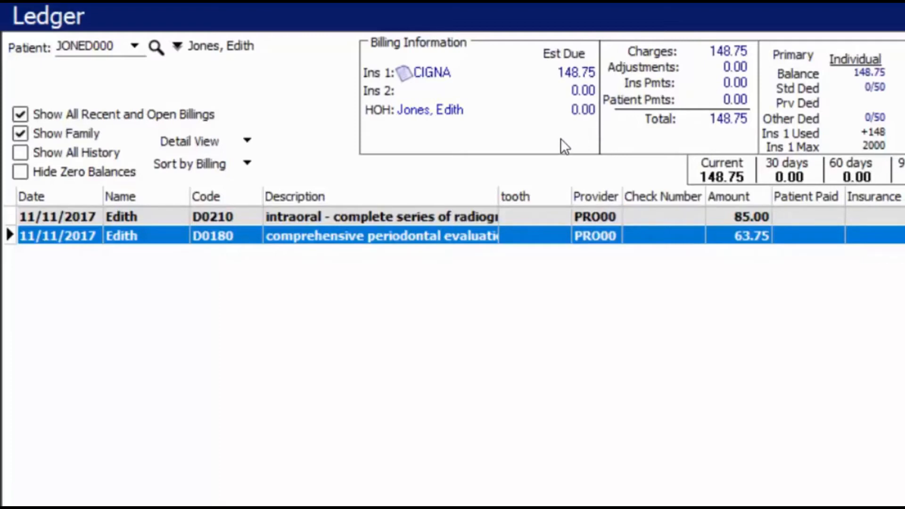
mouse_move(432, 77)
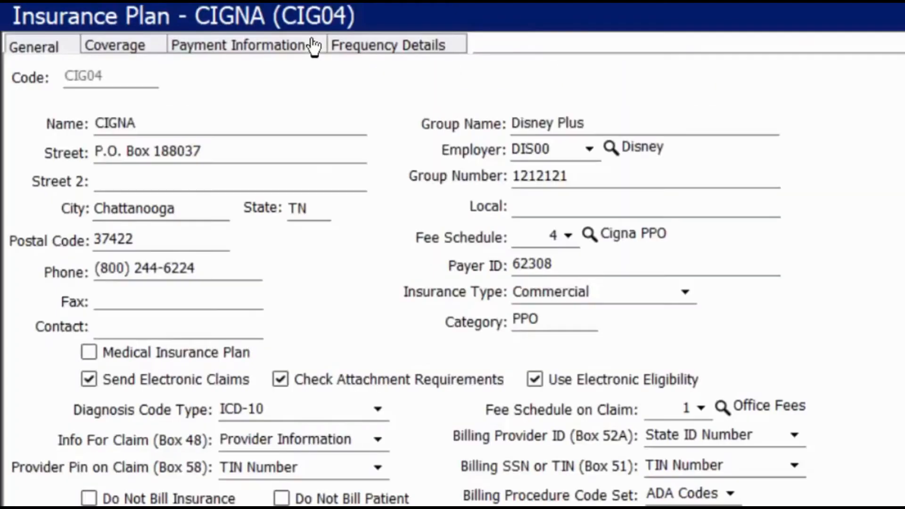
Check the CIGNA coverage table (100% Diag/Prev, 90% Basic Restor, 60% Crown), then close the plan.
click(123, 45)
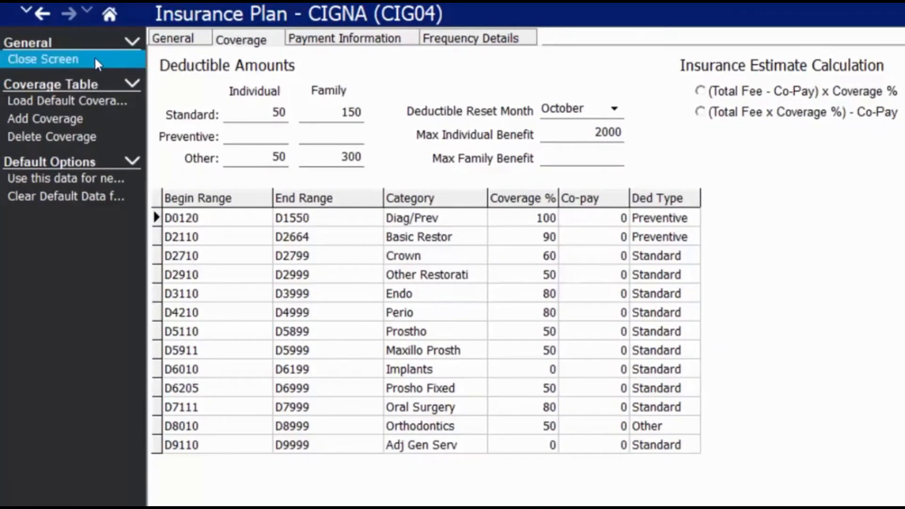
click(80, 58)
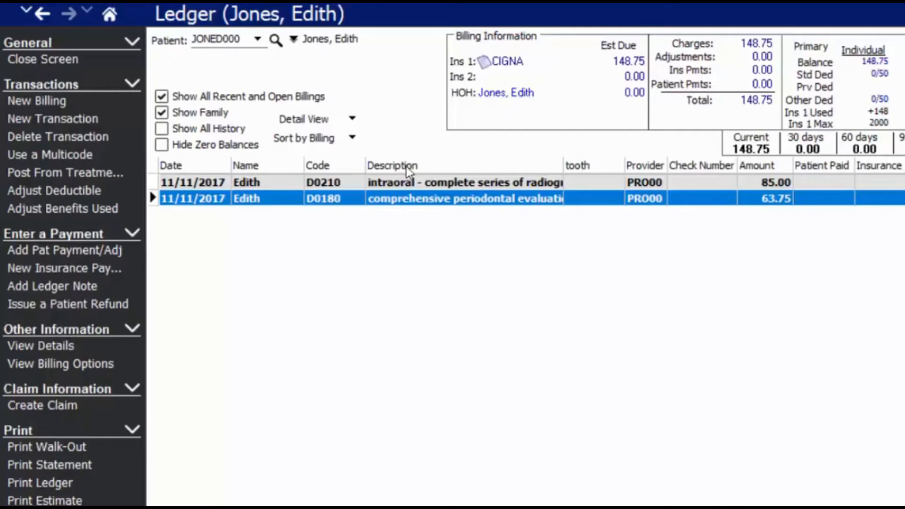
Select the D0210 and D0180 charges and create one claim, declining to view it.
click(496, 184)
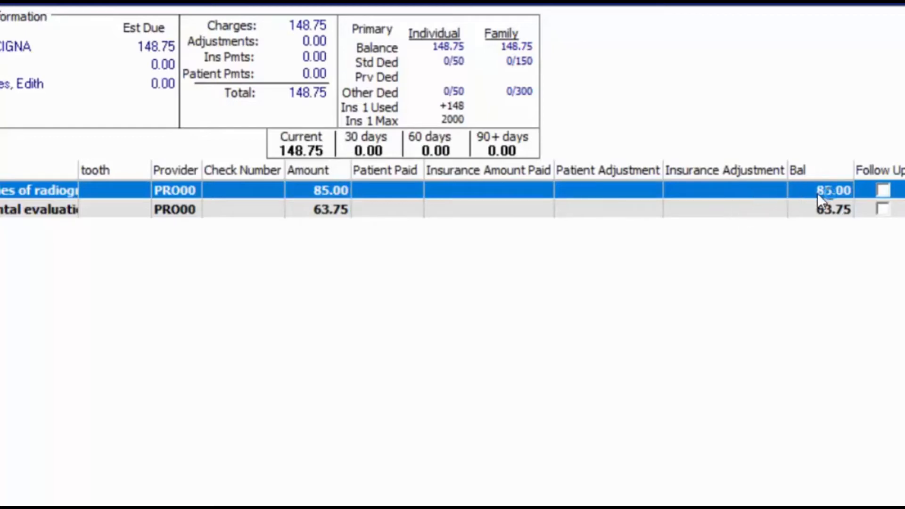
click(839, 210)
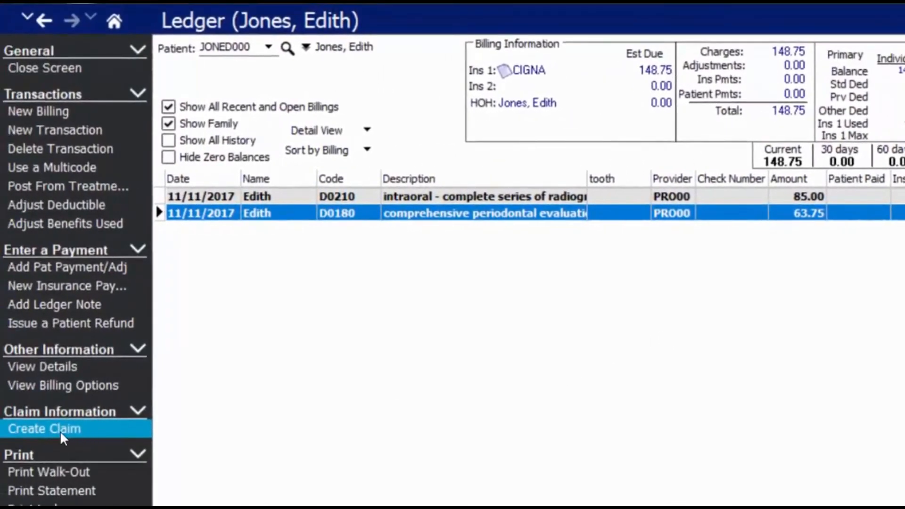
click(61, 432)
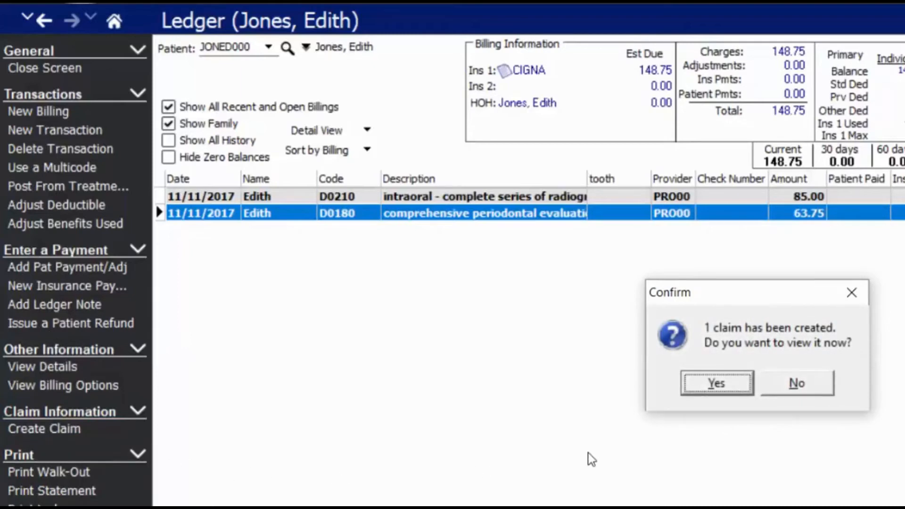
click(802, 383)
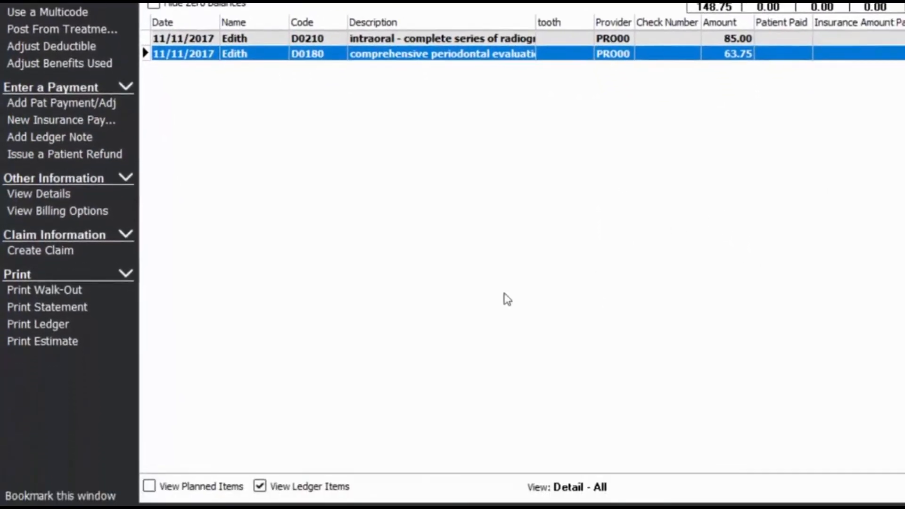
Show only planned items, select D1110 and D1330, and begin a blank new charge.
click(149, 487)
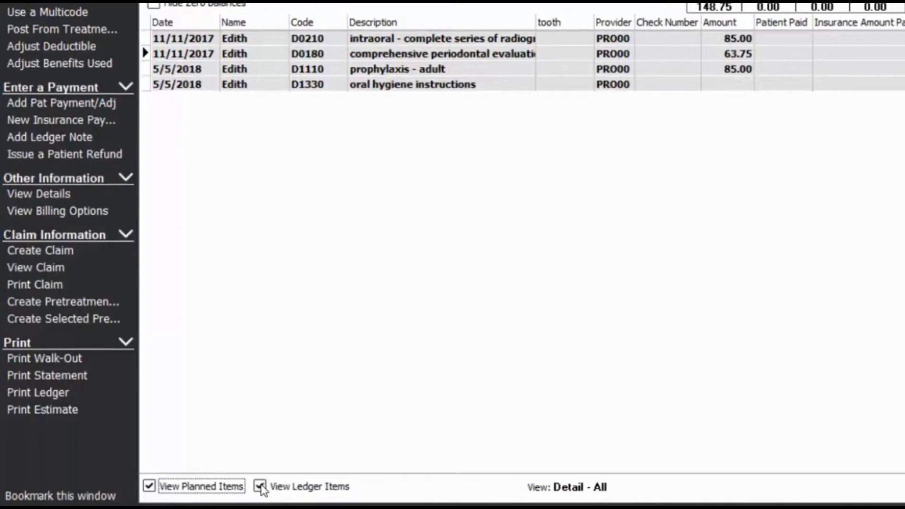
click(260, 486)
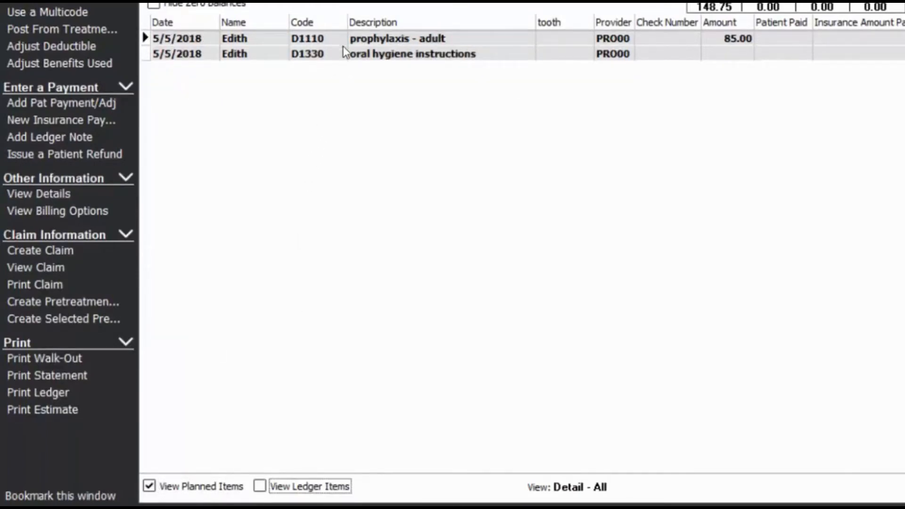
click(394, 41)
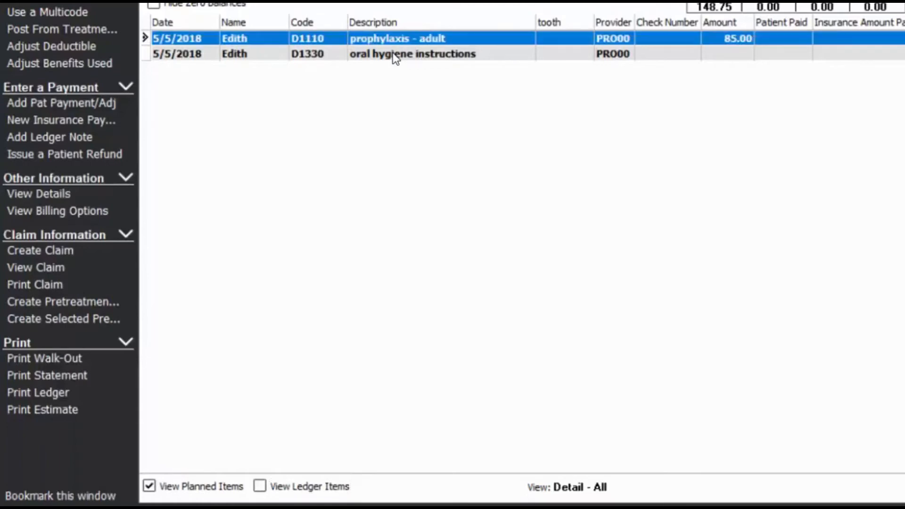
click(392, 54)
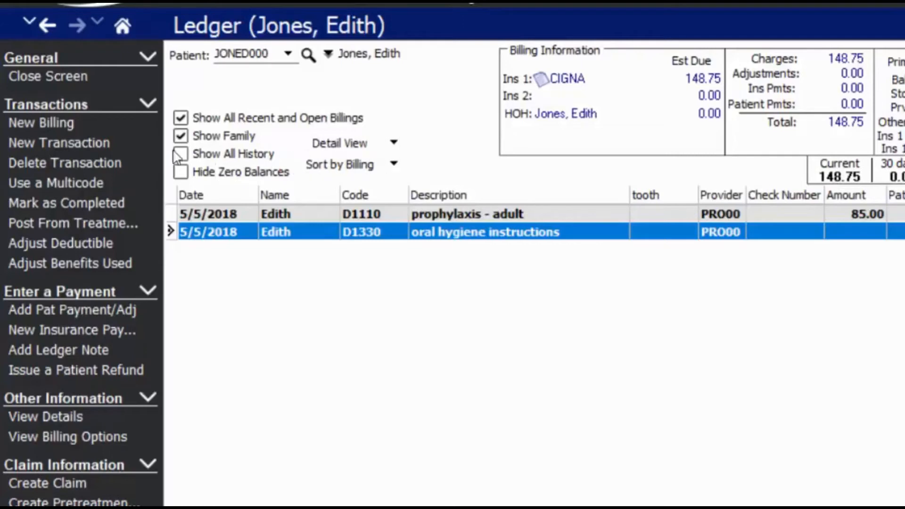
click(97, 144)
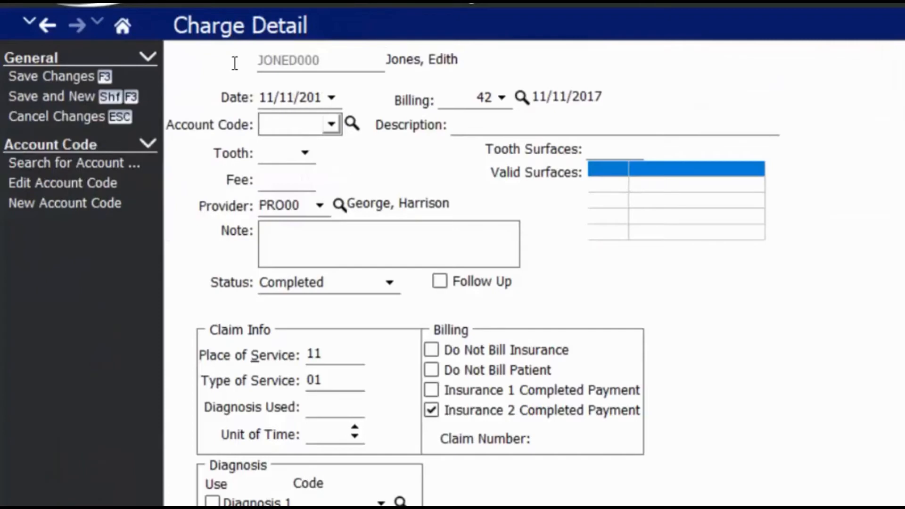
Clear the charge date and enter code D2330 for tooth 8, surface I.
key(shift+Tab)
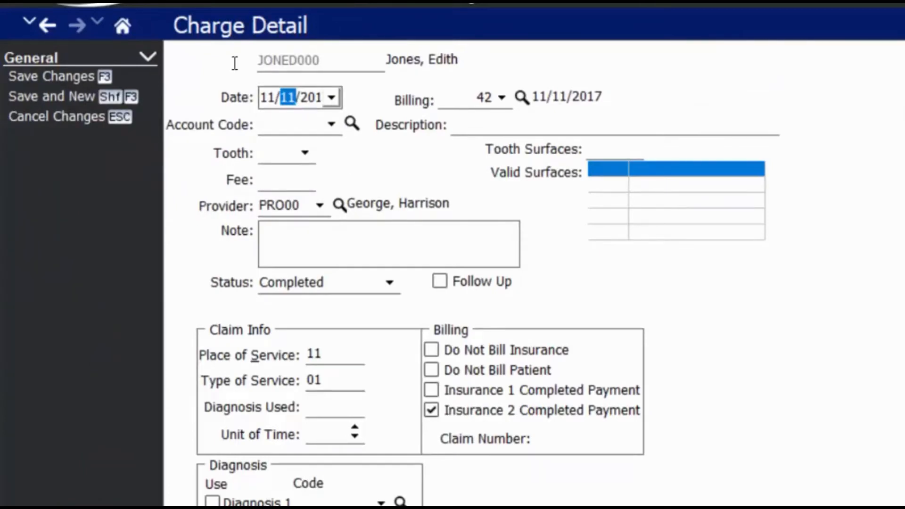
key(Delete)
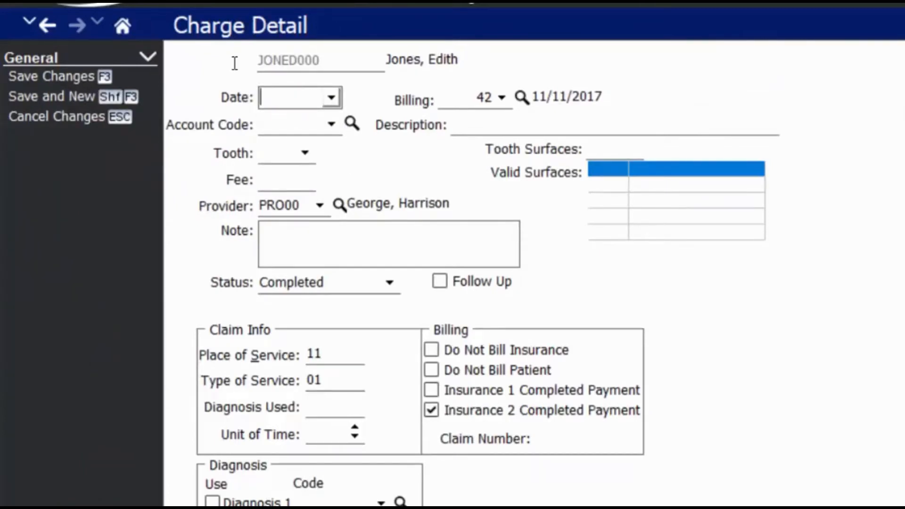
key(Tab)
key(Tab)
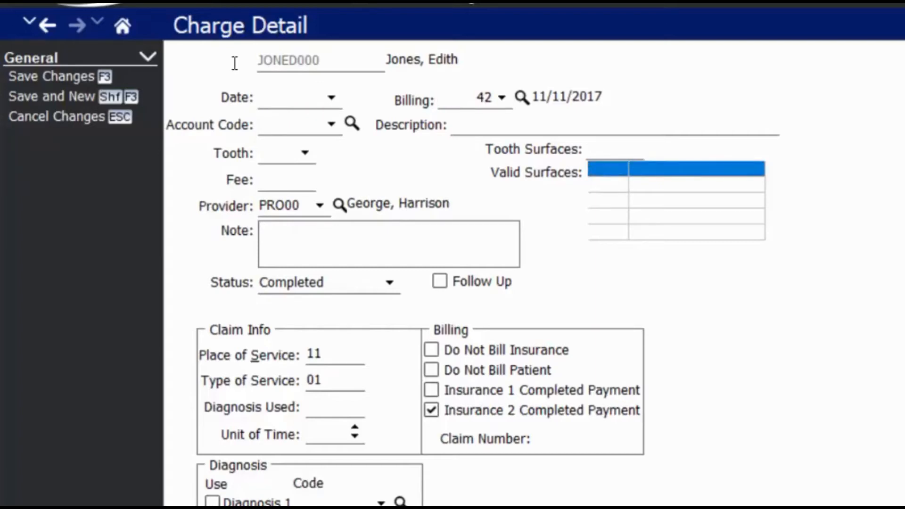
click(281, 125)
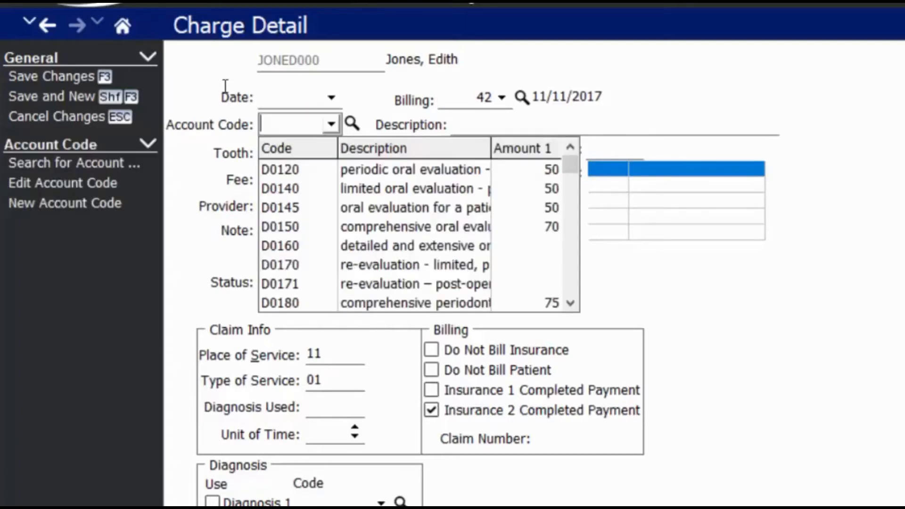
text(d2330)
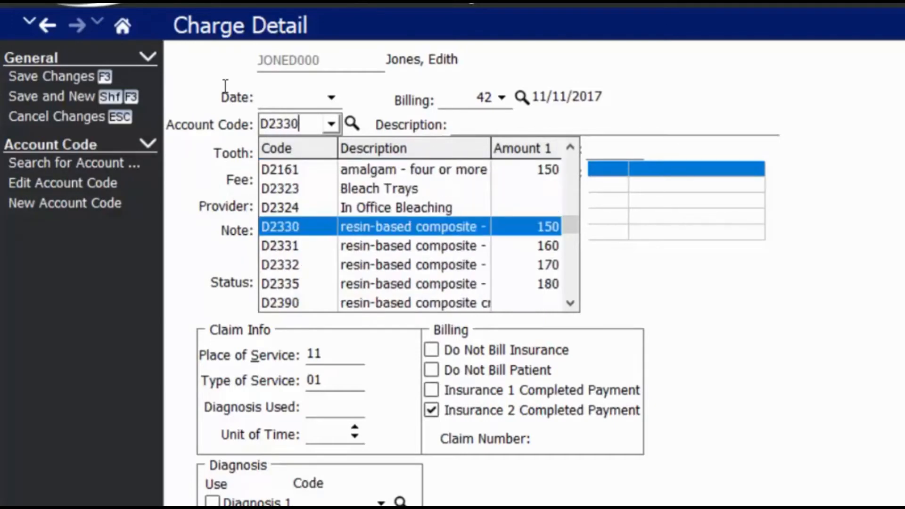
key(Return)
key(Tab)
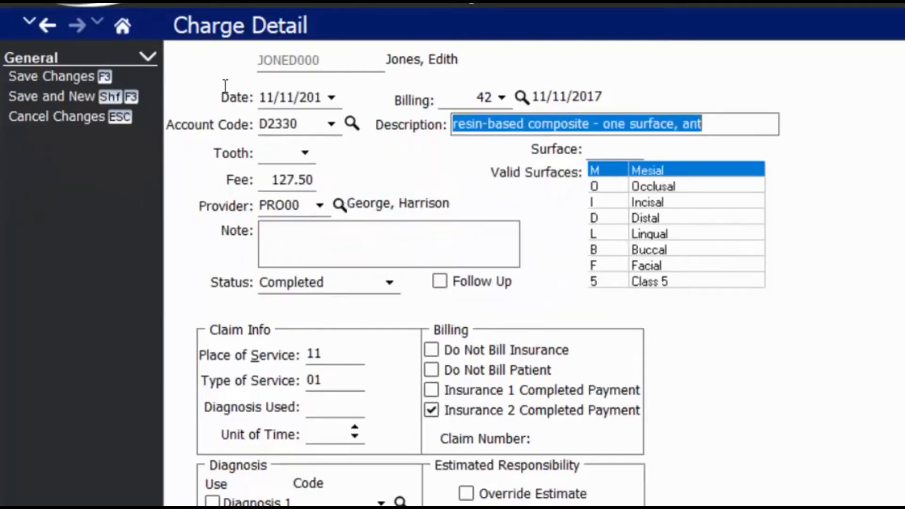
key(Tab)
text(8)
key(Tab)
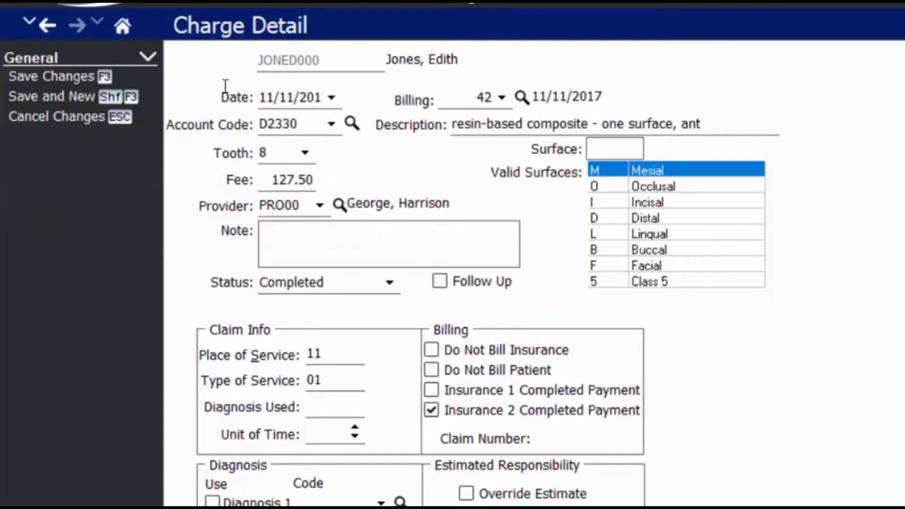
text(I)
Set the charge status to Planned, leaving Diagnosis 1 empty.
click(372, 289)
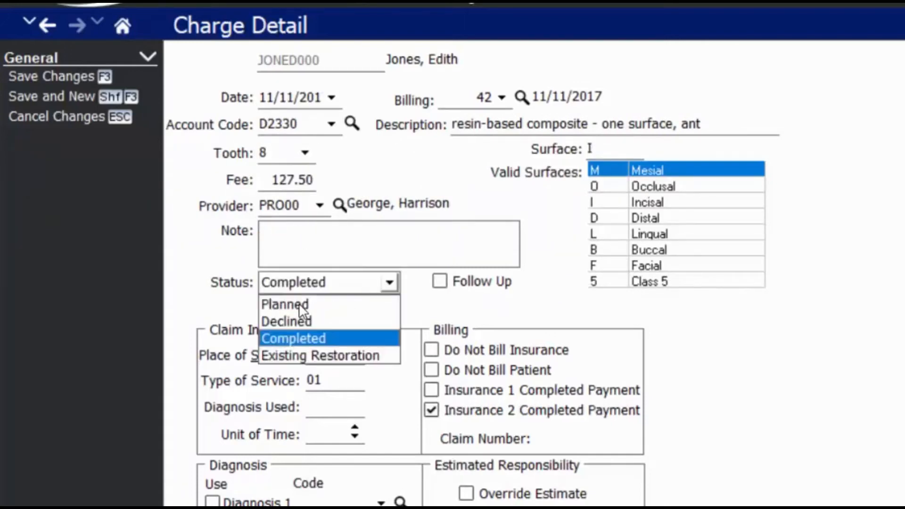
key(Return)
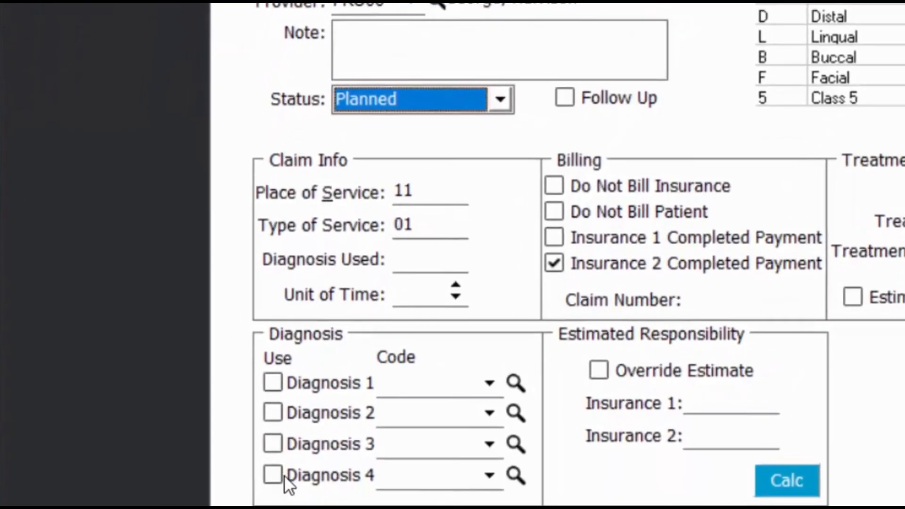
click(488, 383)
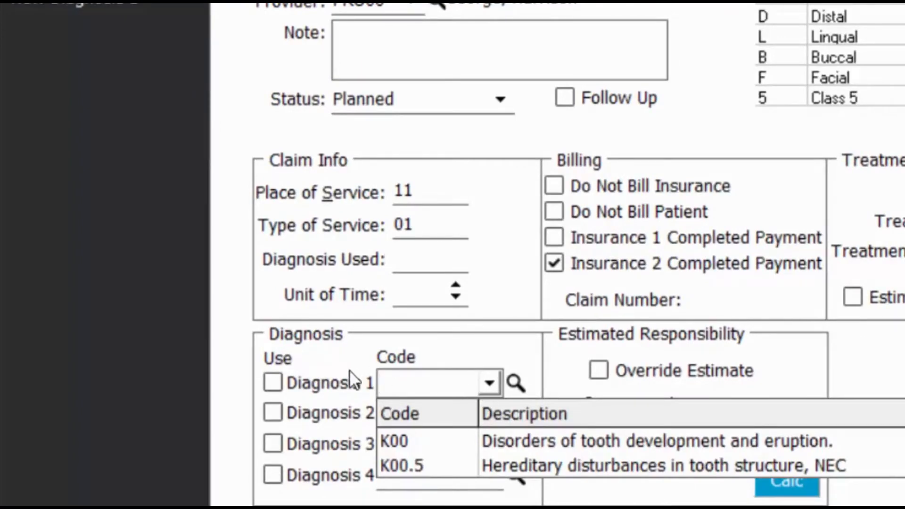
click(333, 358)
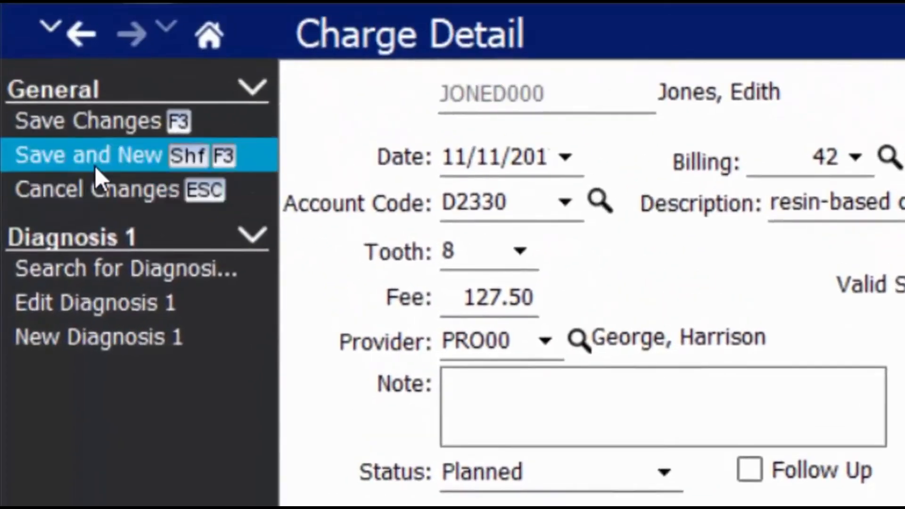
Save the D2330 charge and enter a D2750 crown charge for tooth 14.
click(95, 166)
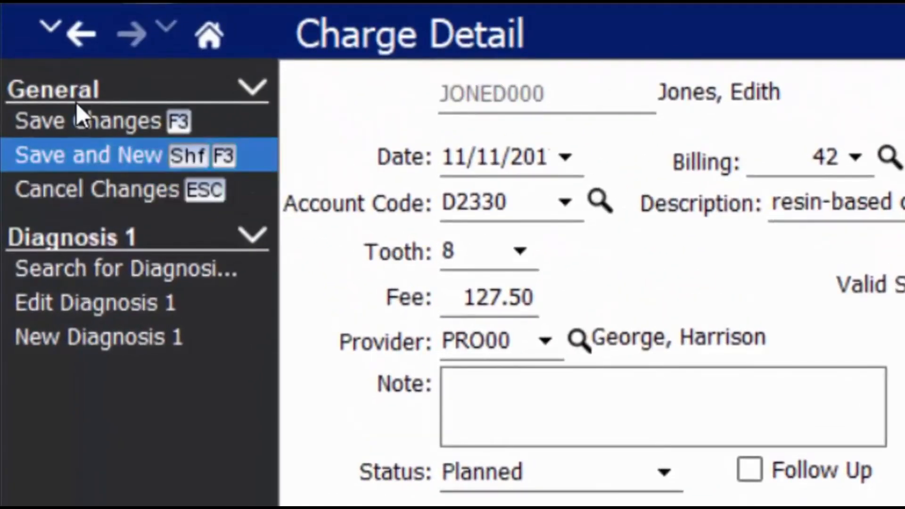
text(D2750)
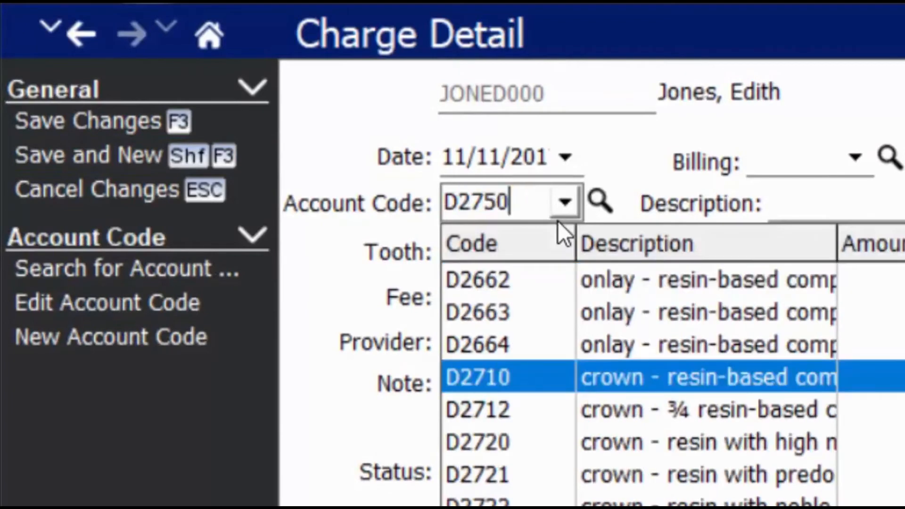
key(Tab)
text(14)
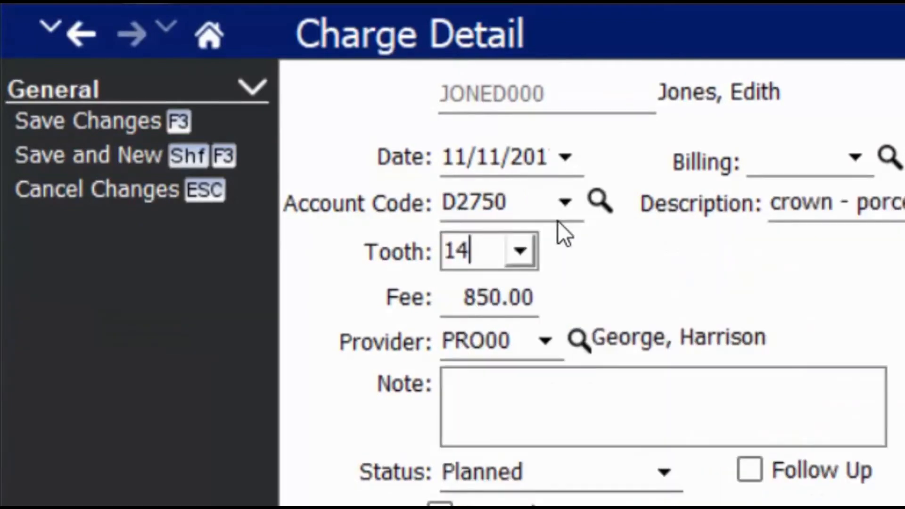
Save the crown and start a D2950 charge for tooth 14.
click(95, 155)
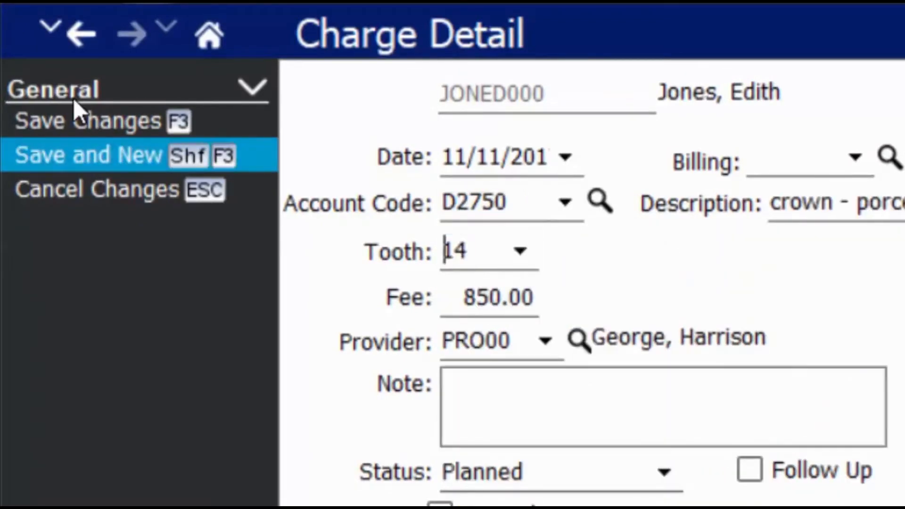
text(D27)
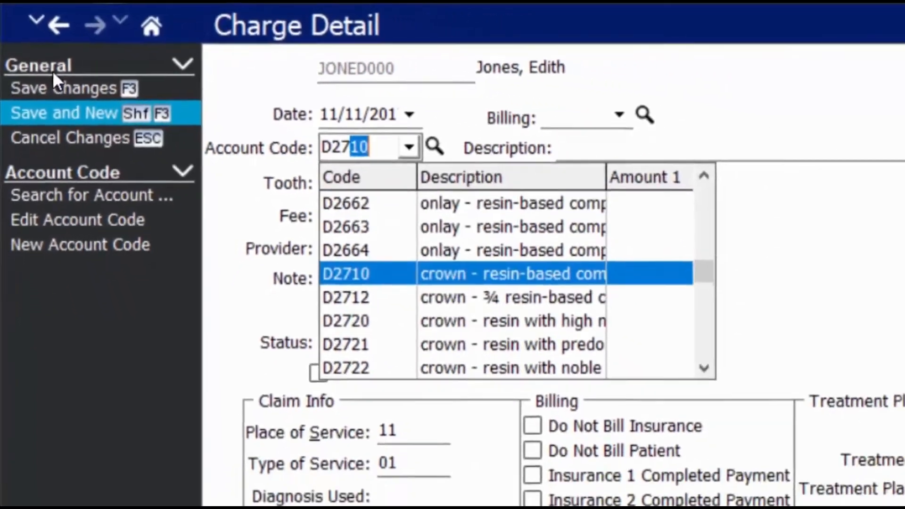
key(BackSpace)
key(BackSpace)
text(950)
key(Return)
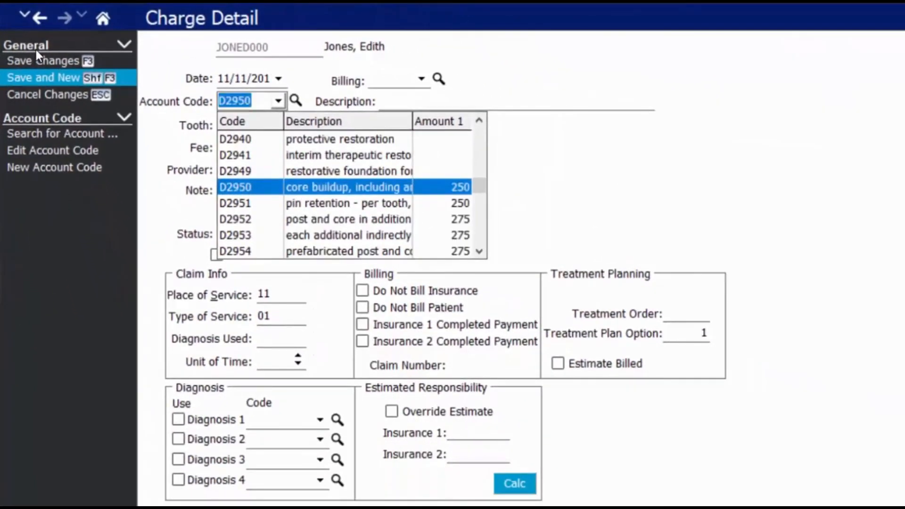
key(Tab)
key(Tab)
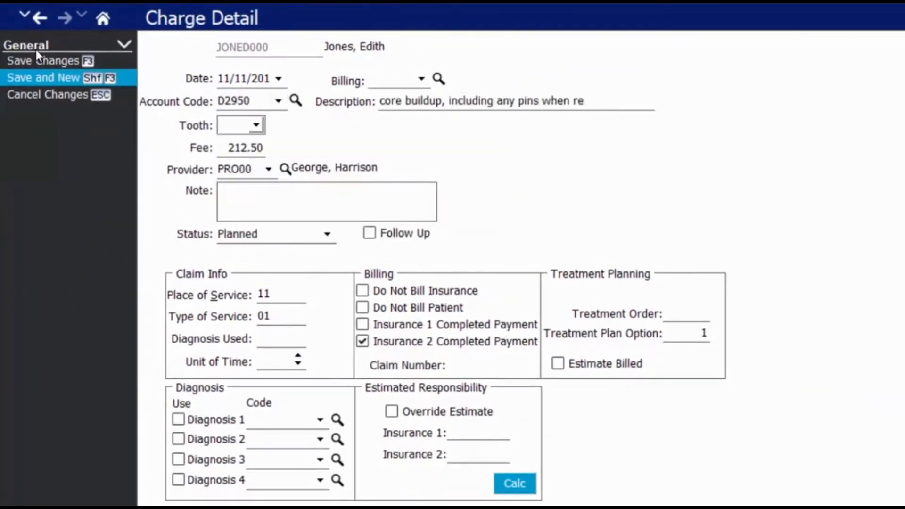
text(14)
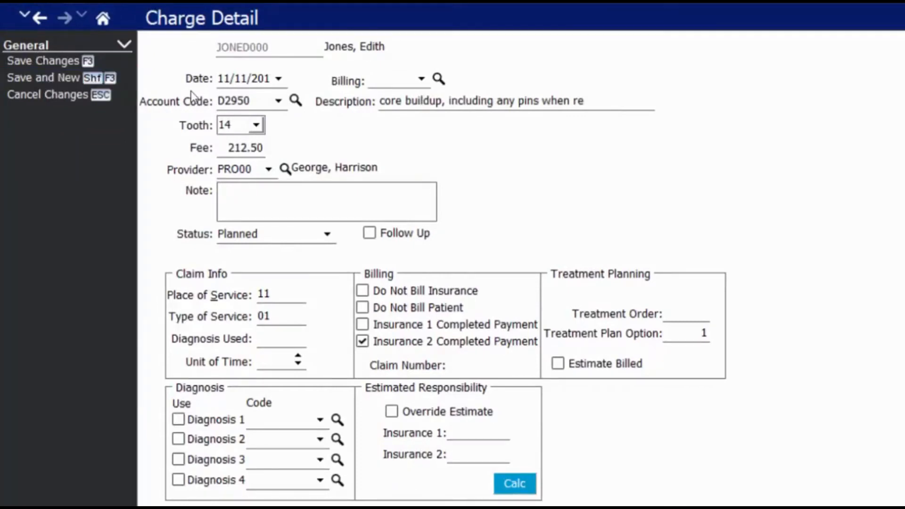
Pick D2950 core buildup from the code lookup filtered to 03 Restorative.
click(295, 100)
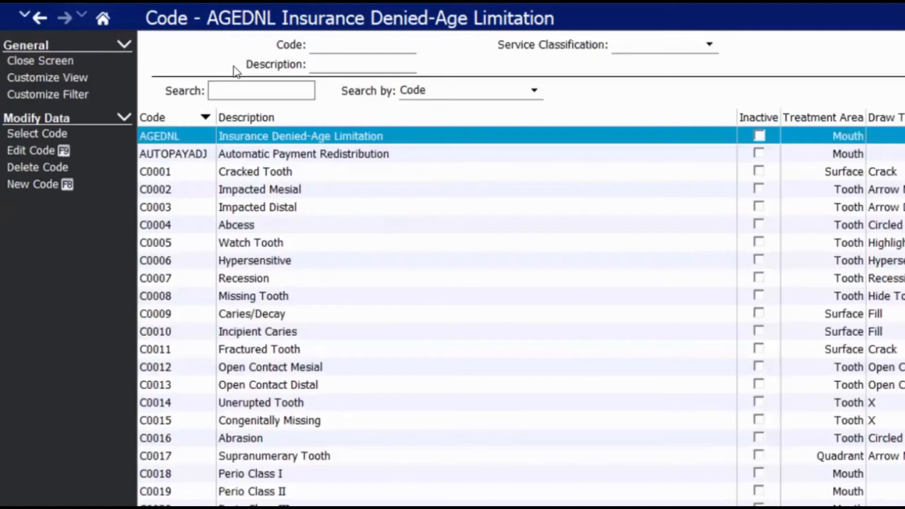
click(707, 45)
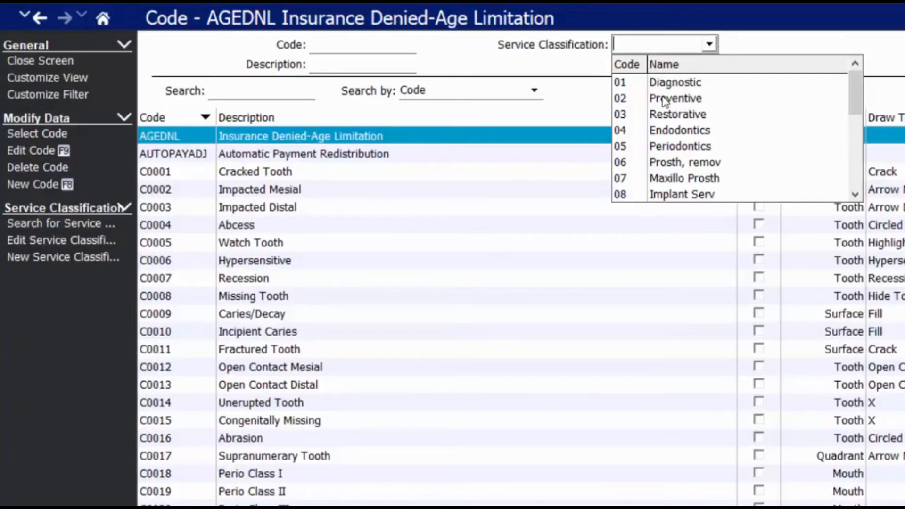
click(655, 114)
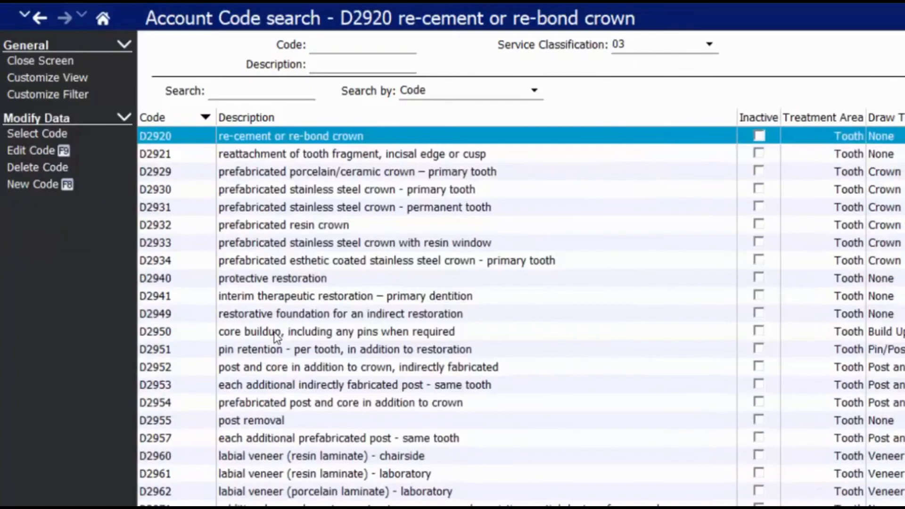
double_click(219, 251)
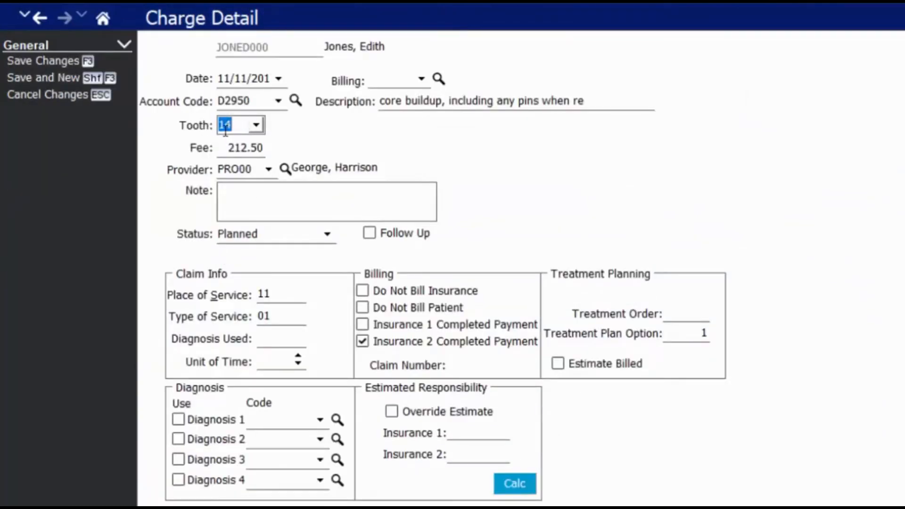
Save the D2950 core buildup charge and select the D2330, crown and buildup planned rows.
click(39, 61)
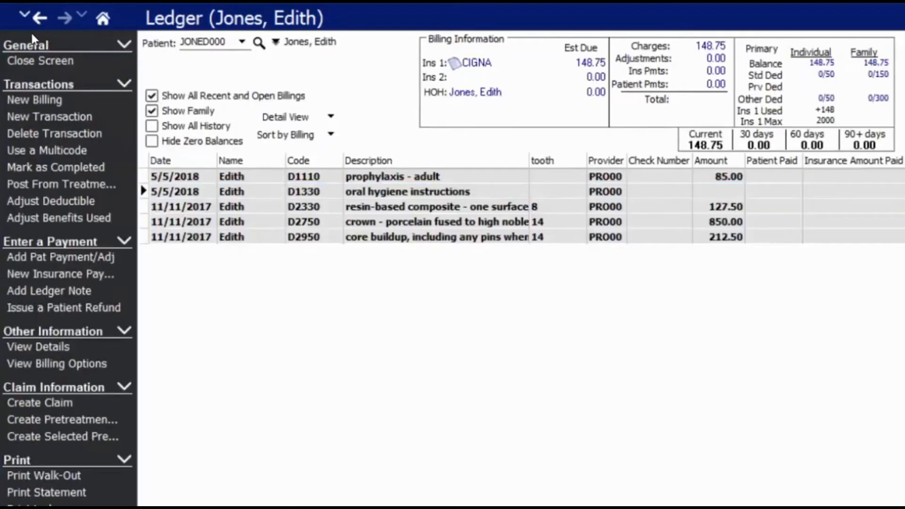
click(260, 219)
click(262, 207)
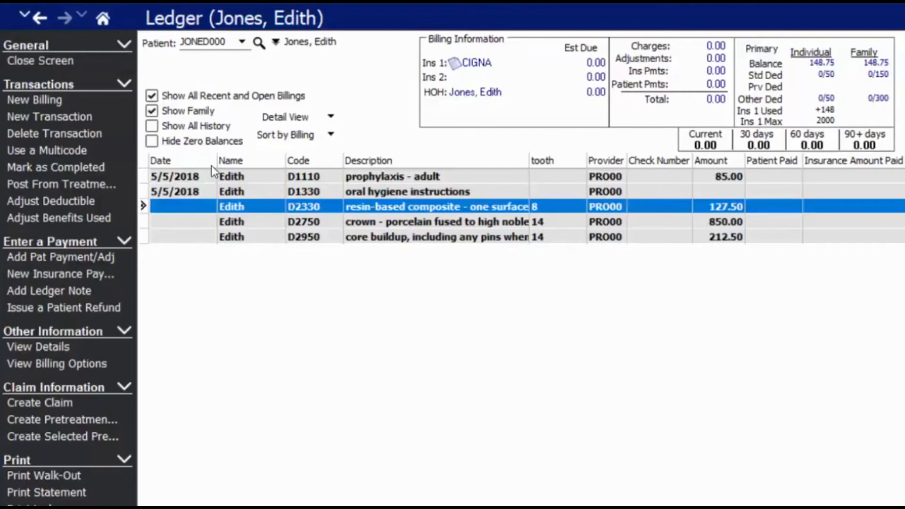
ctrl+click(262, 221)
ctrl+click(262, 233)
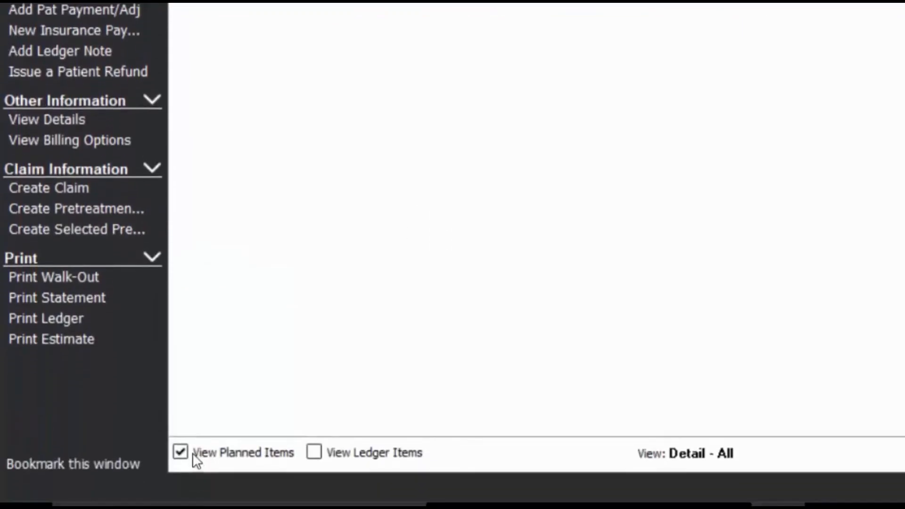
Hide planned items and show ledger items, listing the D0210 and D0180 charges.
click(192, 454)
click(217, 455)
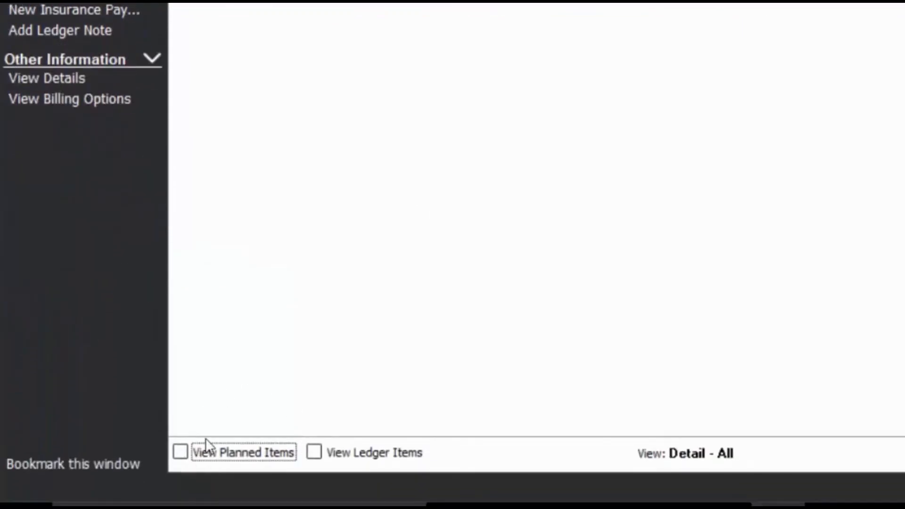
click(323, 453)
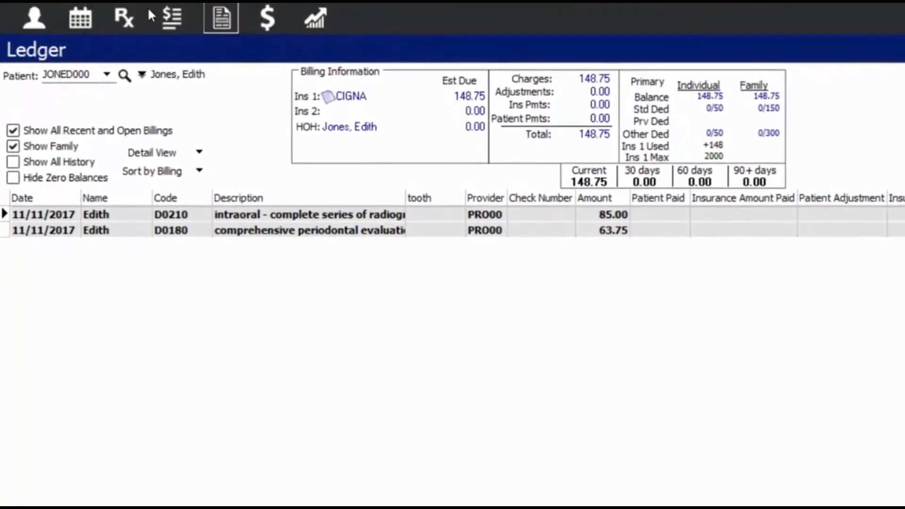
Print insurance claim 37 from the Claim List and select the new claim-printed ledger entry.
click(221, 18)
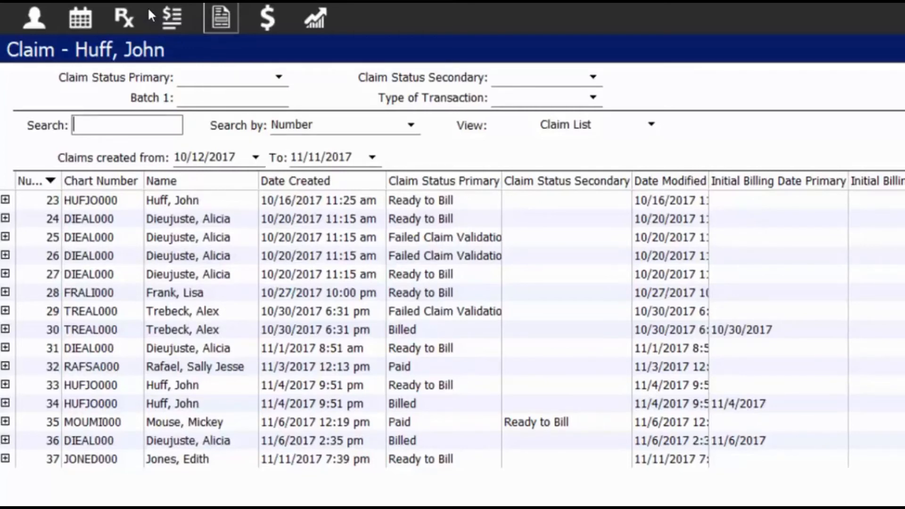
click(94, 460)
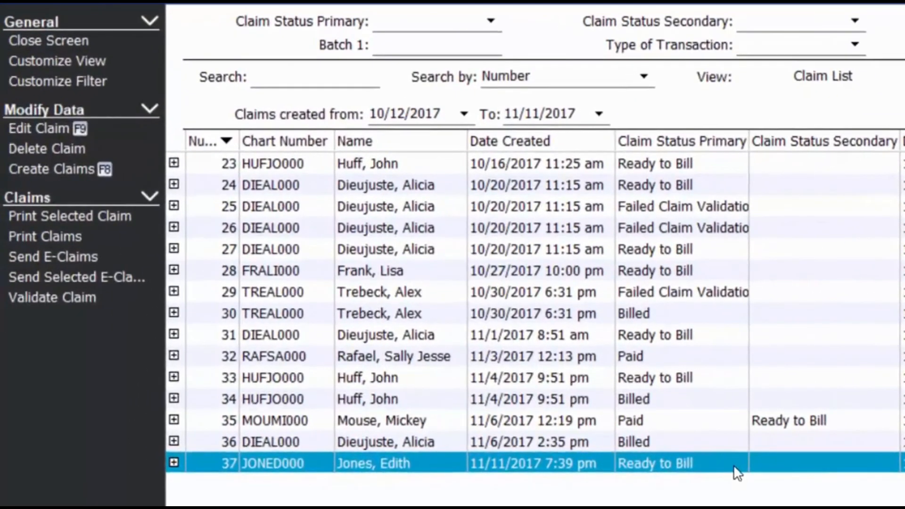
double_click(337, 354)
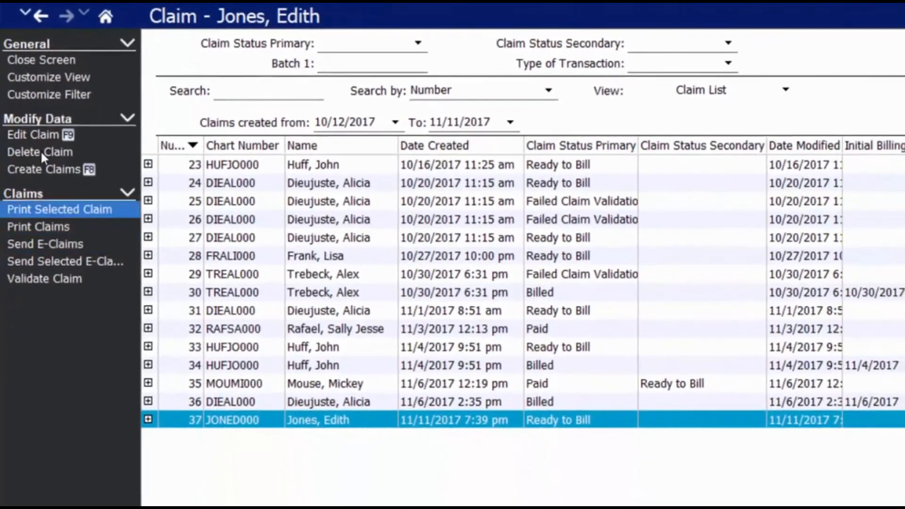
click(56, 250)
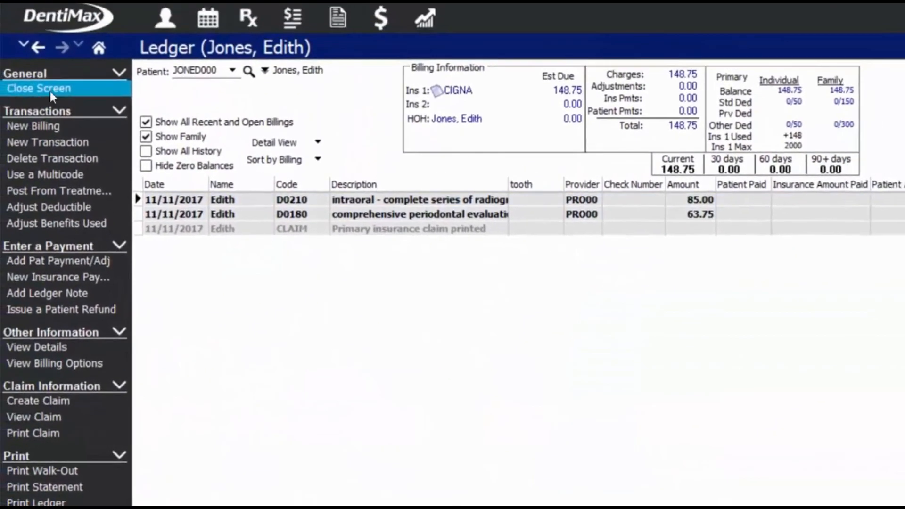
click(497, 183)
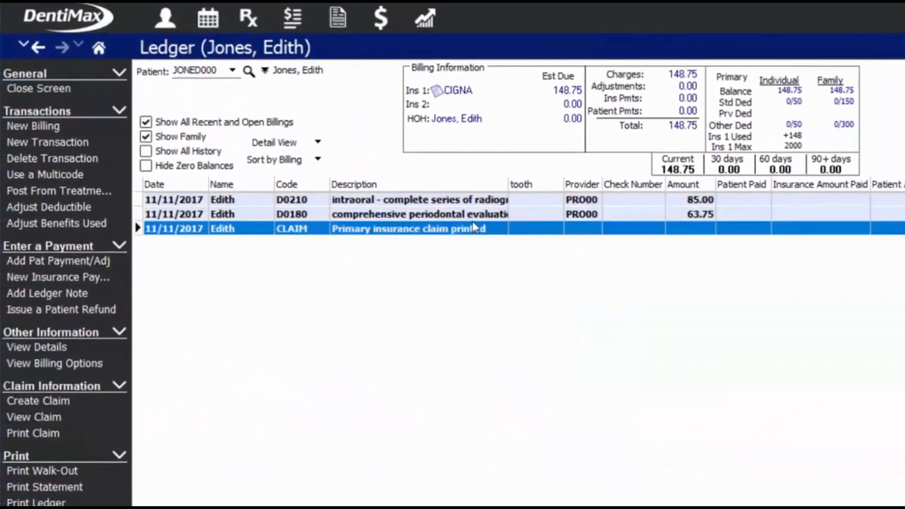
mouse_move(476, 230)
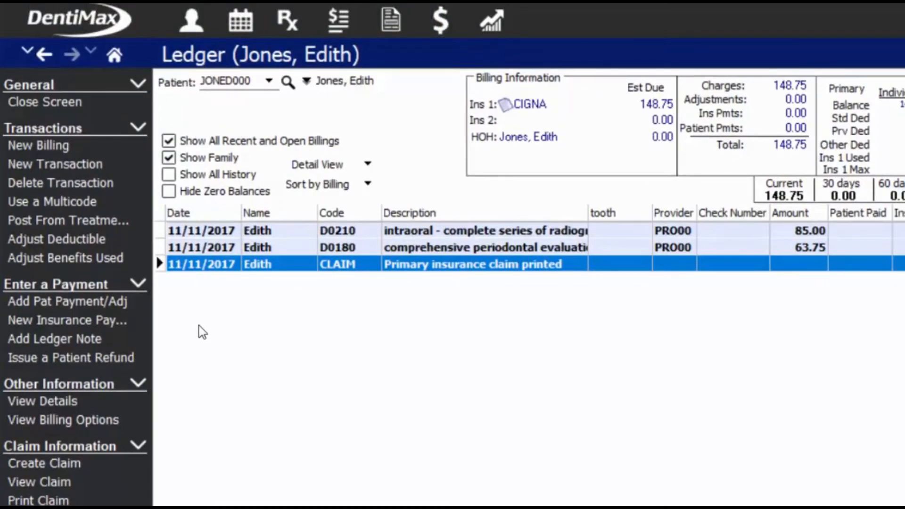
Start a new insurance payment with the check number and original amount 130, then distribute it.
click(104, 328)
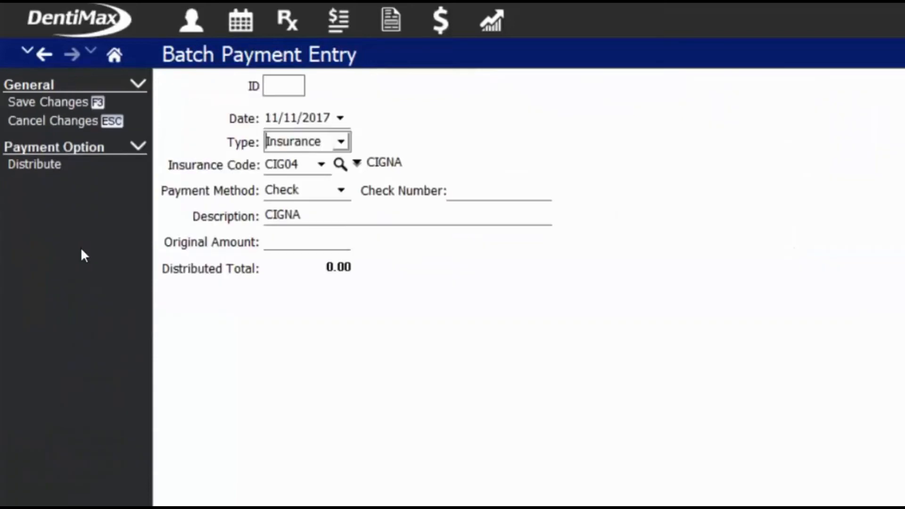
click(469, 188)
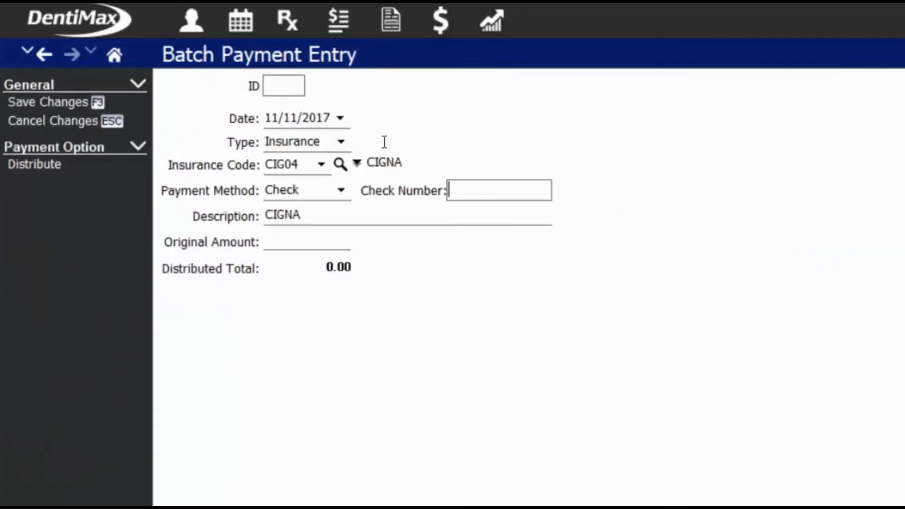
text(45646)
key(Tab)
key(Tab)
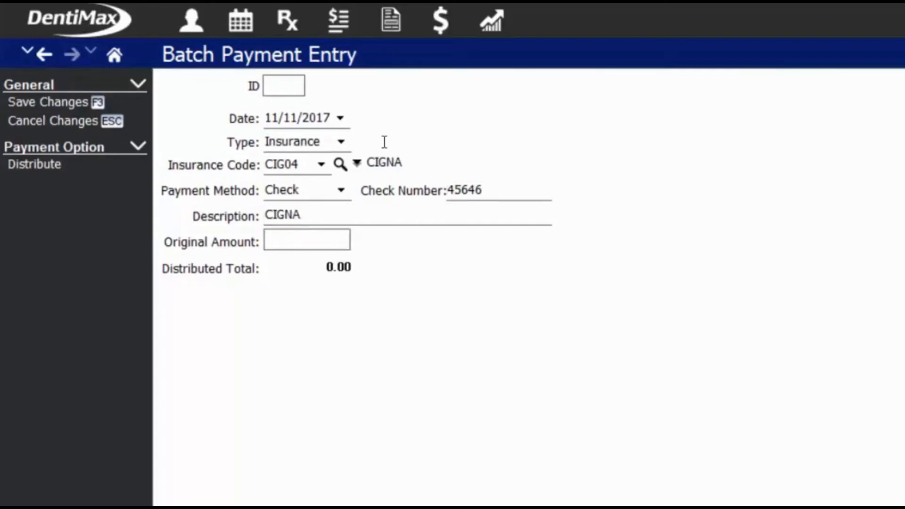
text(130)
click(109, 166)
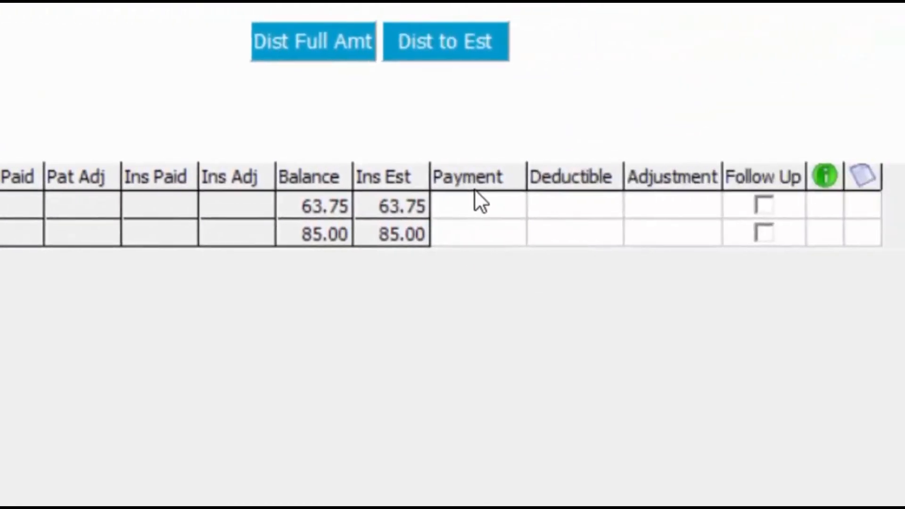
Enter a 60.00 payment on the first charge and 70.00 on the second.
click(475, 203)
click(468, 229)
click(554, 205)
click(663, 205)
click(447, 206)
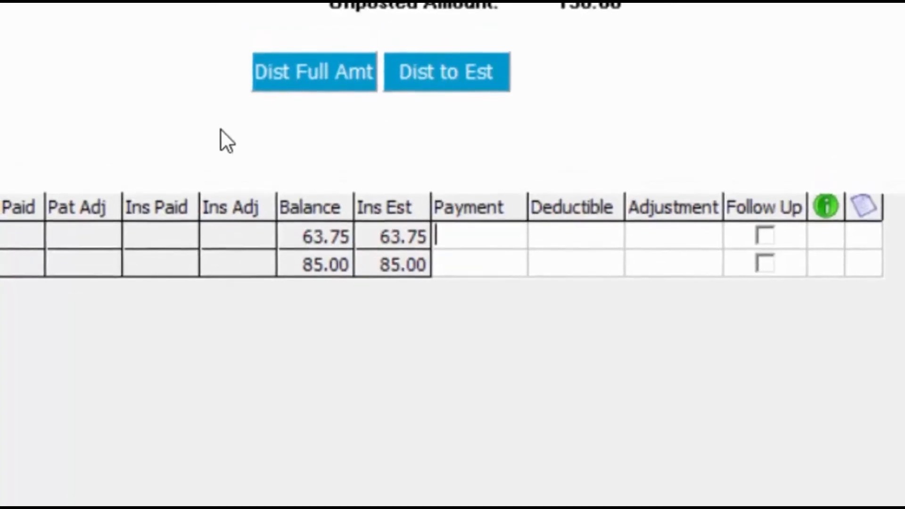
text(60)
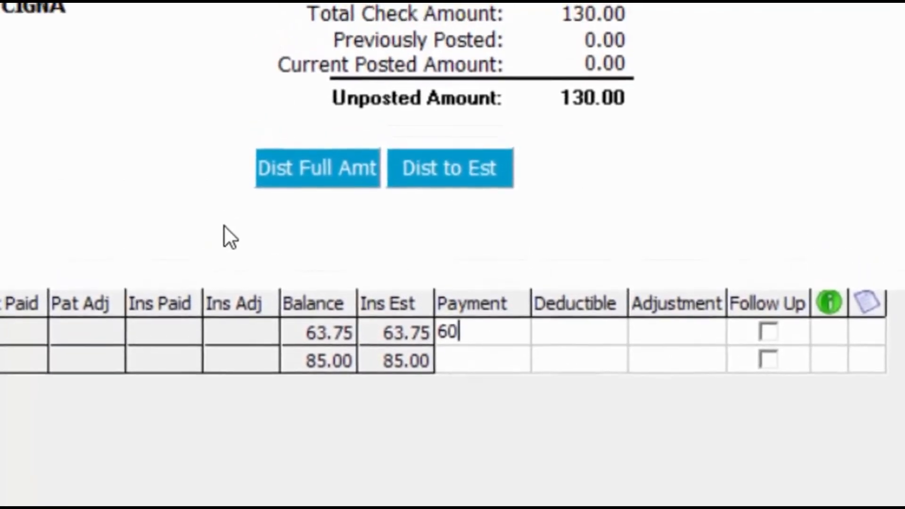
text(.00)
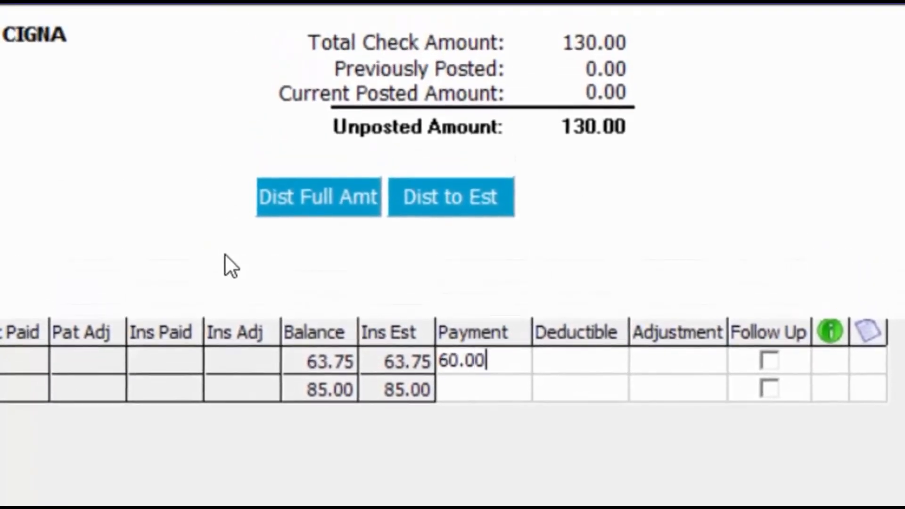
key(Return)
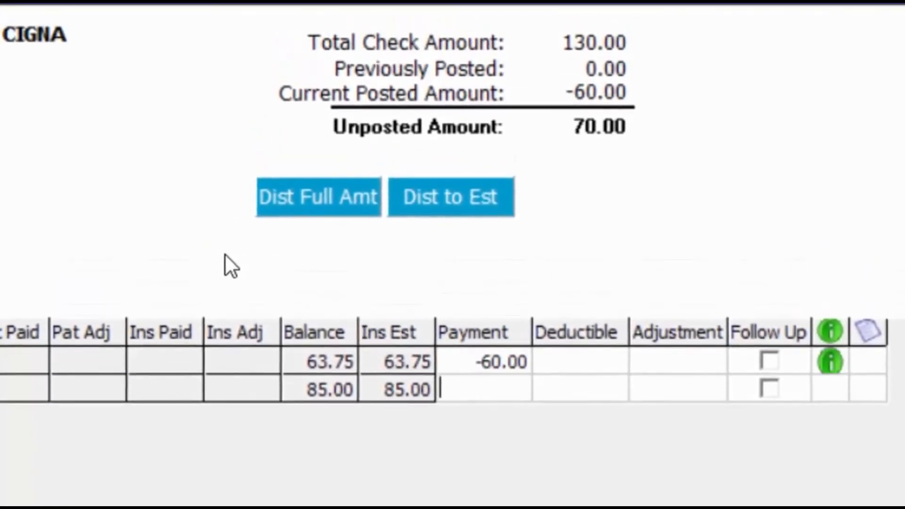
text(70)
key(Tab)
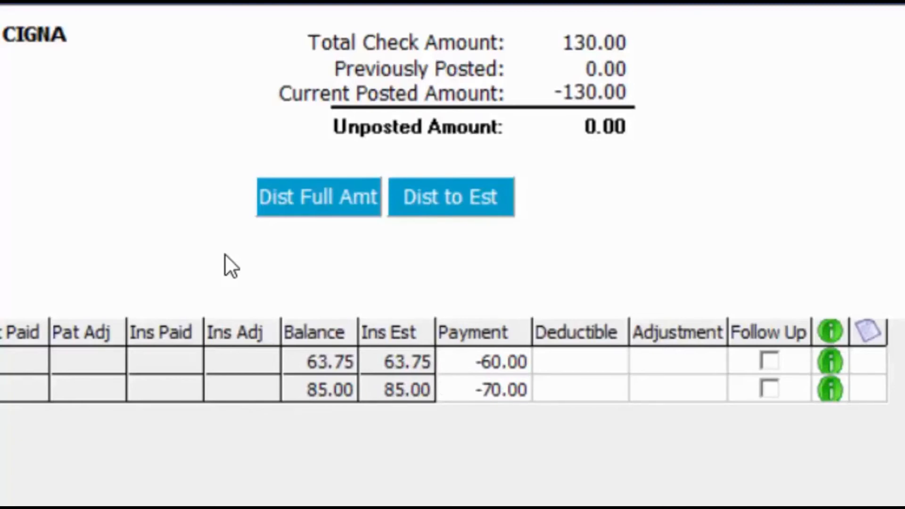
Toggle the first charge's follow-up flag on and off, then review its -60.00 payment information.
click(771, 363)
click(771, 363)
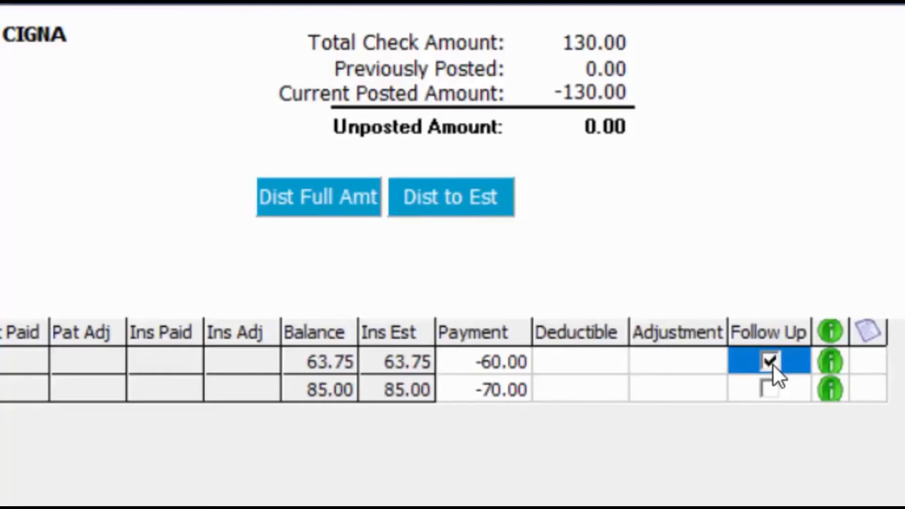
click(773, 364)
click(488, 365)
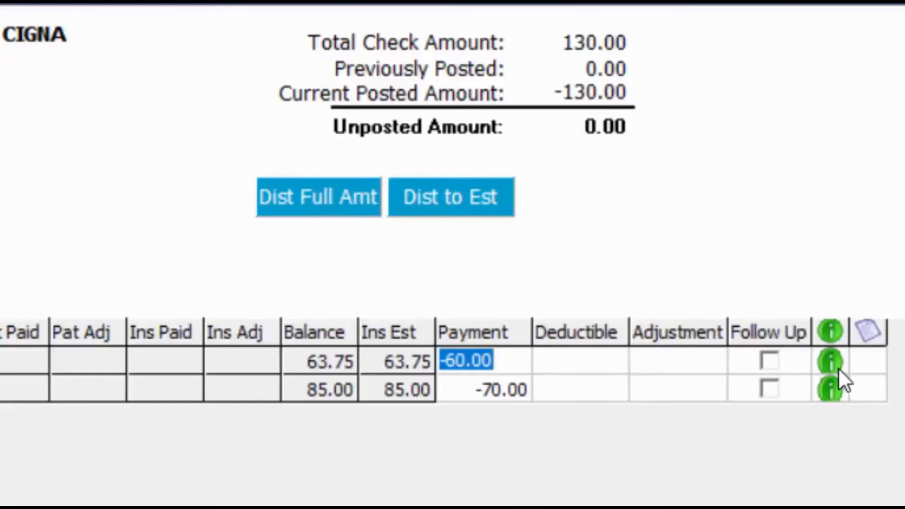
click(828, 360)
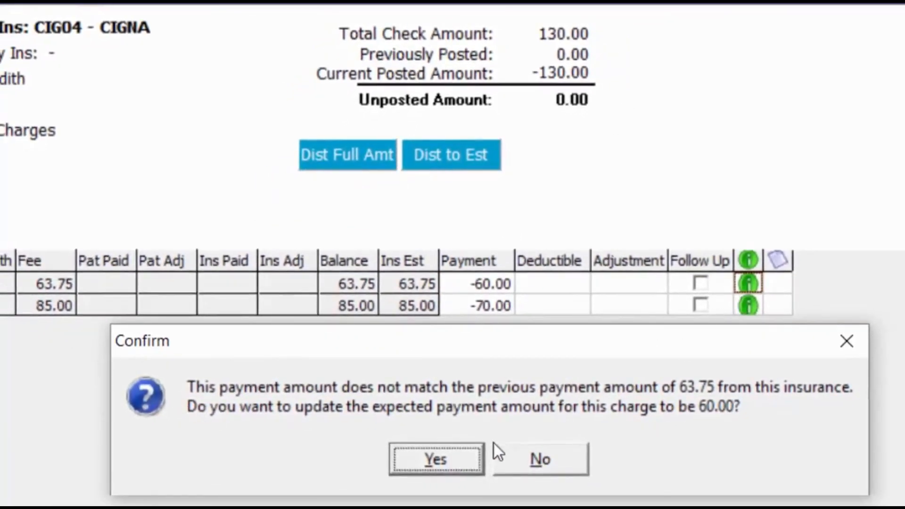
Update the expected payment to 60.00 and start a billing note with code NOTE.
click(454, 460)
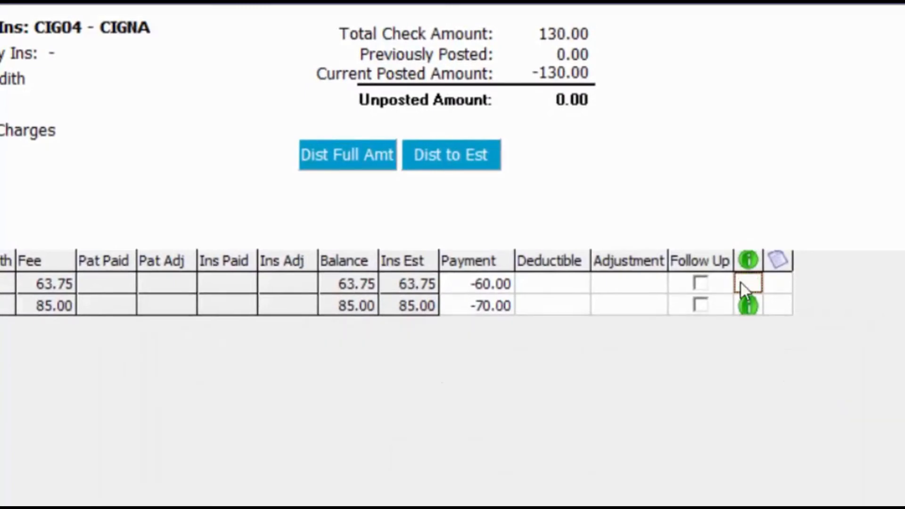
click(779, 283)
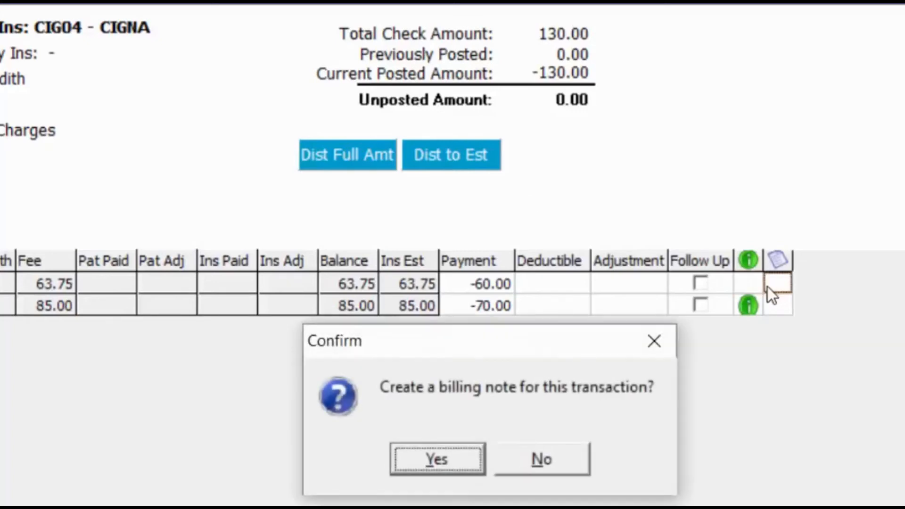
click(481, 446)
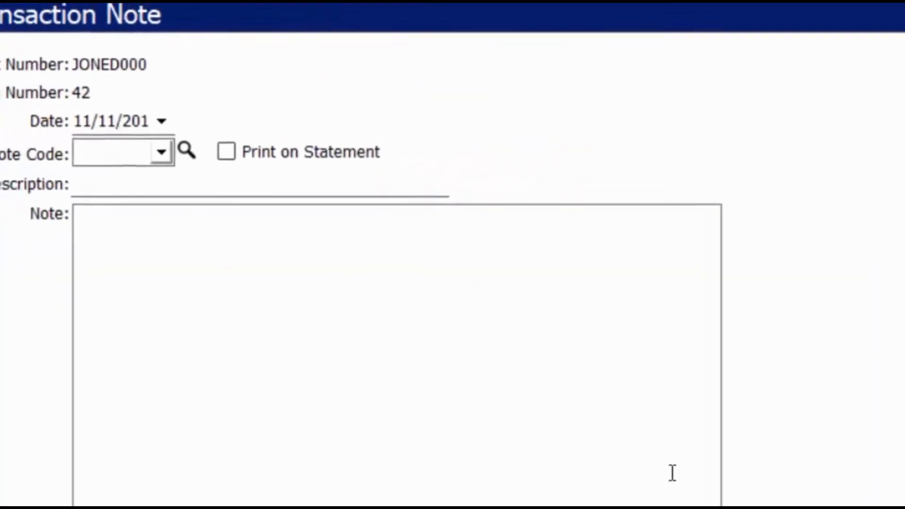
click(212, 159)
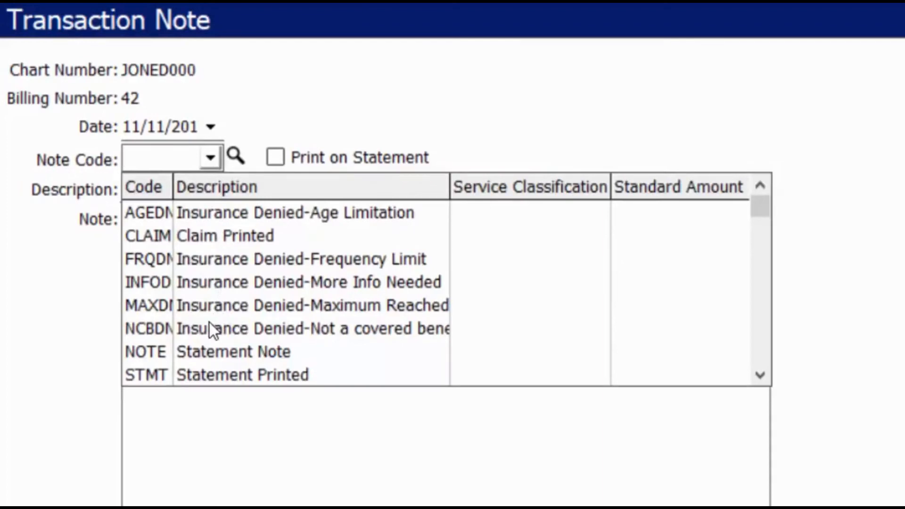
click(191, 352)
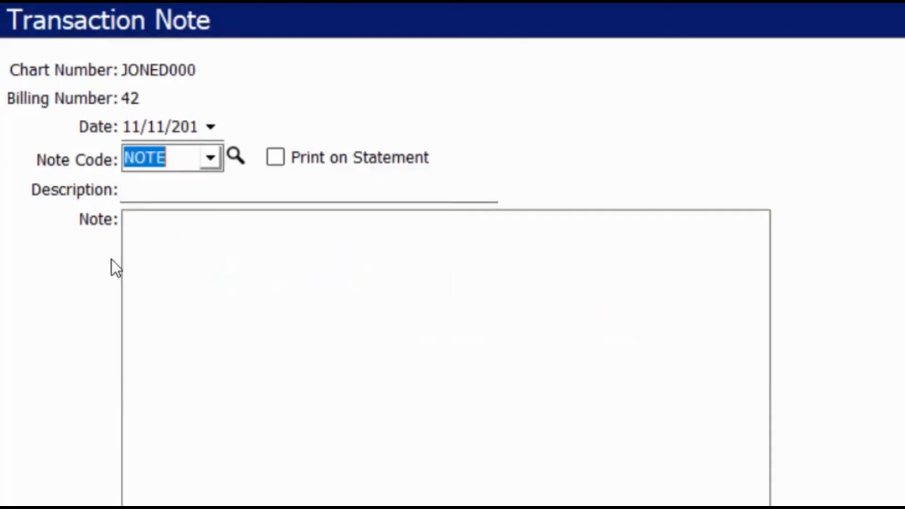
Describe the note as 'Patient portion is balance', print it on statements, and begin the call note.
drag(257, 193, 24, 120)
key(BackSpace)
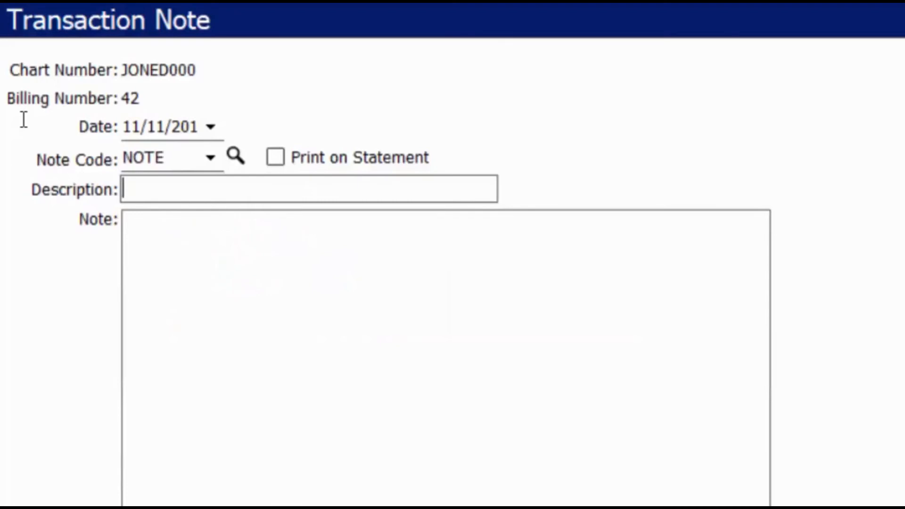
text(Patient portion is balance)
click(275, 157)
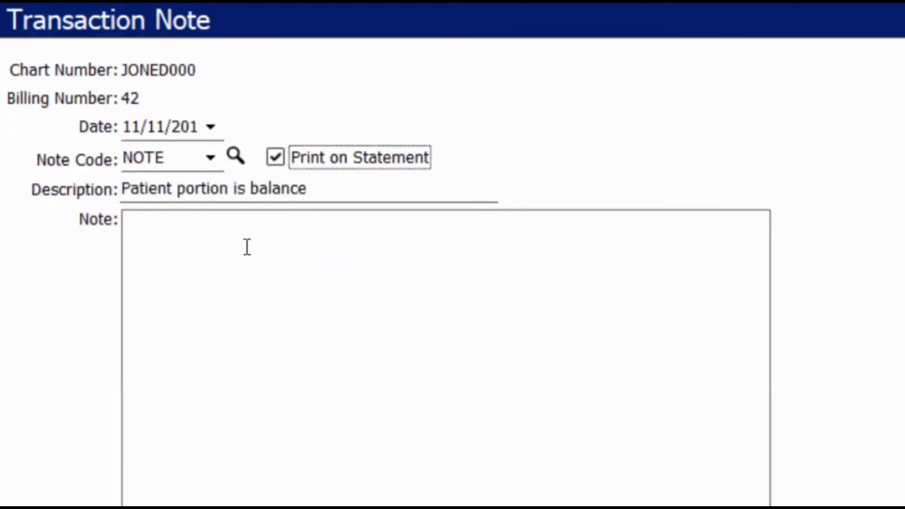
click(247, 247)
text(Cal)
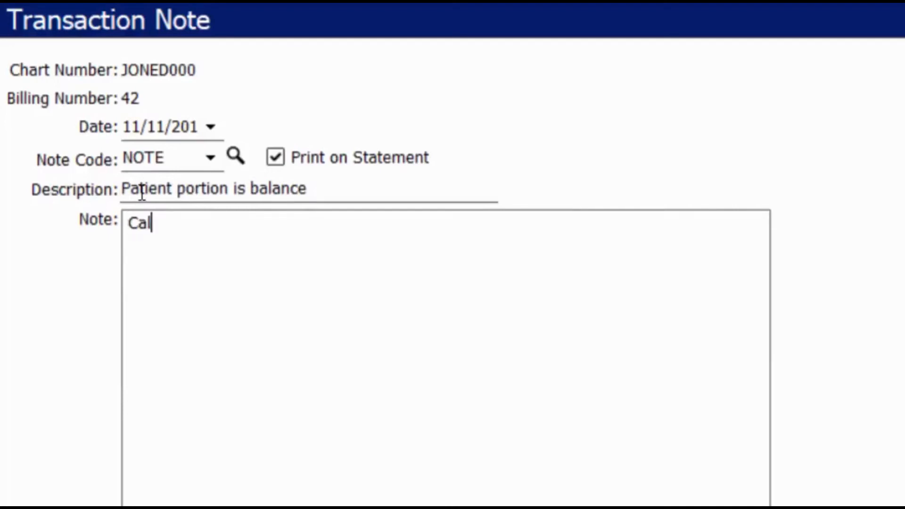
text(led & Spoke with Sally @ Cigna. We had the wrong value)
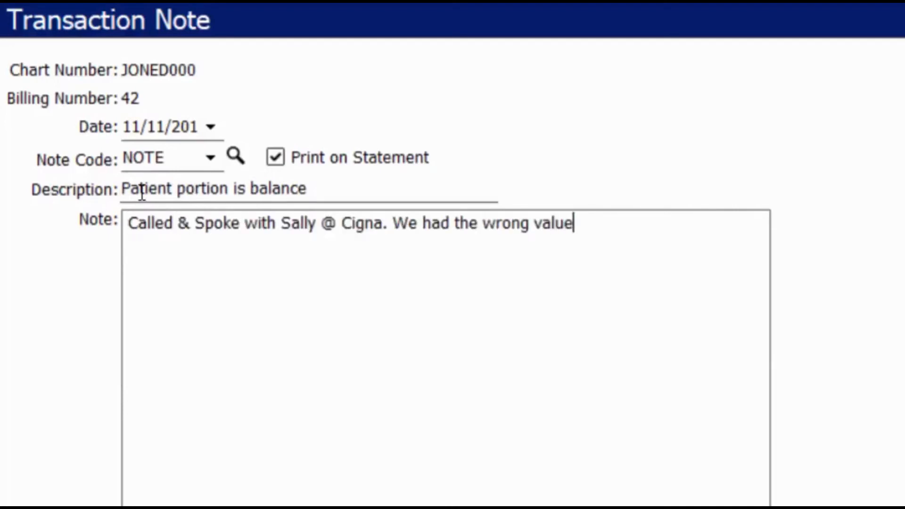
text( listed on this fee schedule for that co)
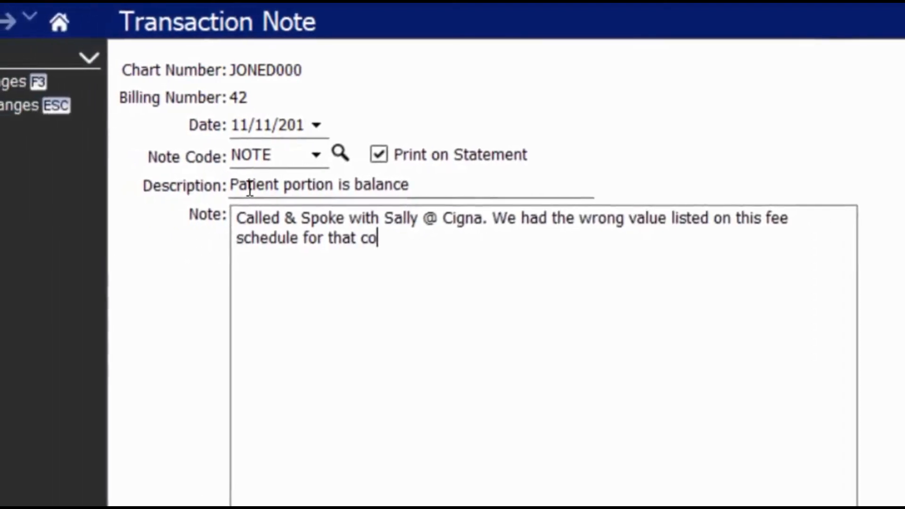
text(de. Updated/corrected.)
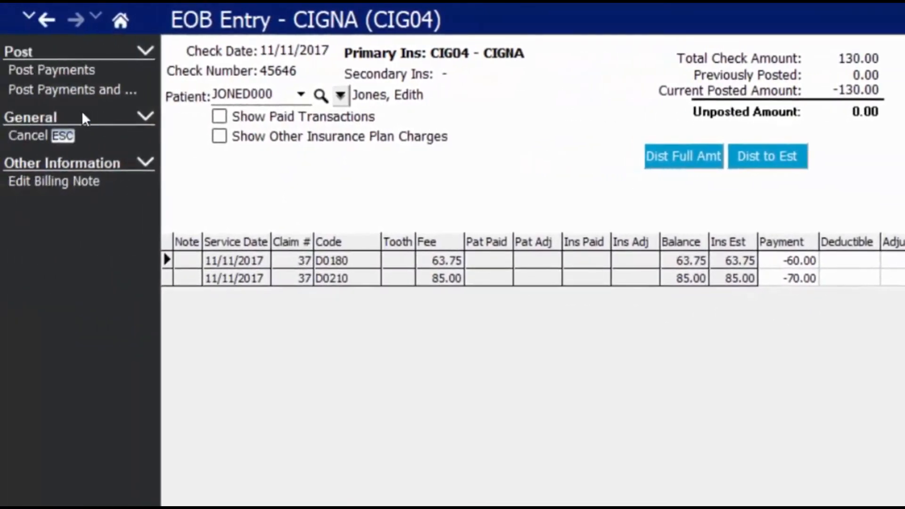
Post the CIGNA check payments, acknowledge the claim marked paid, and close Batch Payment Entry.
click(50, 92)
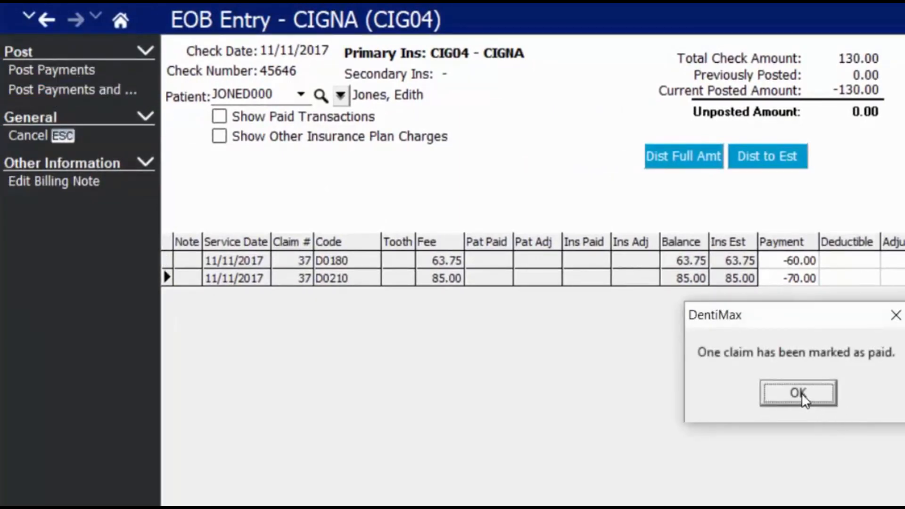
click(800, 393)
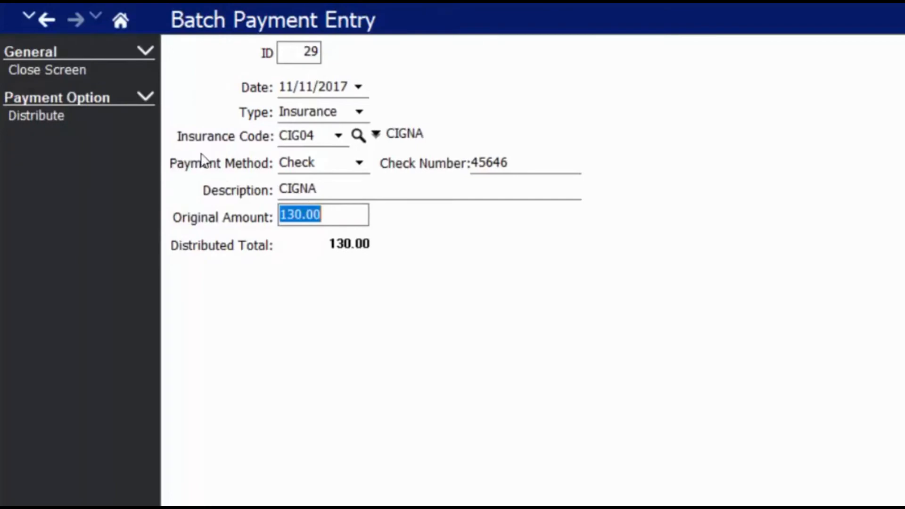
click(74, 74)
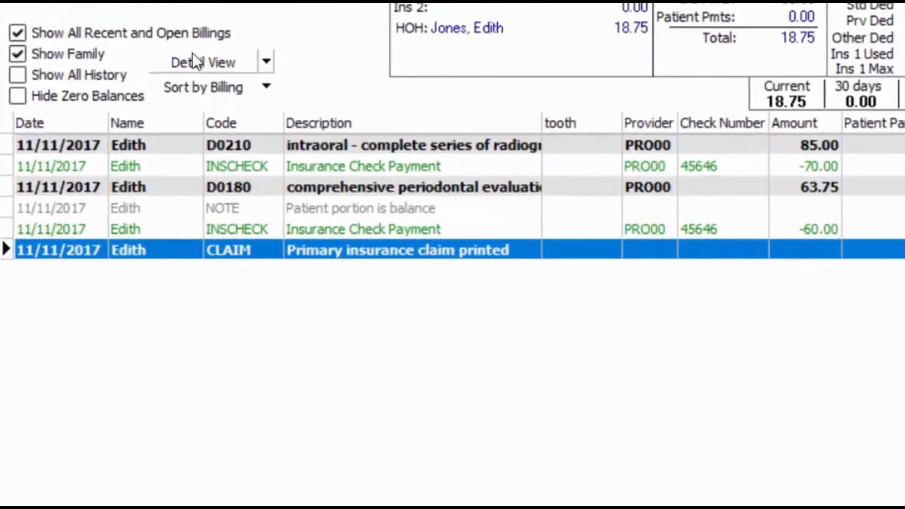
click(203, 62)
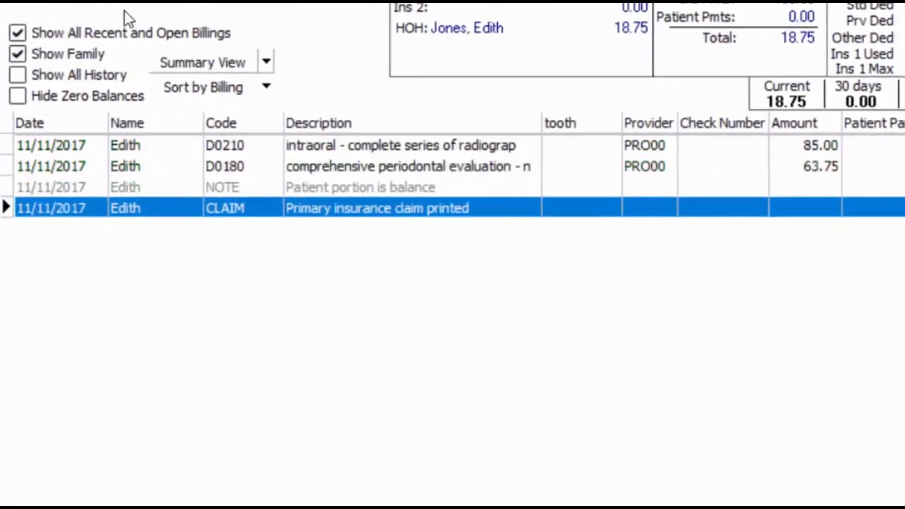
click(409, 146)
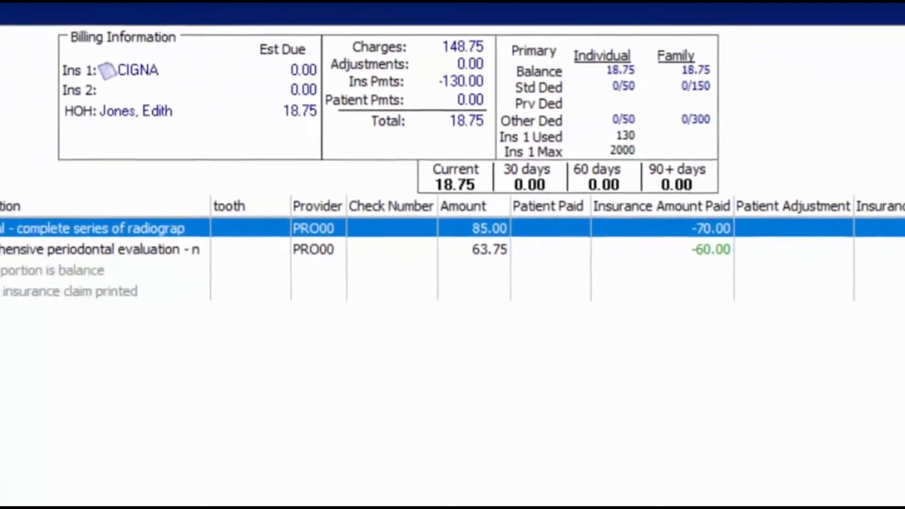
click(167, 156)
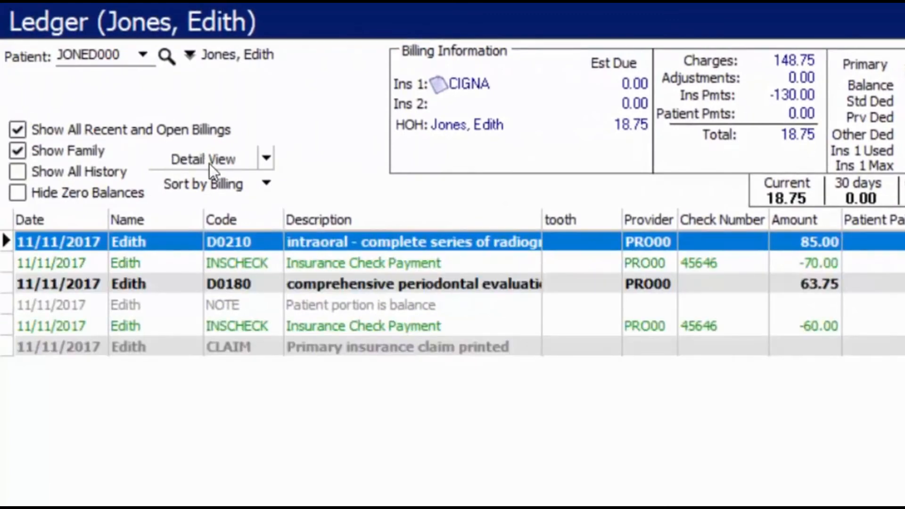
click(187, 260)
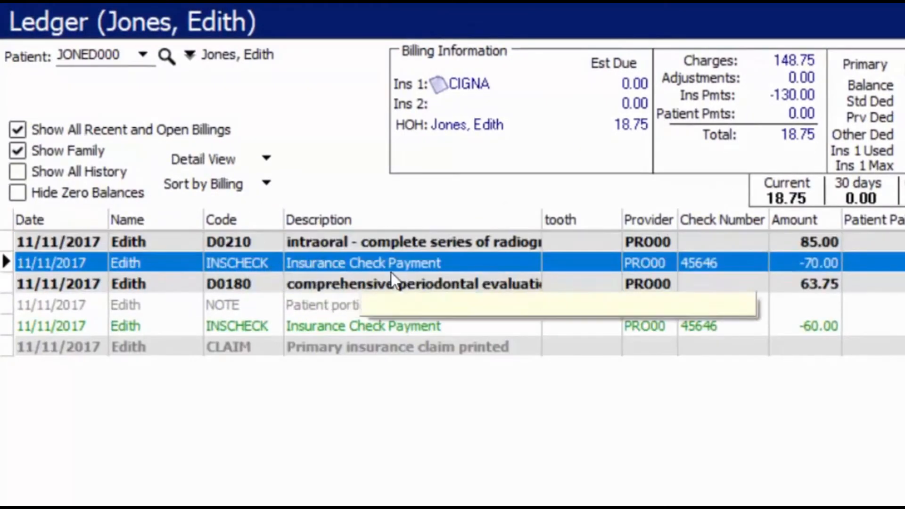
mouse_move(412, 272)
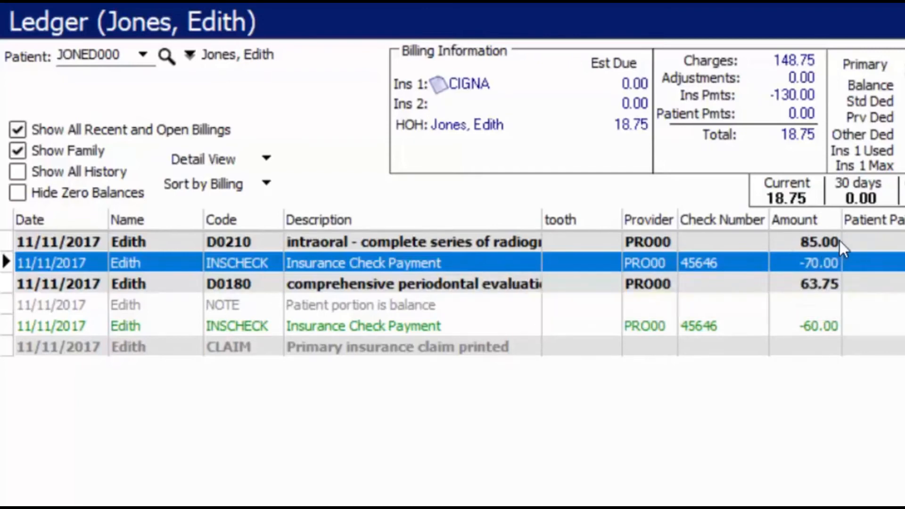
mouse_move(820, 259)
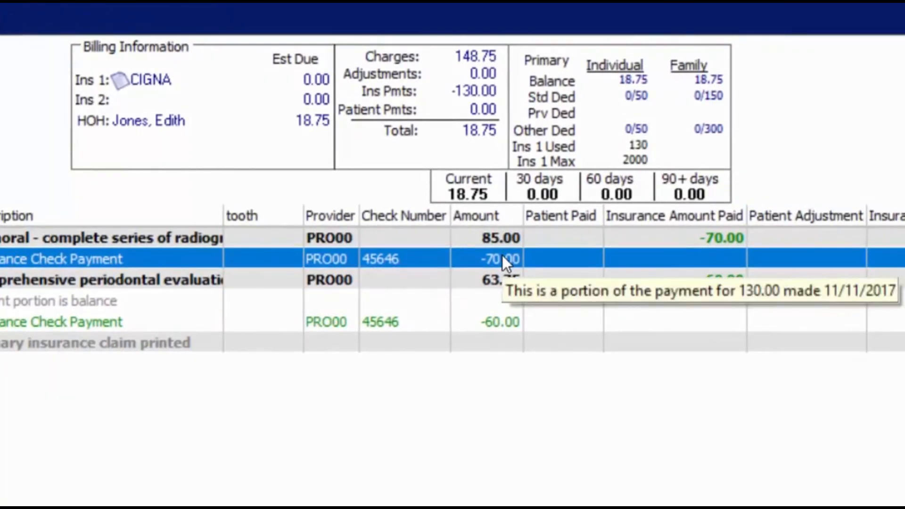
click(496, 323)
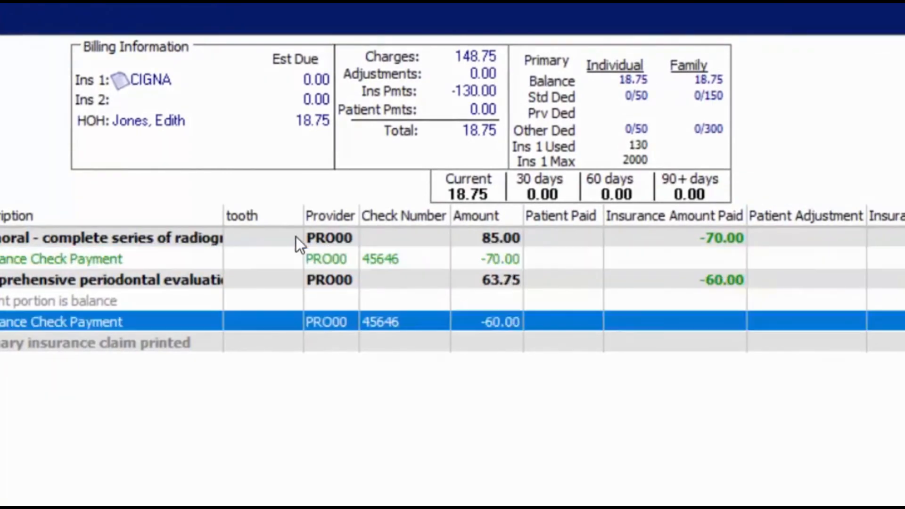
mouse_move(504, 319)
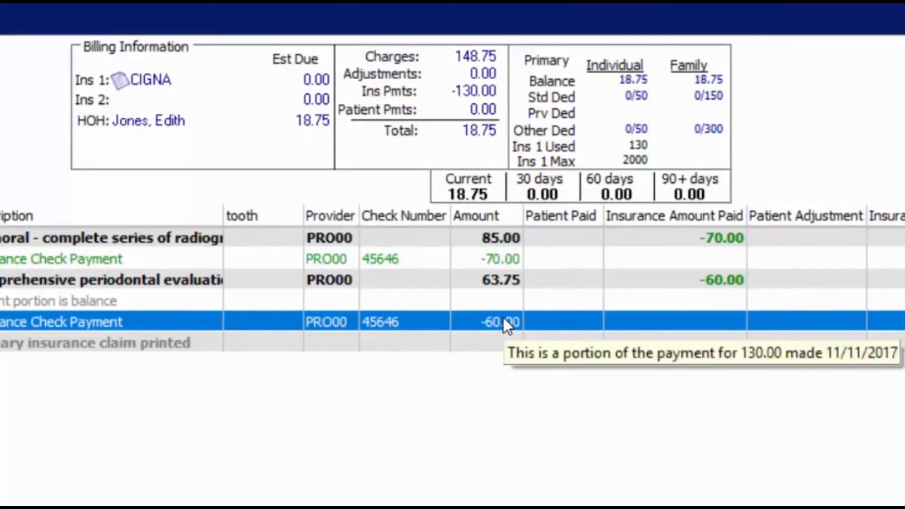
click(53, 301)
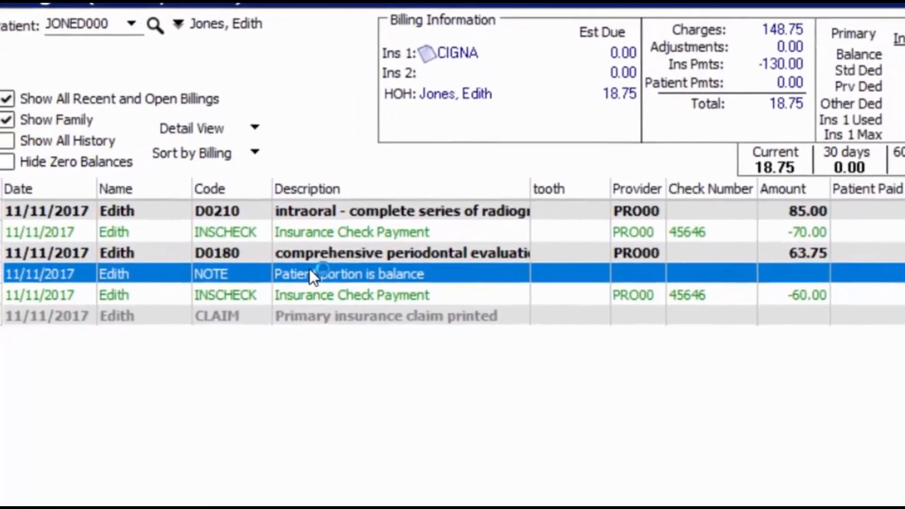
click(431, 249)
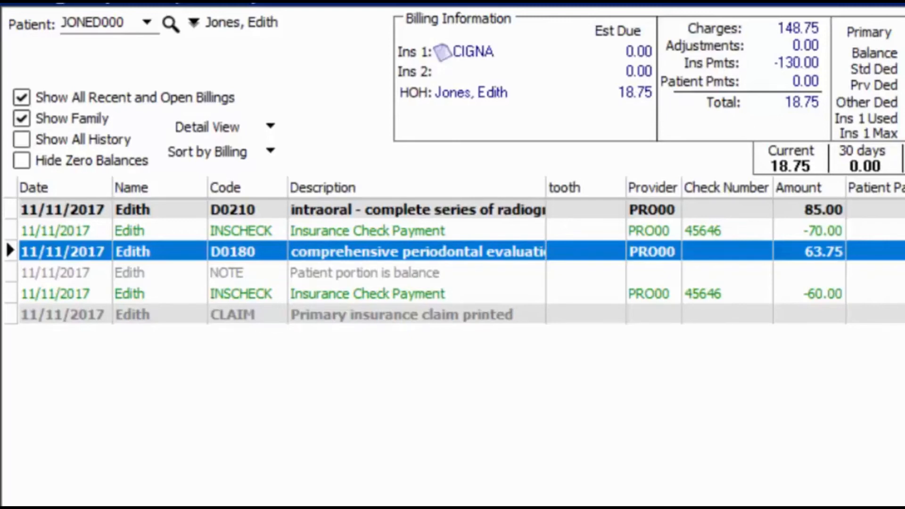
click(886, 209)
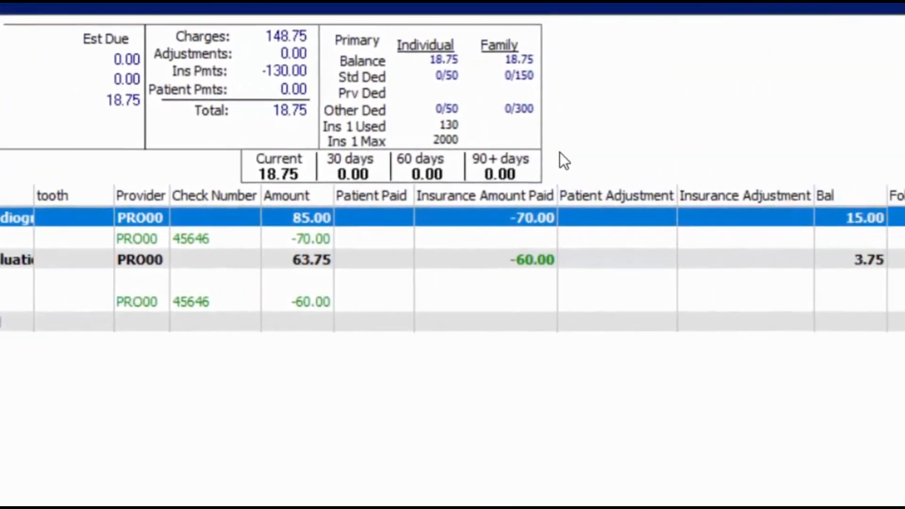
click(868, 260)
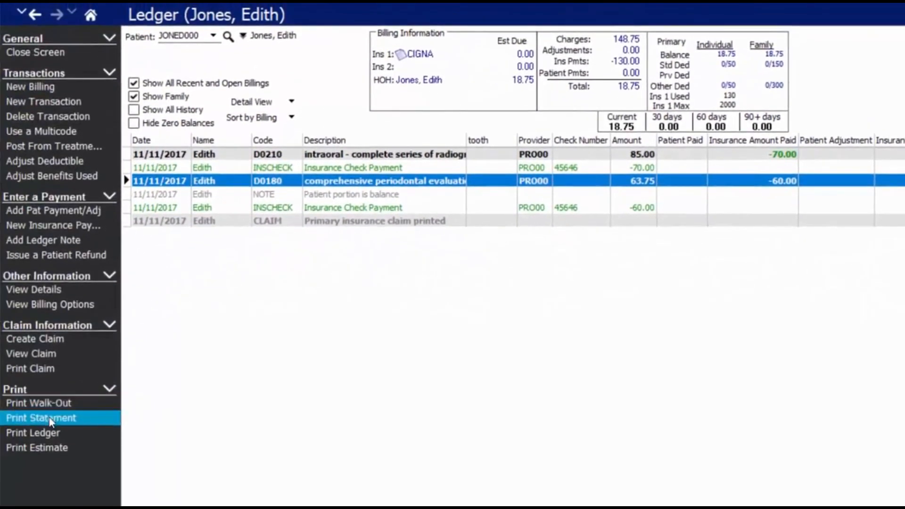
Print-preview the patient's statement in the Standard Statement CC format, accepting the report criteria.
click(51, 420)
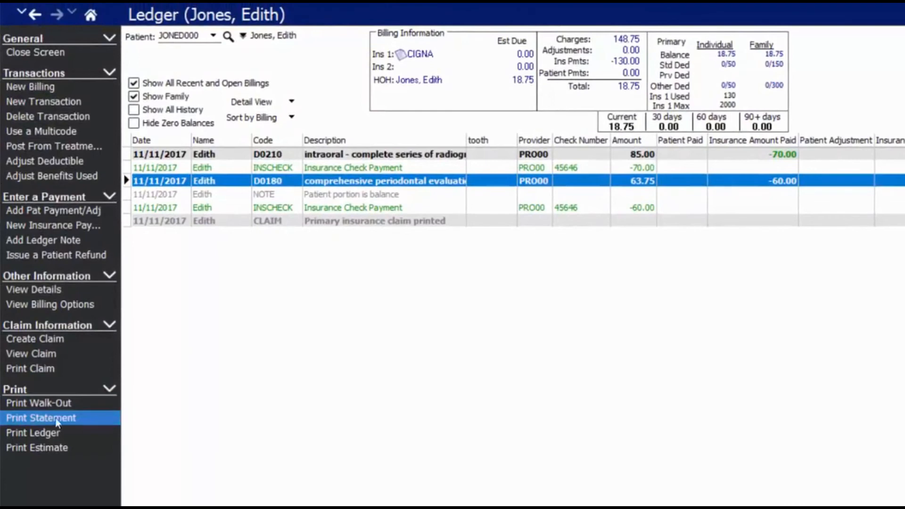
click(726, 271)
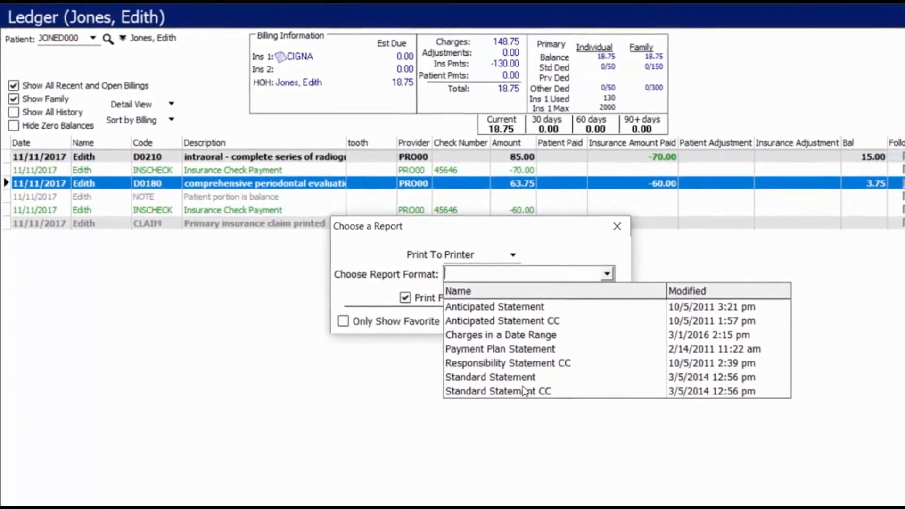
click(579, 390)
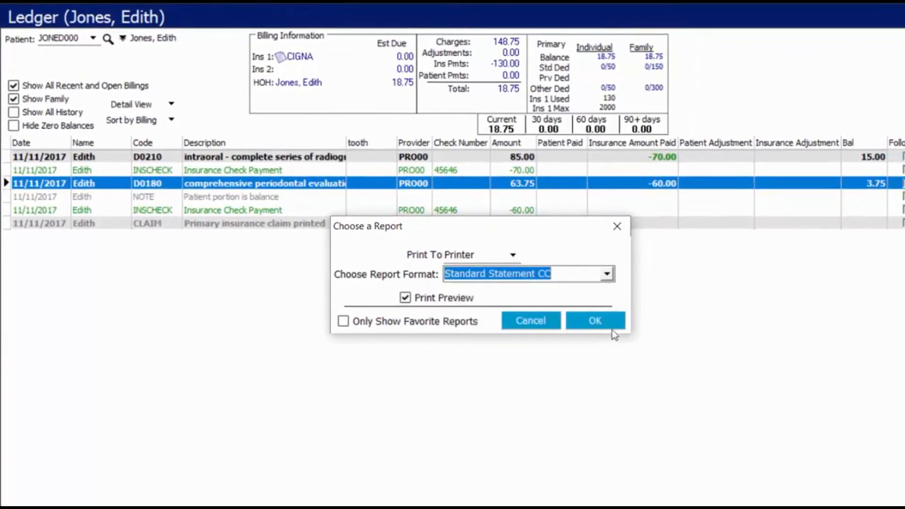
click(600, 324)
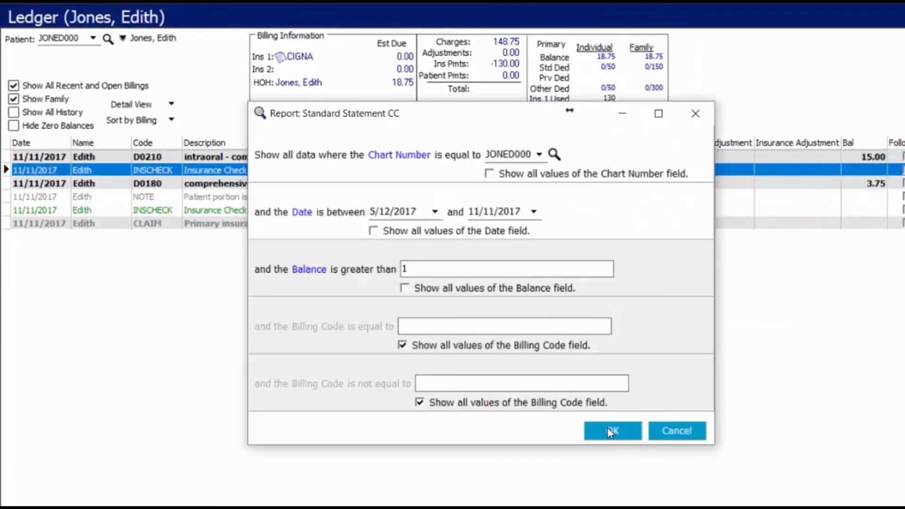
click(608, 430)
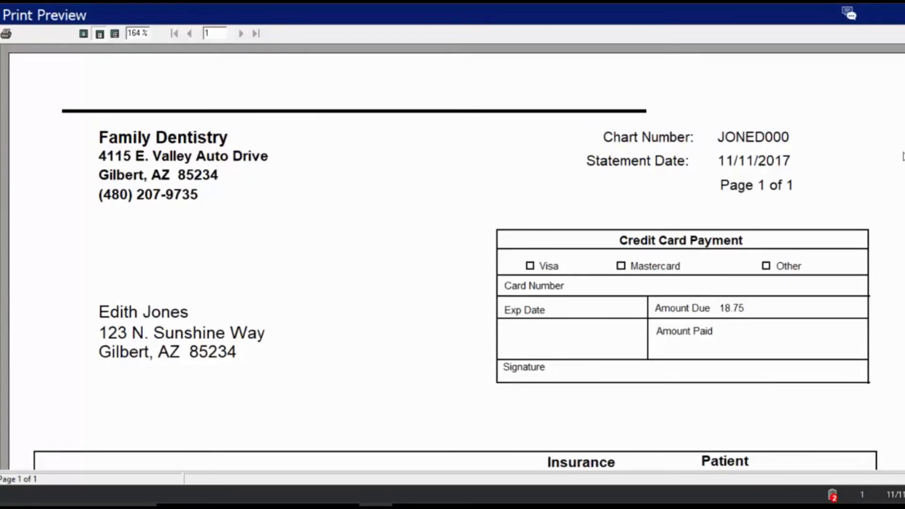
Scroll the statement preview down to the 18.75 balance due, then close it.
scroll(452, 259, down, 3)
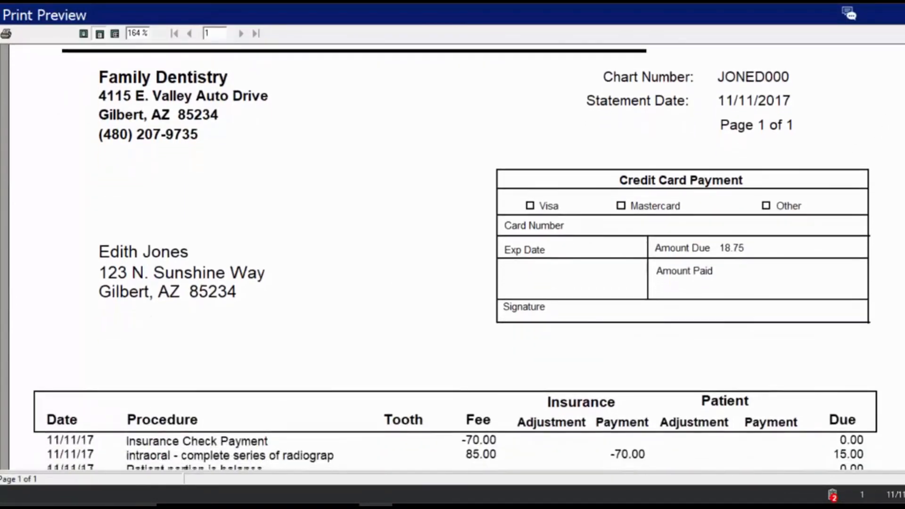
scroll(452, 260, down, 3)
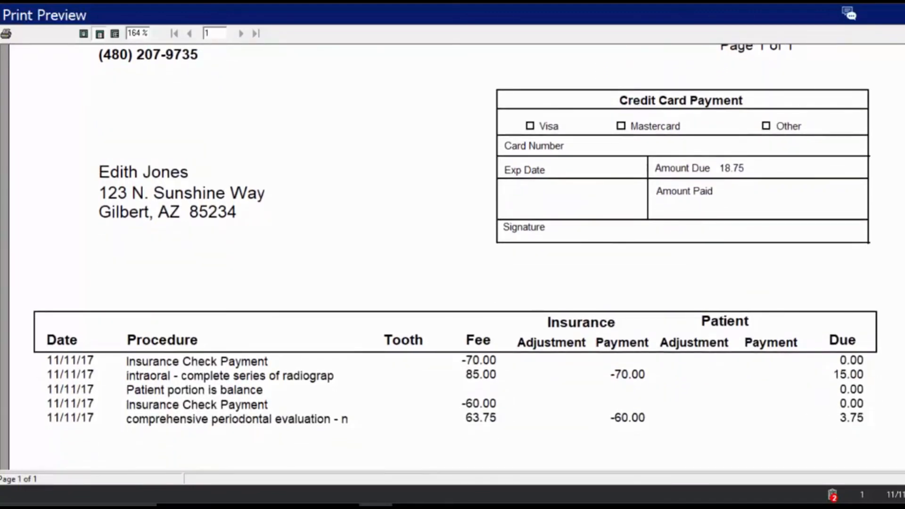
scroll(452, 259, down, 1)
scroll(453, 259, down, 5)
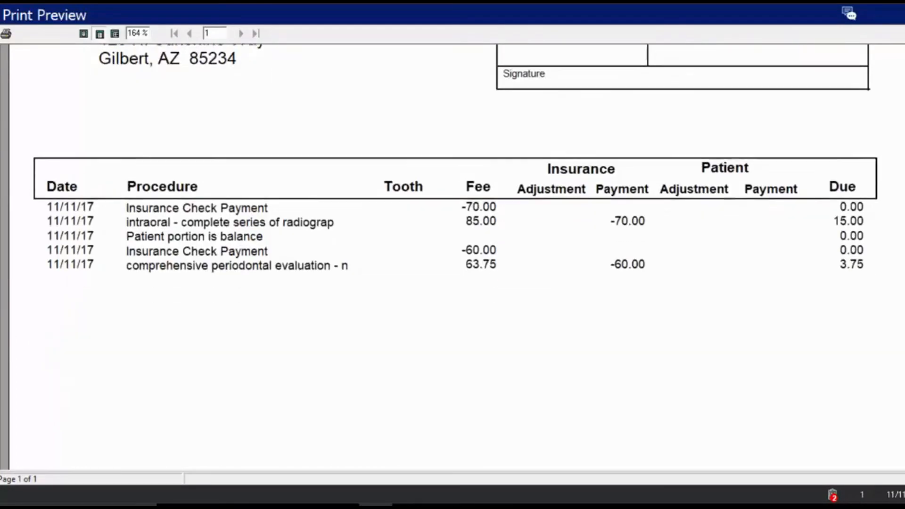
scroll(721, 244, down, 2)
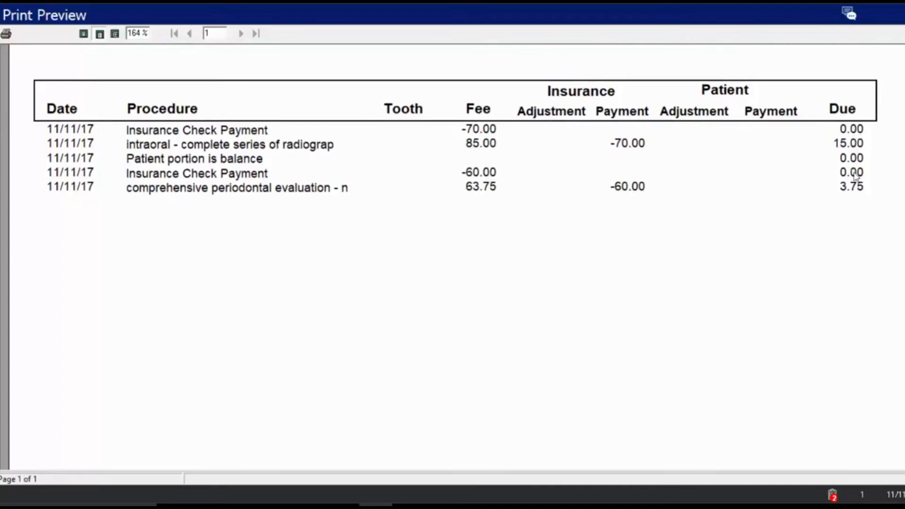
scroll(717, 152, down, 10)
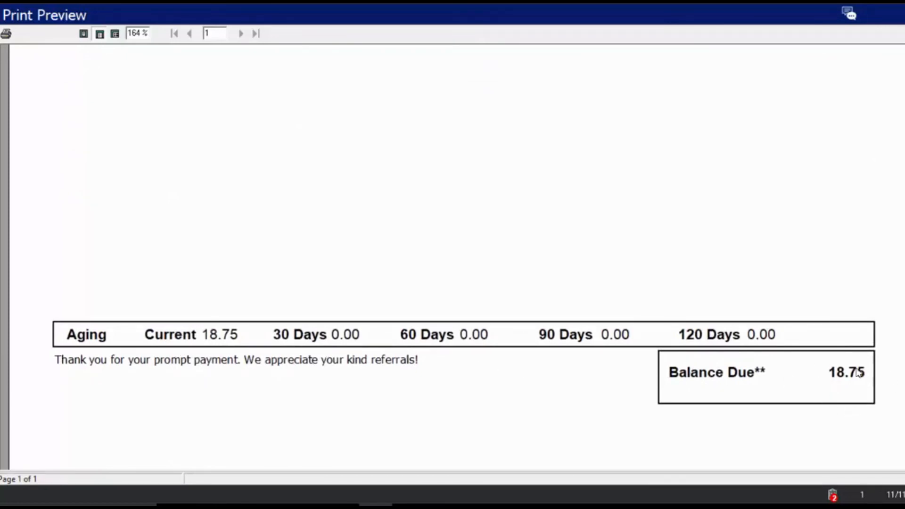
click(2, 15)
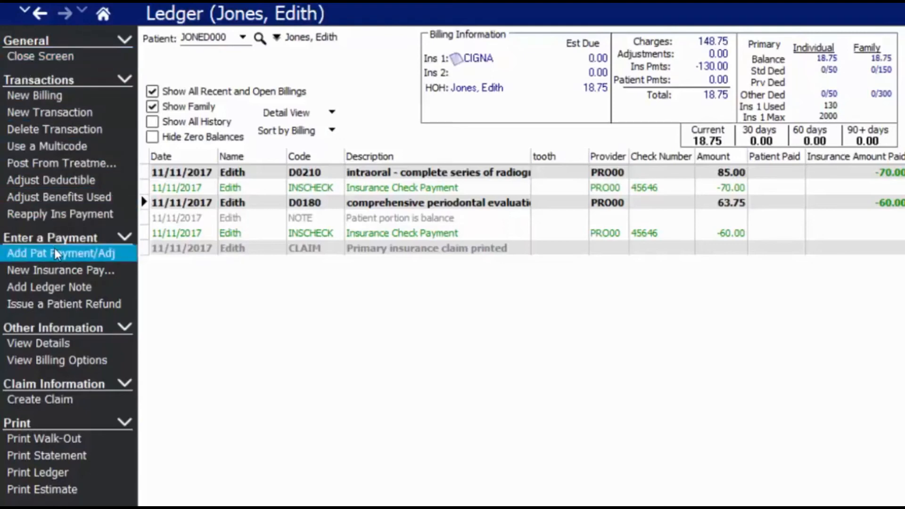
Enter a 15.00 patient Mastercard (PATMC) payment applied to the first charge.
click(97, 263)
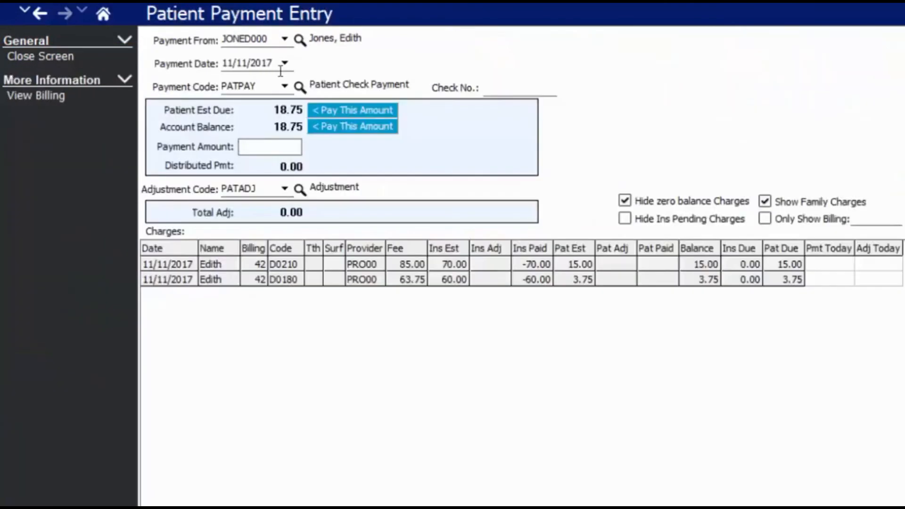
click(284, 86)
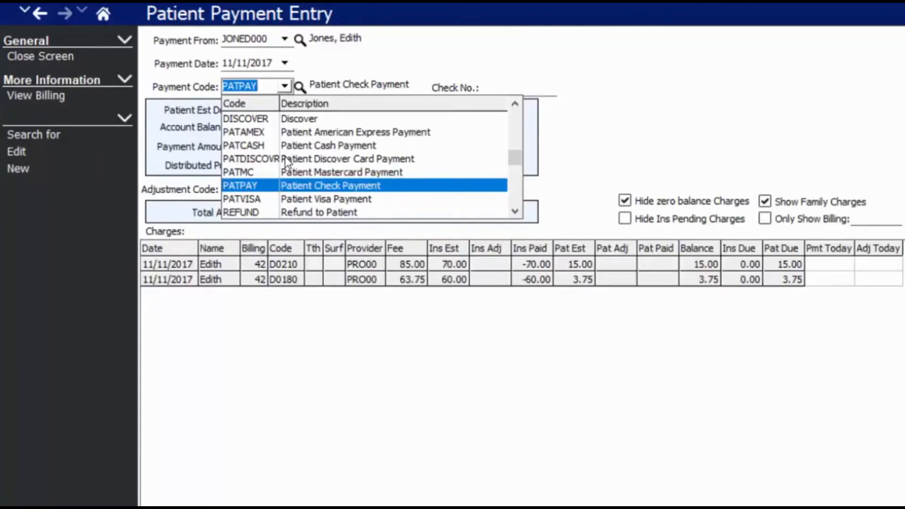
click(286, 172)
text(15)
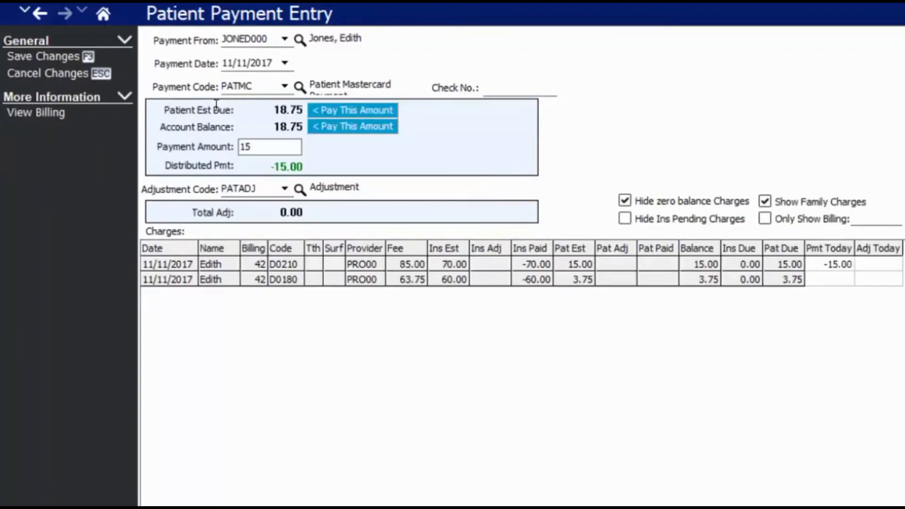
click(844, 267)
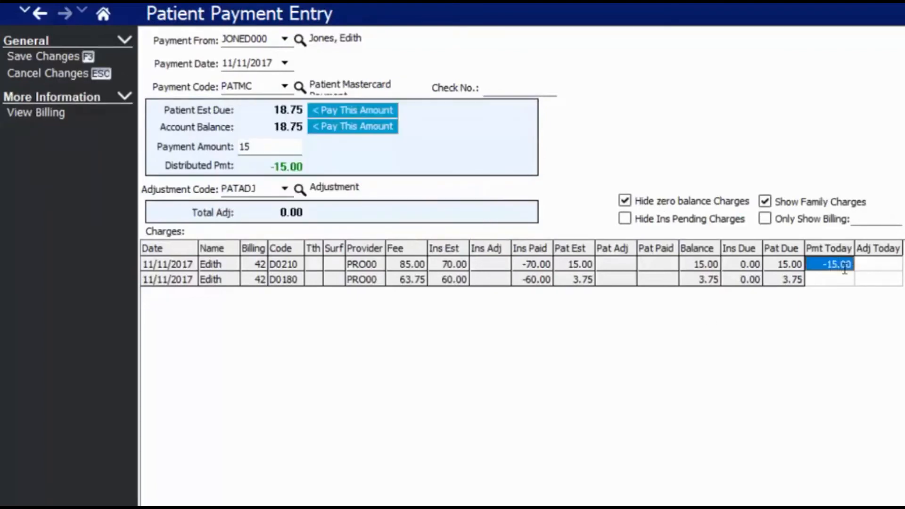
Add a 3.75 Professional Courtesy (PROCOURT) adjustment to the second charge.
click(819, 283)
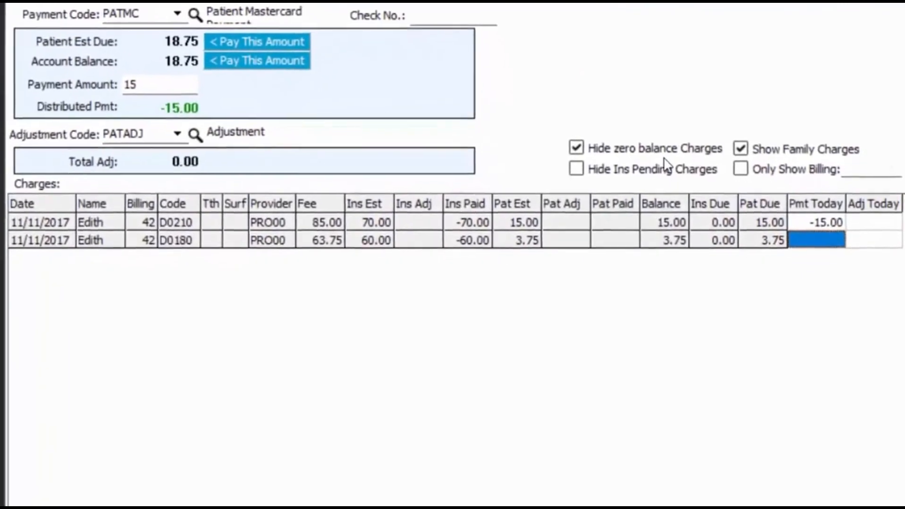
click(873, 239)
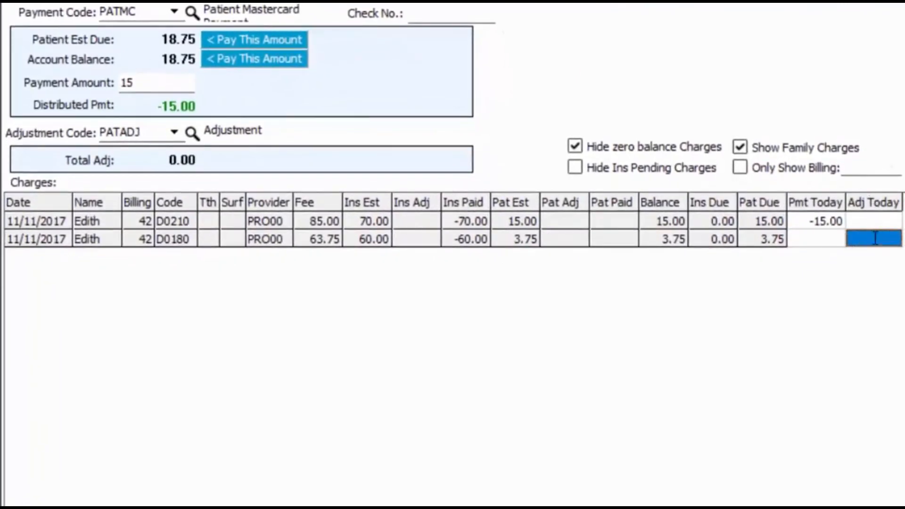
text(3.7)
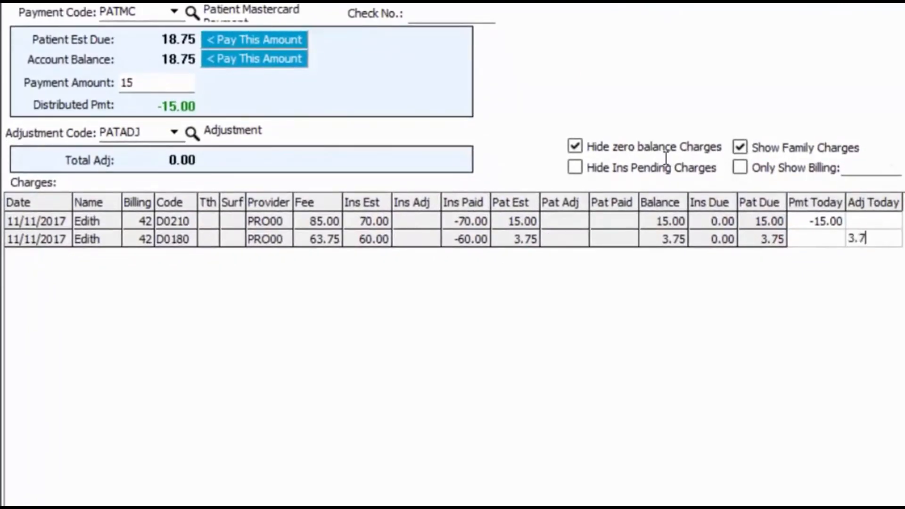
text(5)
click(135, 133)
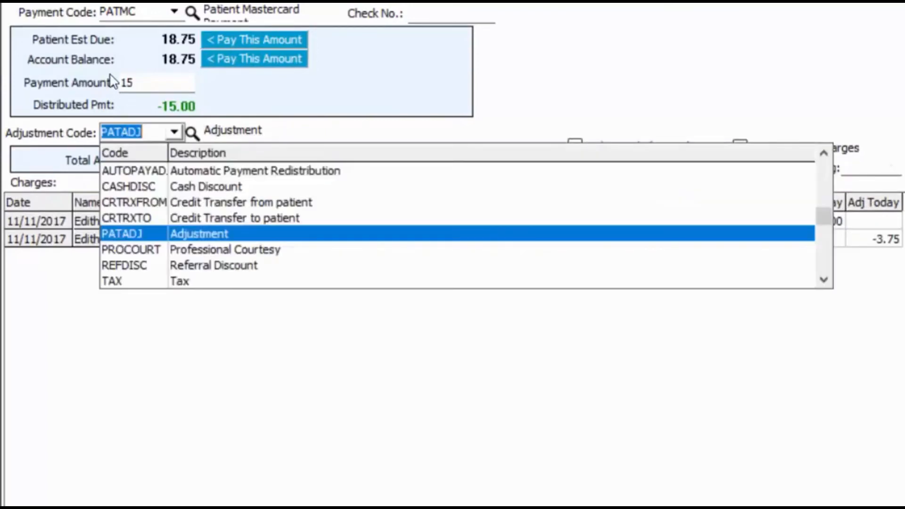
click(197, 252)
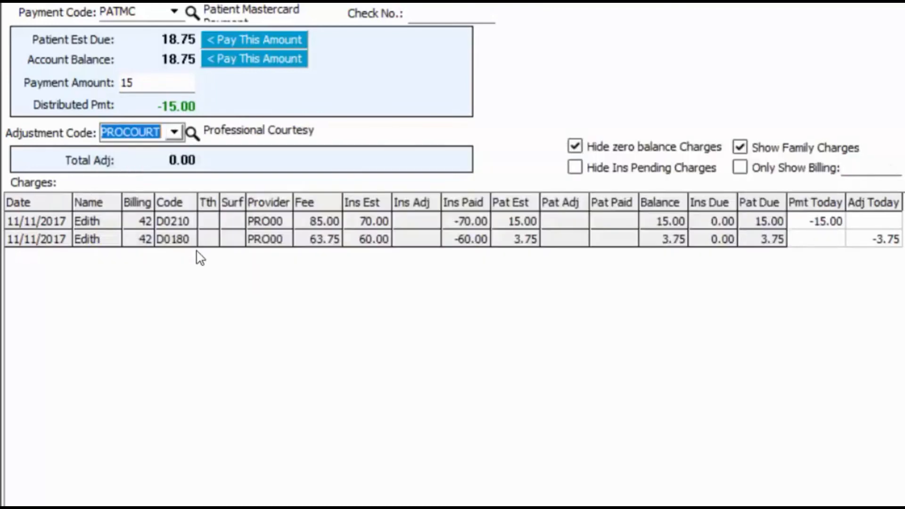
click(875, 239)
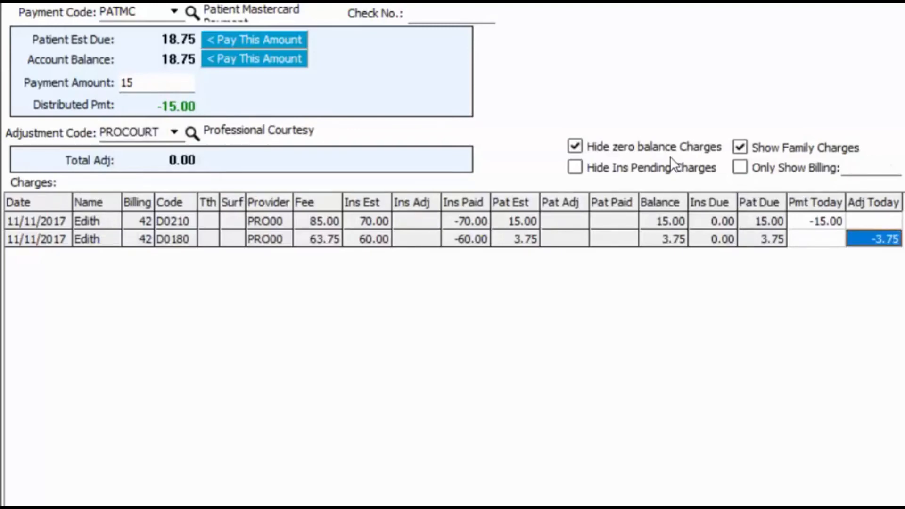
click(867, 220)
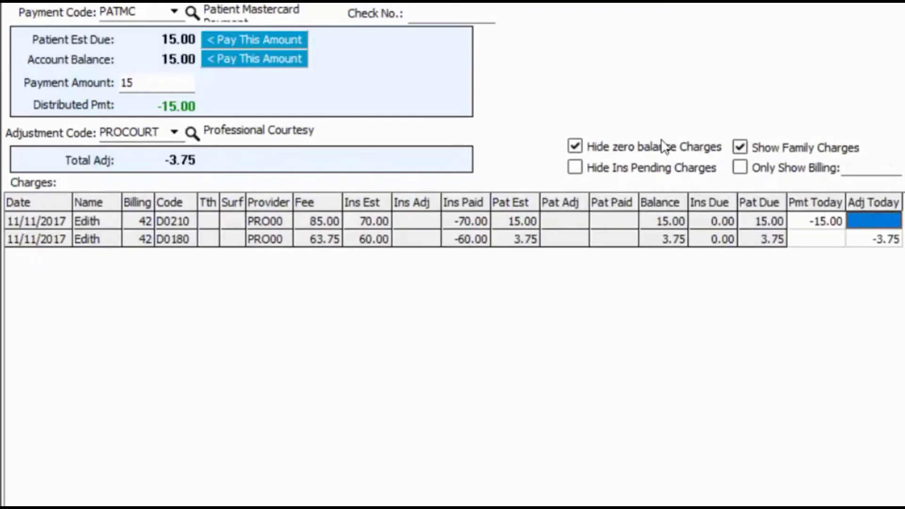
Open and cancel the Discount dialog, then save the PATMC 15.00 payment and PROCOURT 3.75 adjustment.
right_click(869, 221)
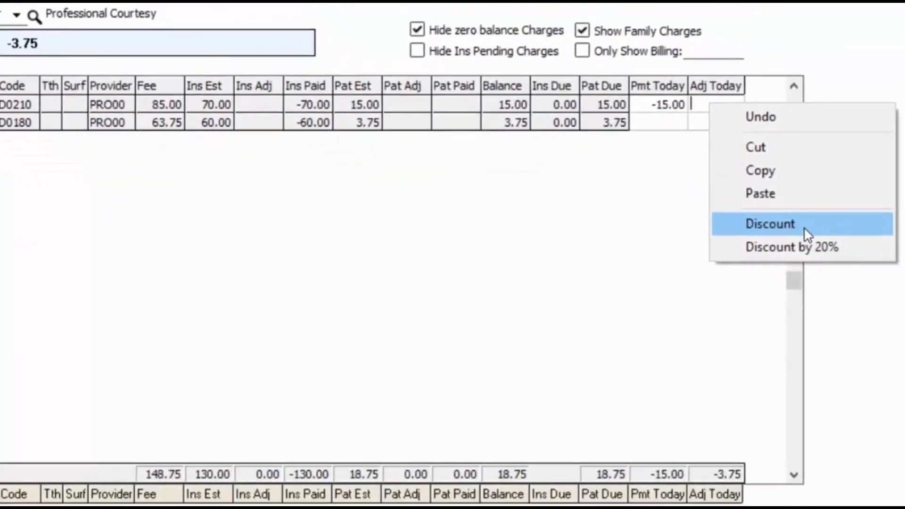
click(846, 282)
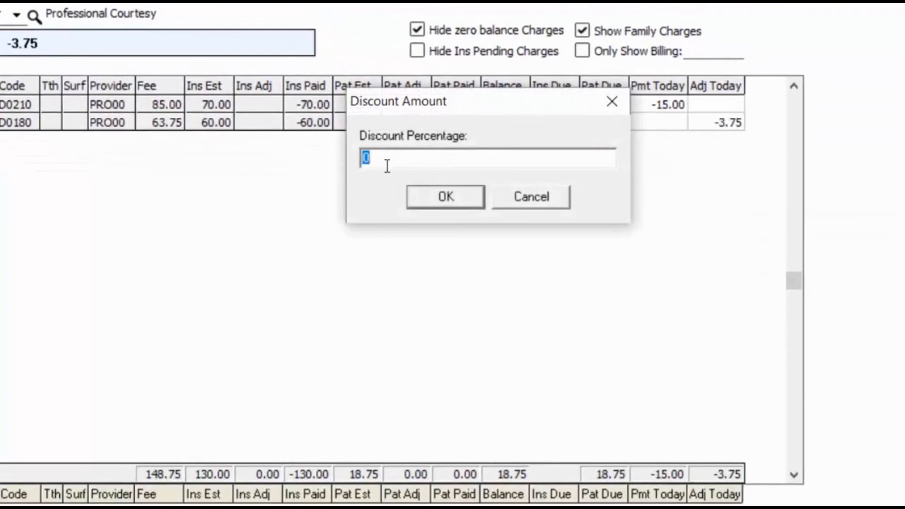
click(552, 201)
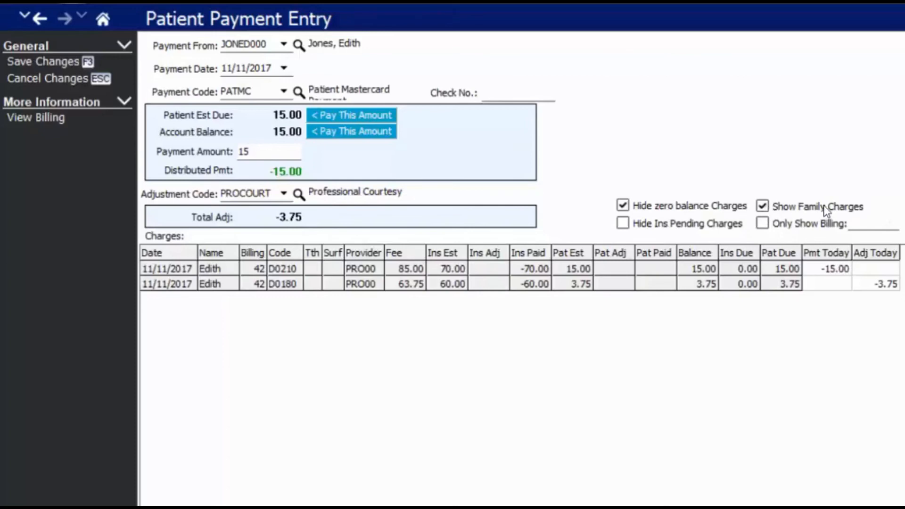
click(24, 61)
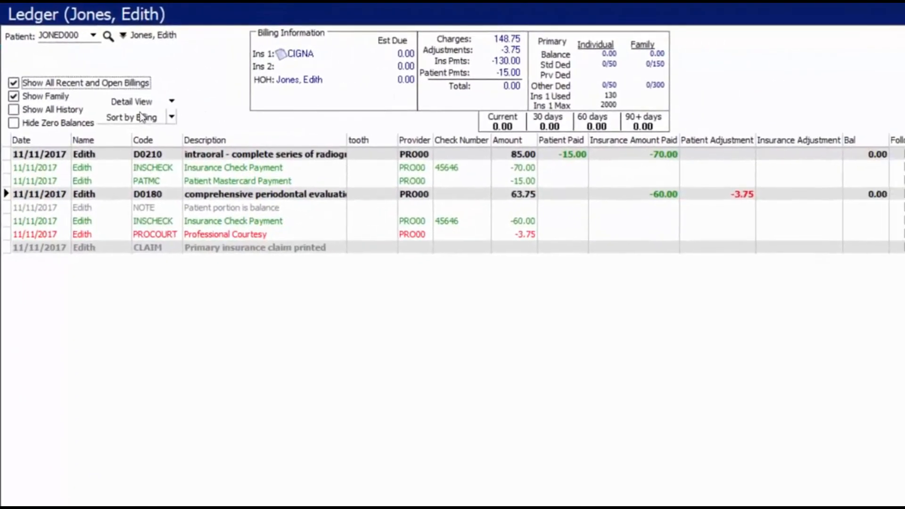
Check the PATMC, PROCOURT, 63.75 periodontal evaluation and 85.00 radiographs rows for 0.00 balances.
click(314, 181)
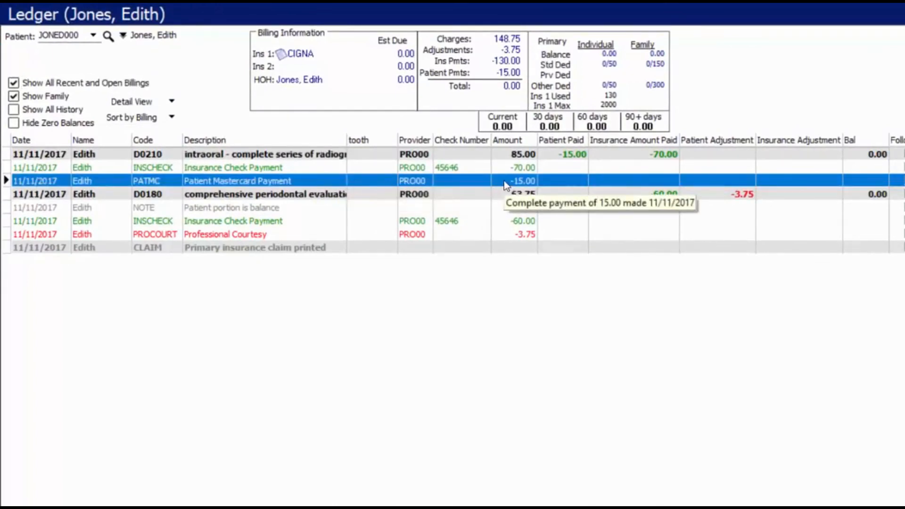
click(506, 235)
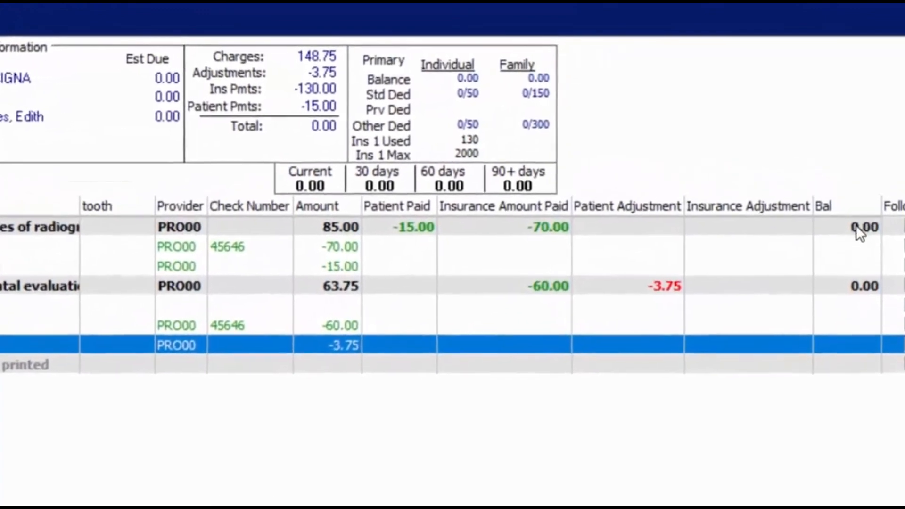
click(857, 286)
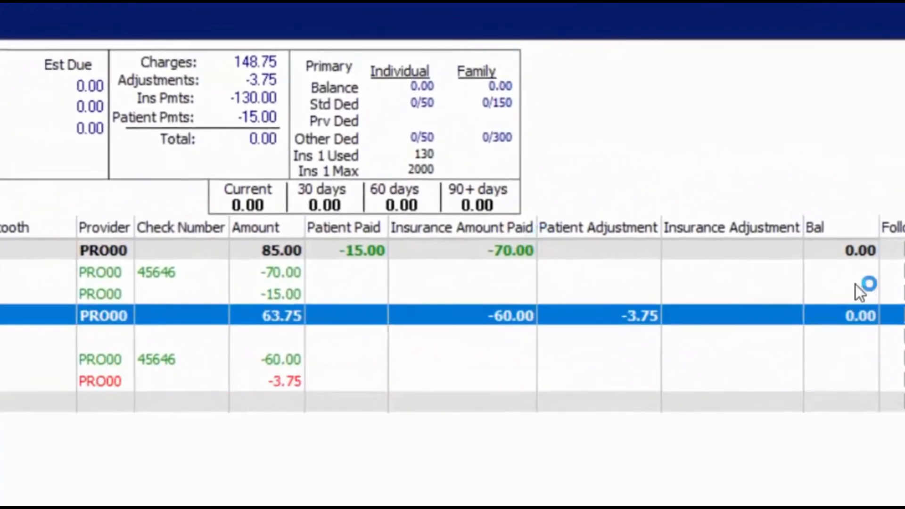
click(848, 250)
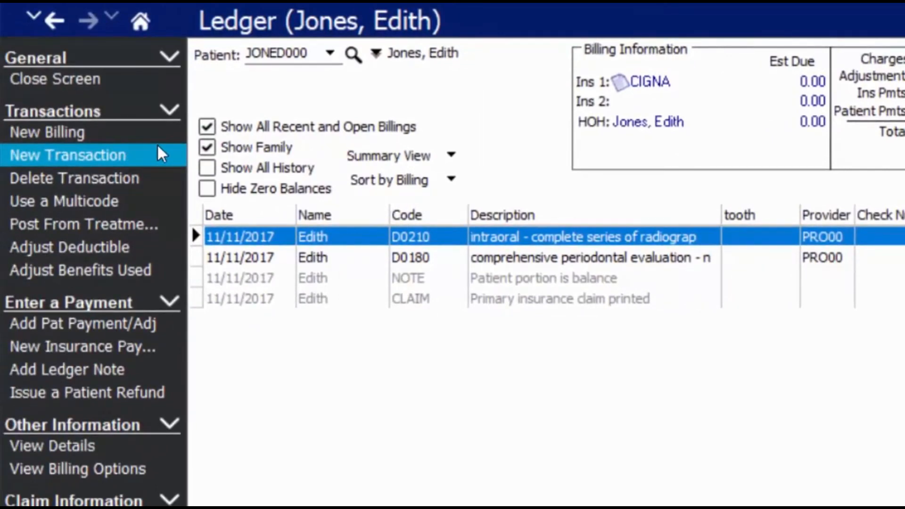
Turn off Show All Recent and Open Billings, then close the ledger back to the schedule.
click(257, 128)
click(330, 80)
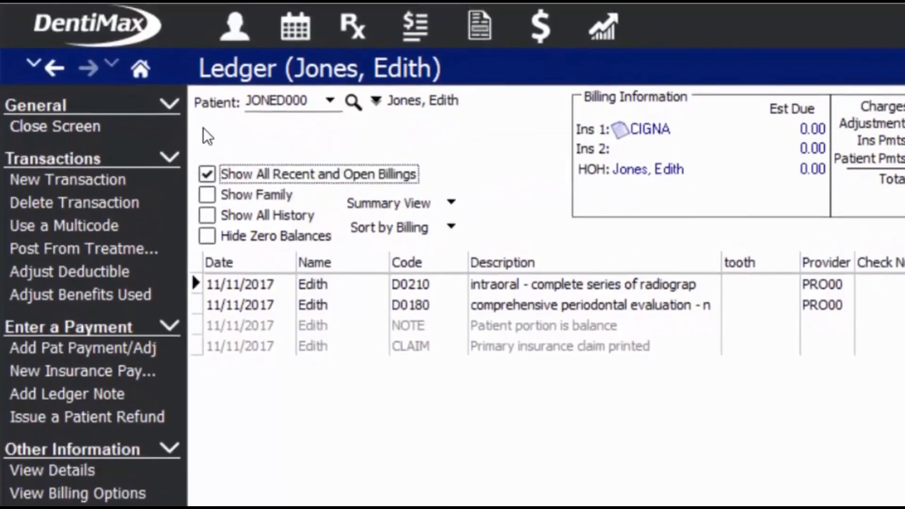
click(55, 126)
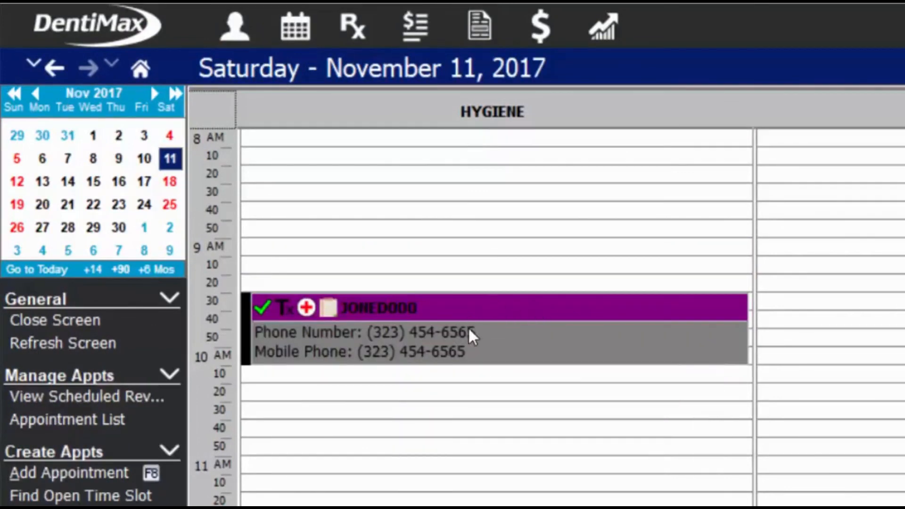
Open the Report List from the Reports toolbar icon.
mouse_move(464, 314)
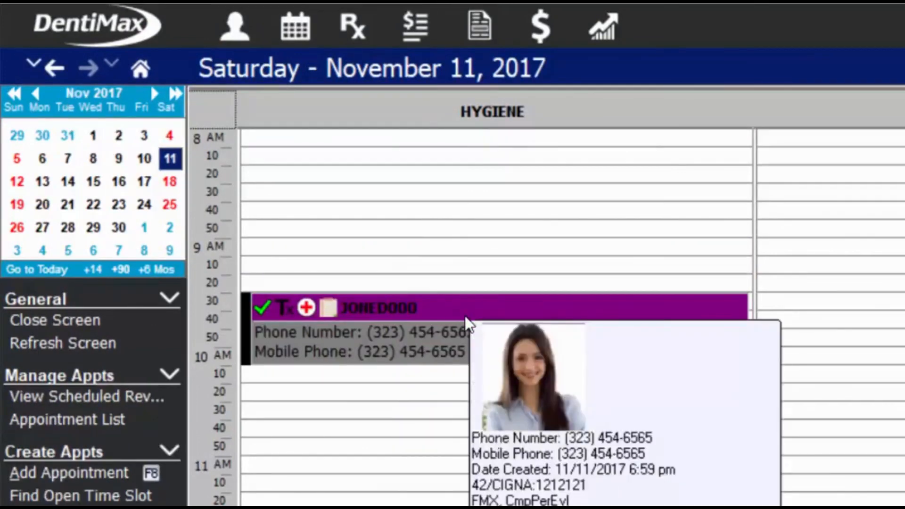
click(608, 24)
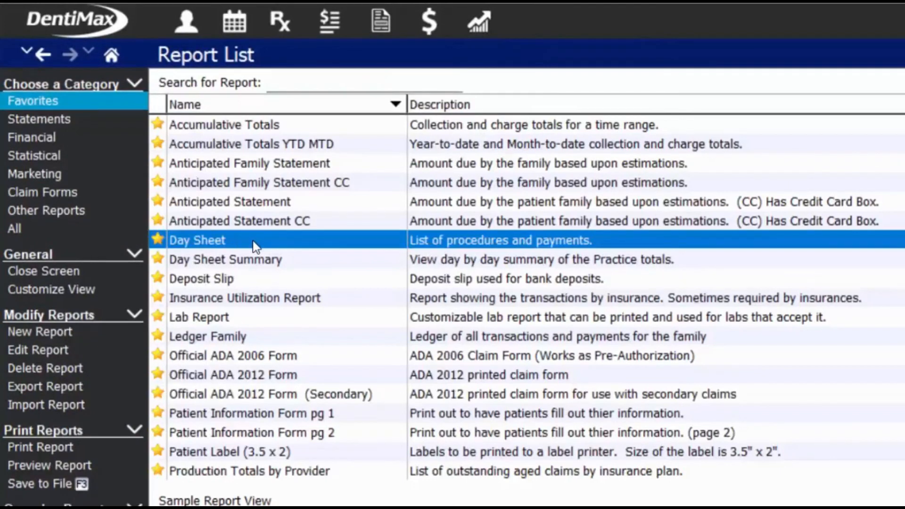
Pick the Day Sheet report from the Report List.
click(239, 279)
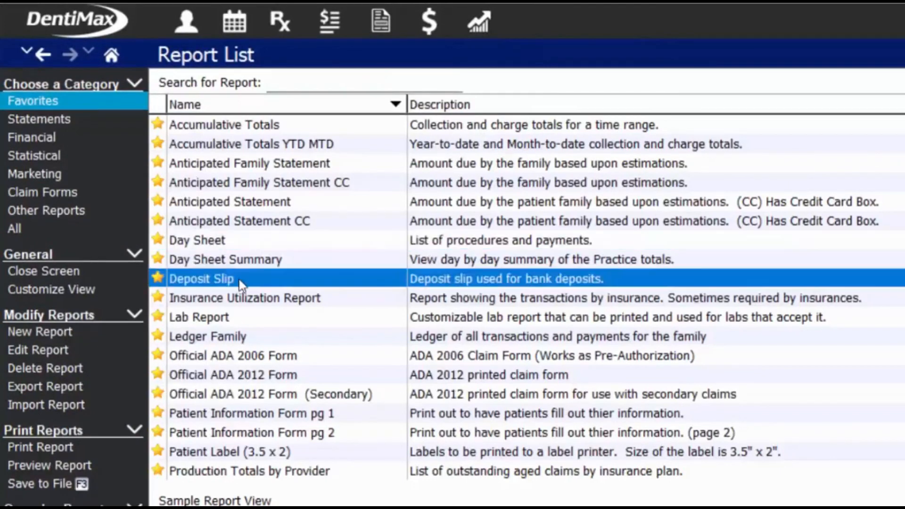
click(112, 56)
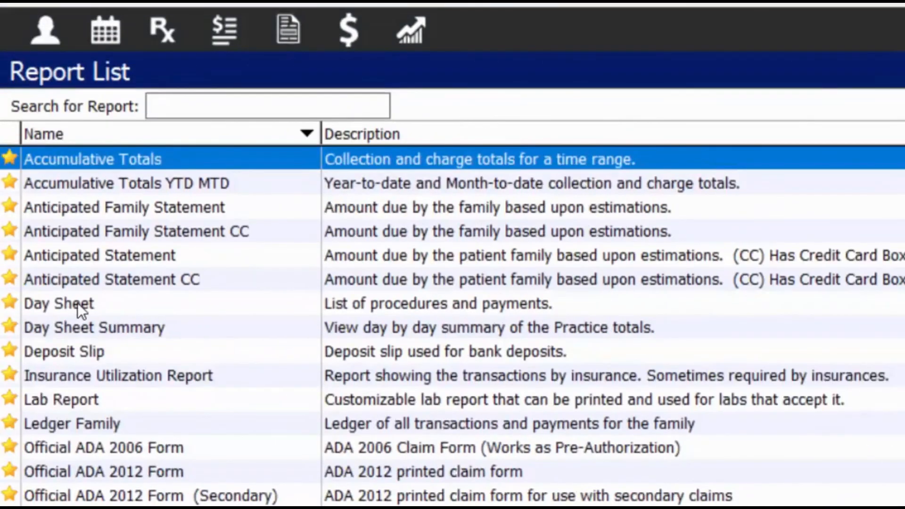
click(81, 306)
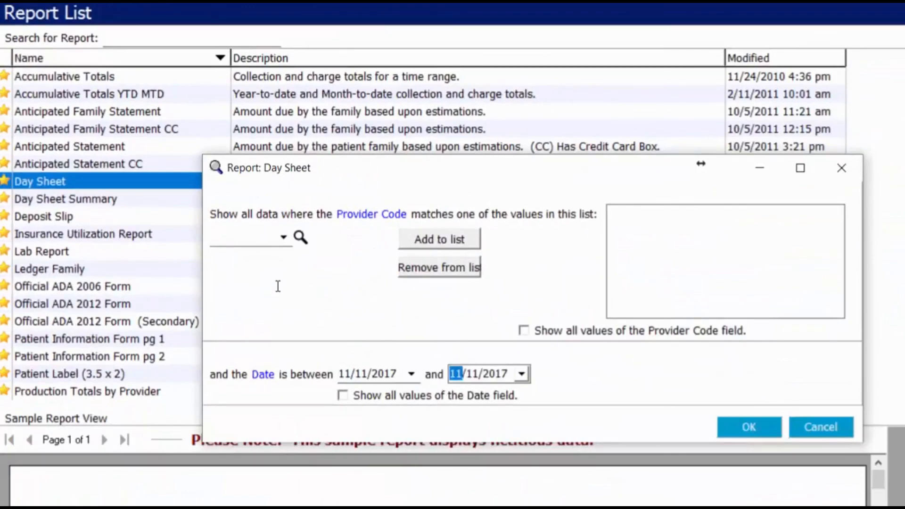
Preview the Day Sheet with all provider codes included and scroll through its totals.
click(569, 328)
key(Return)
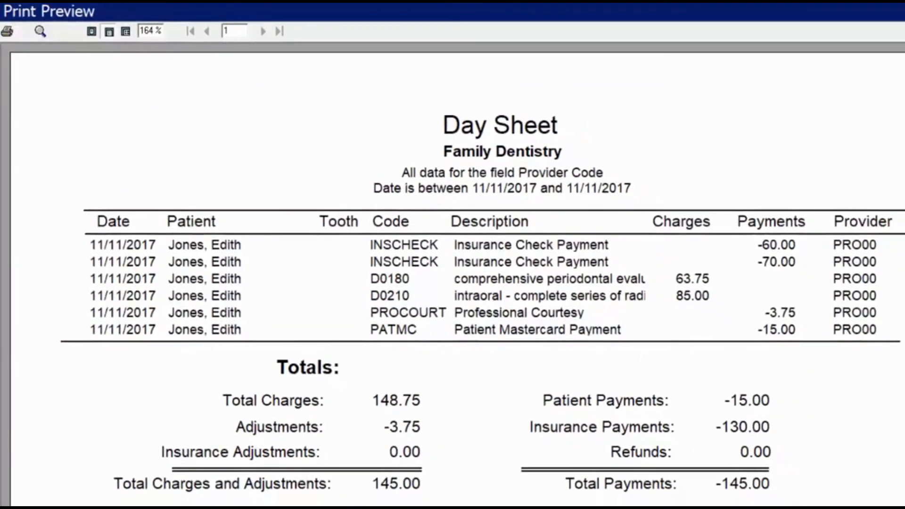
scroll(453, 273, down, 3)
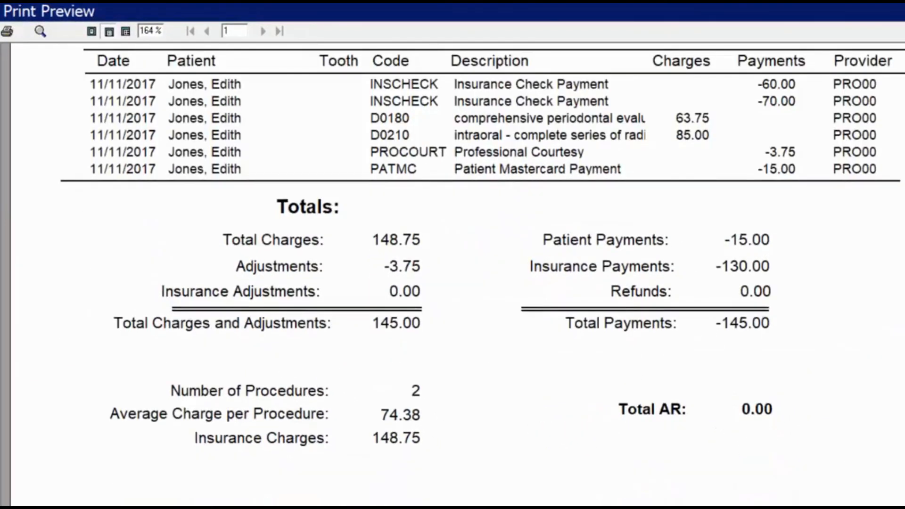
scroll(452, 273, down, 2)
scroll(453, 245, down, 1)
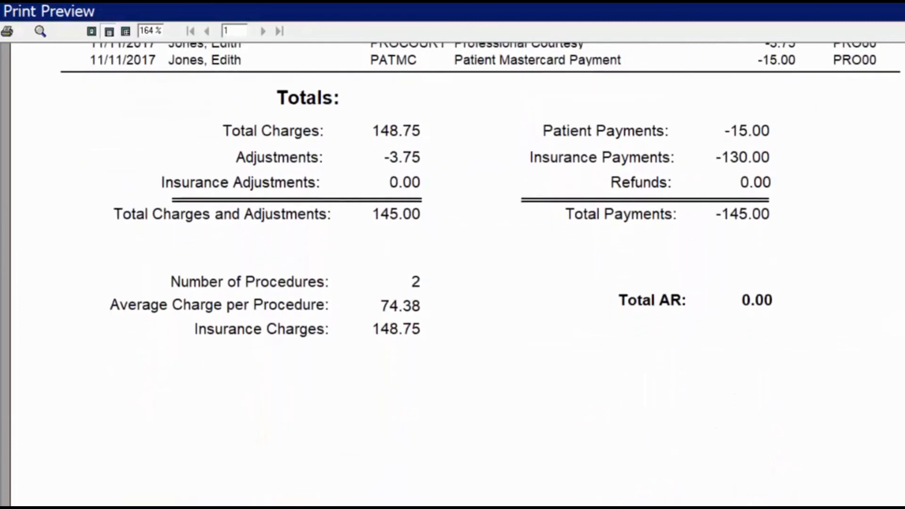
scroll(452, 245, up, 2)
scroll(777, 135, up, 2)
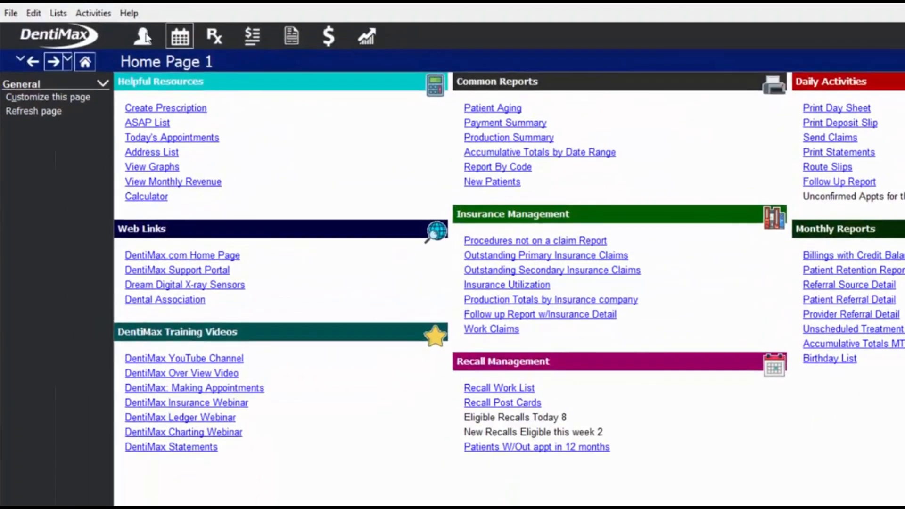
Select the patient's 9:30 hygiene appointment on November 11, 2017 and open their journal.
click(180, 38)
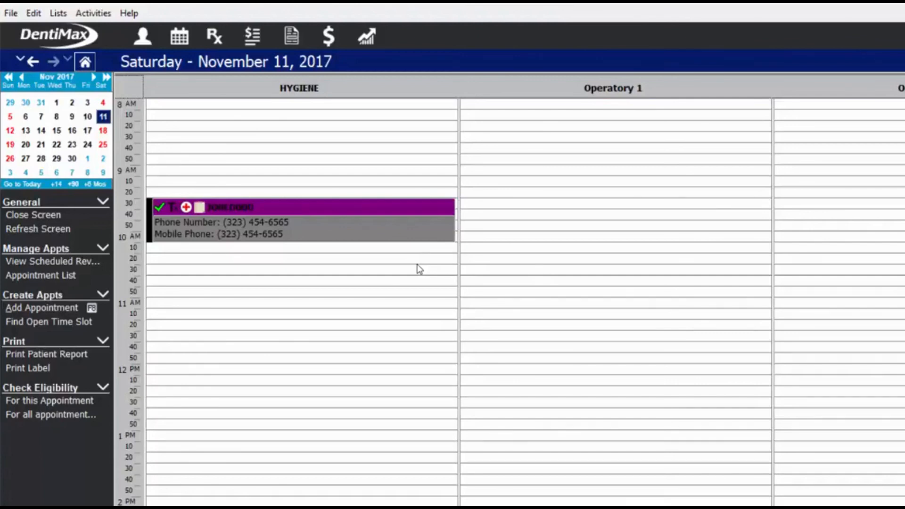
click(464, 204)
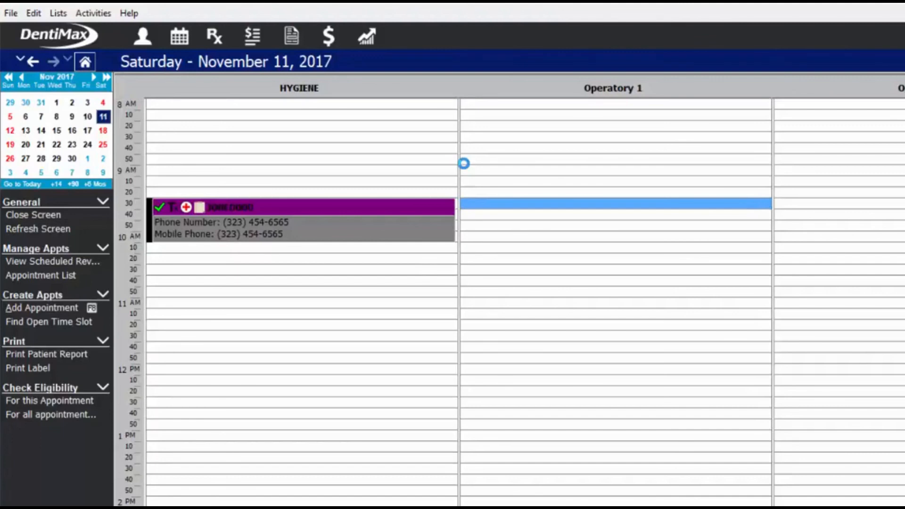
click(431, 216)
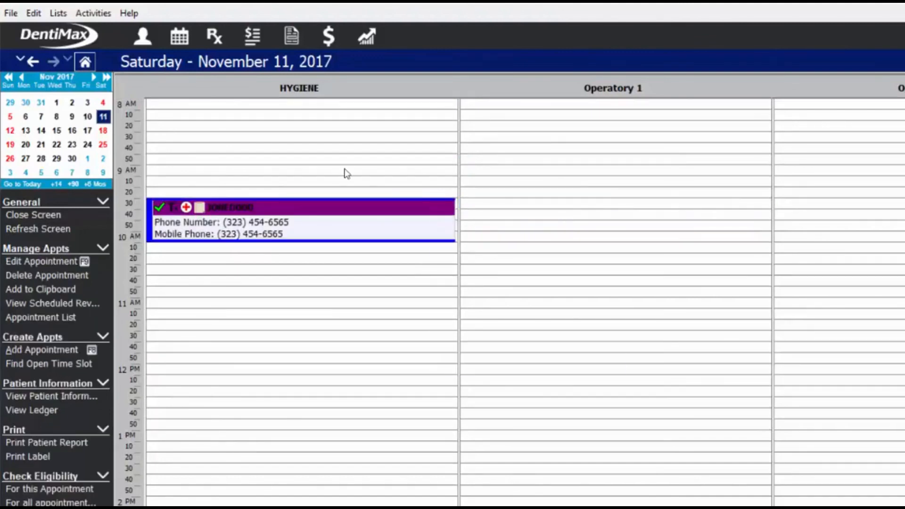
key(ctrl+j)
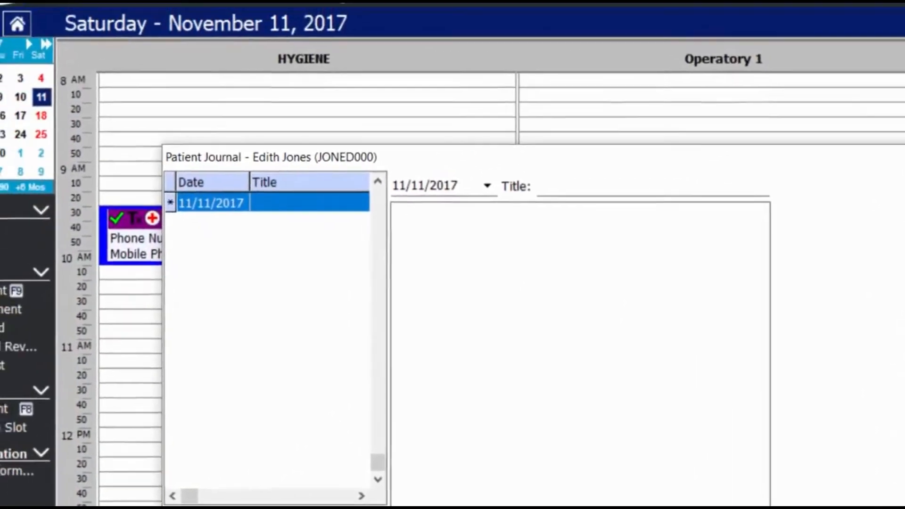
Title the new journal entry 'Treatment plan'.
click(72, 11)
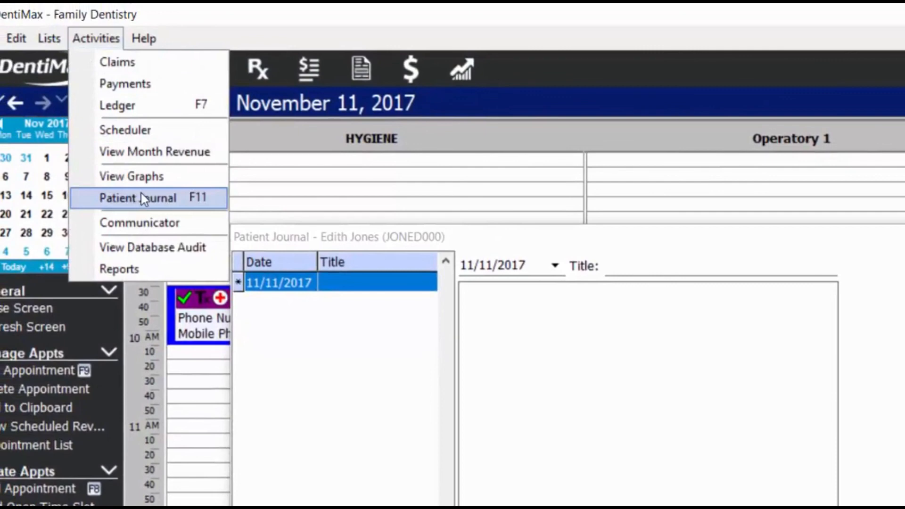
click(502, 213)
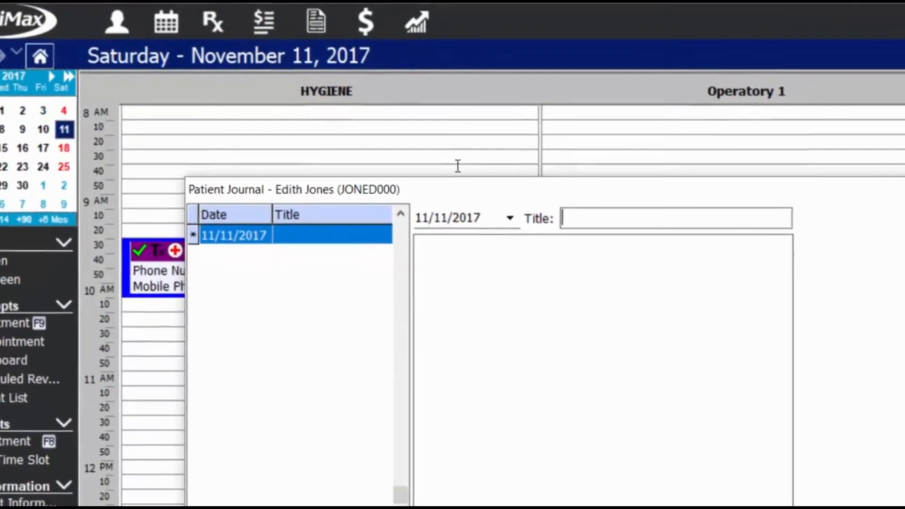
text(Treat)
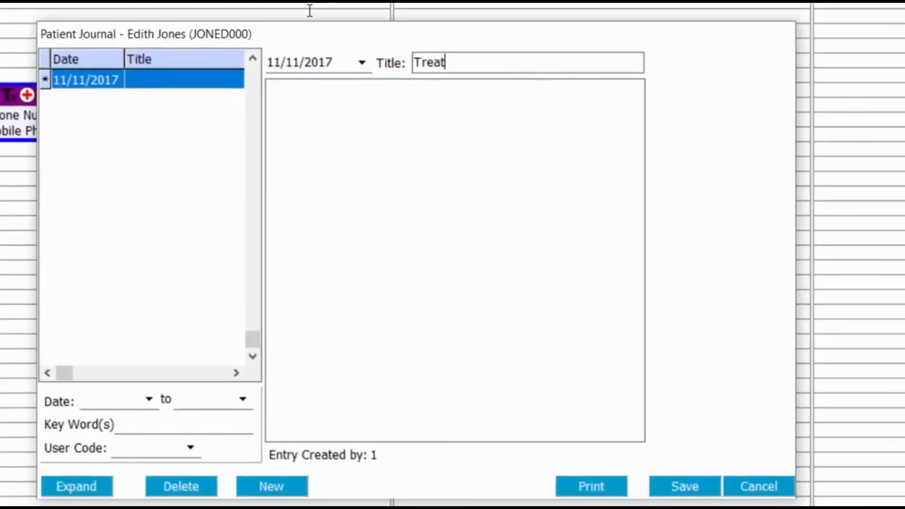
text(ment plan)
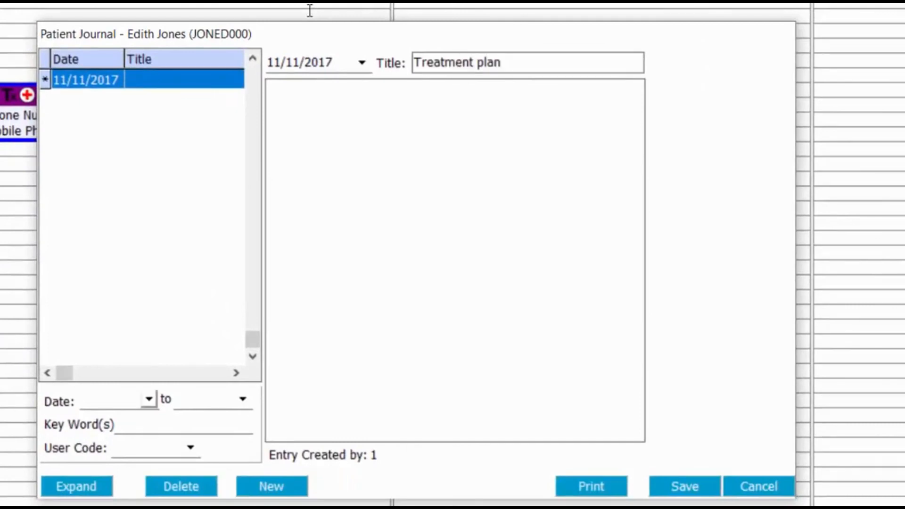
key(Tab)
Write the note: plan discussed, pre-authorization sent, patient wants a call once it arrives.
click(504, 83)
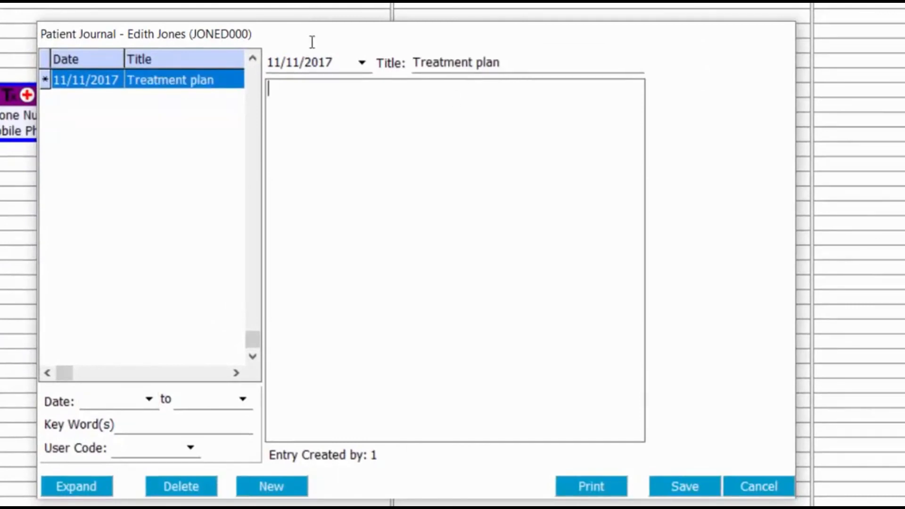
text(Discussed plan )
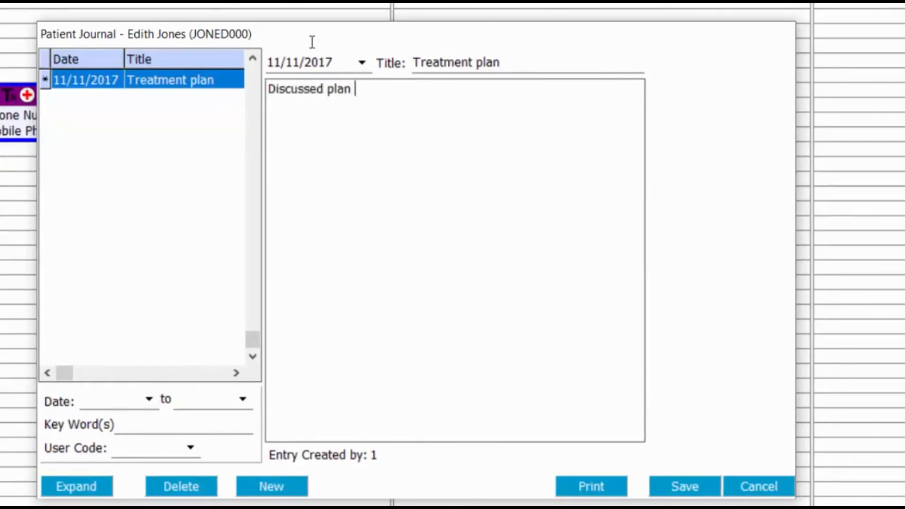
text(with patient and sx)
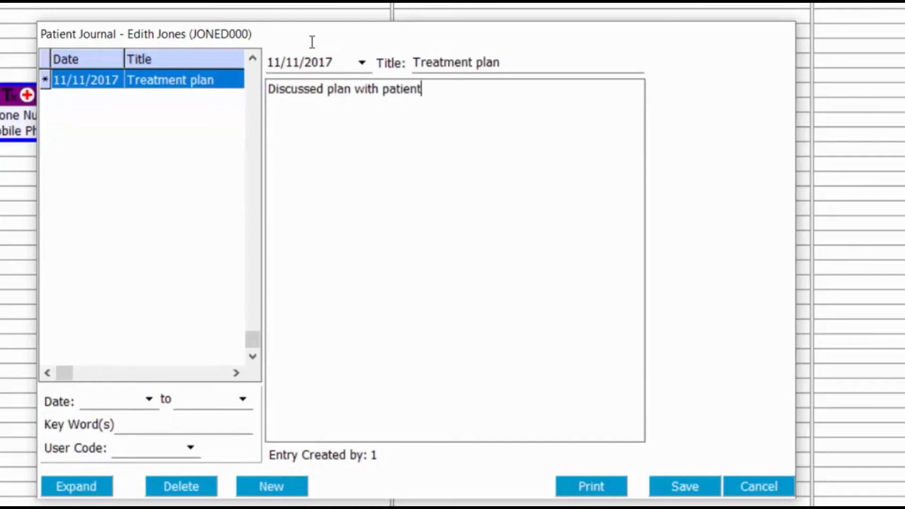
key(BackSpace)
text(een)
key(BackSpace)
key(BackSpace)
key(BackSpace)
text(en)
text(t a pre-auth)
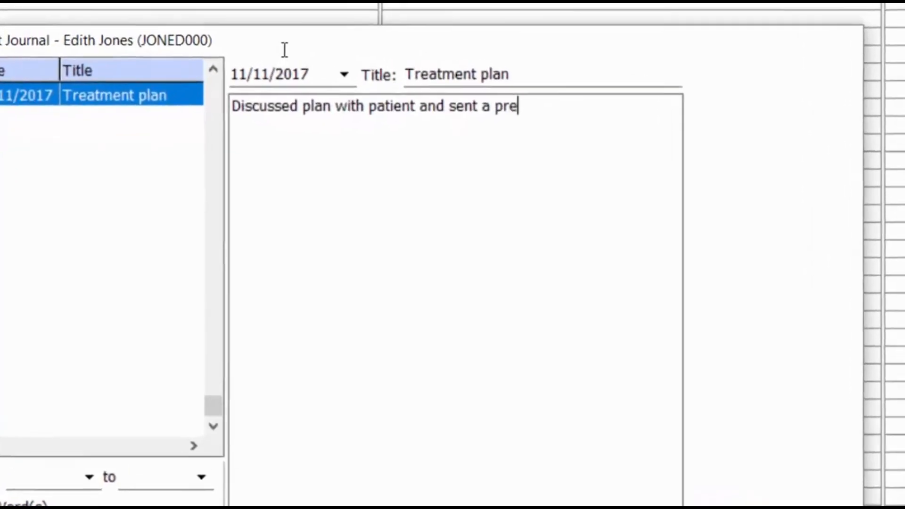
text(orization. )
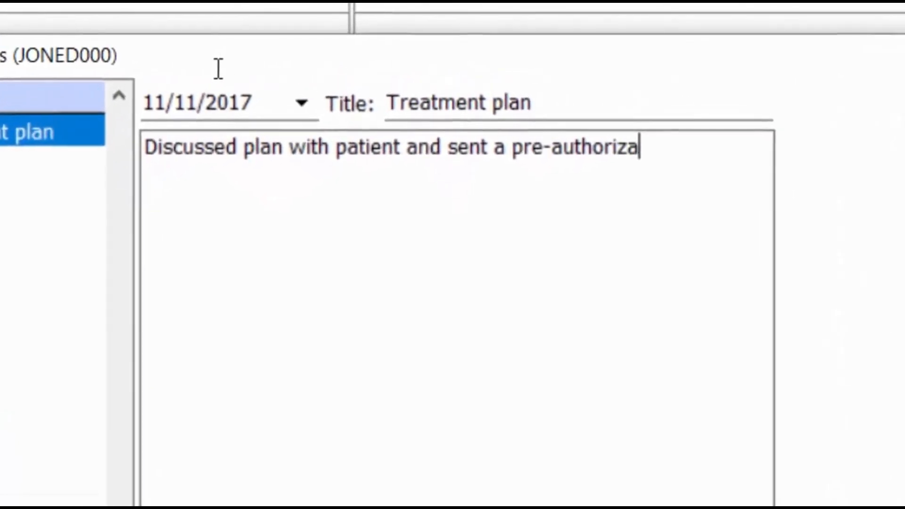
text(Patien)
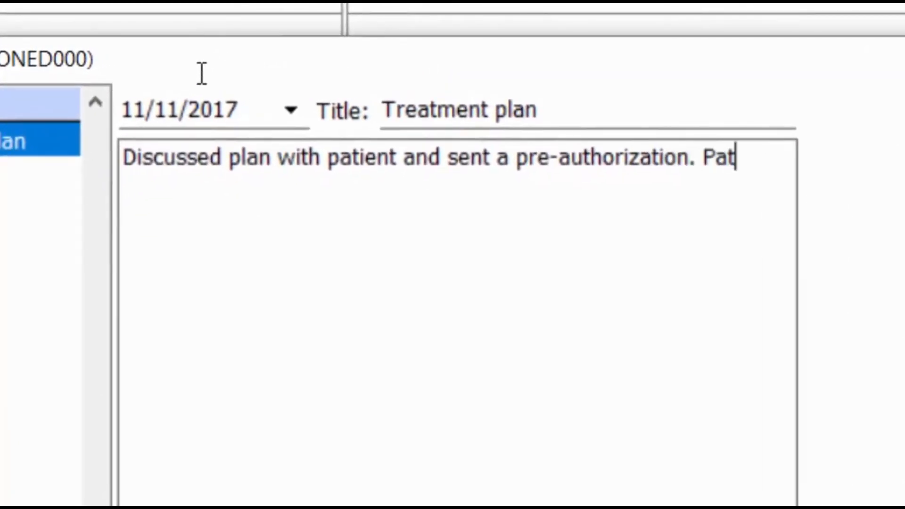
text(h)
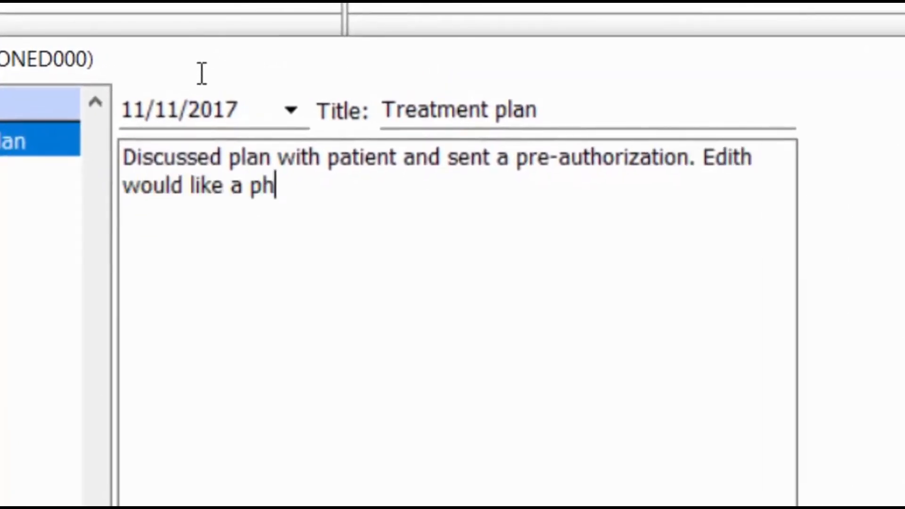
text(one)
text(call to review the pre-auth when we receive it.)
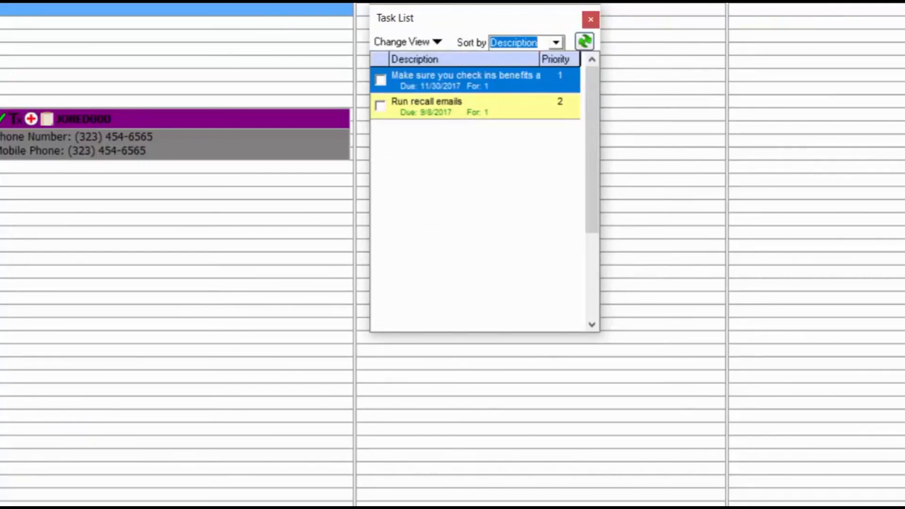
Create a new priority 1 task to call the patient when the pre-auth comes in.
click(141, 57)
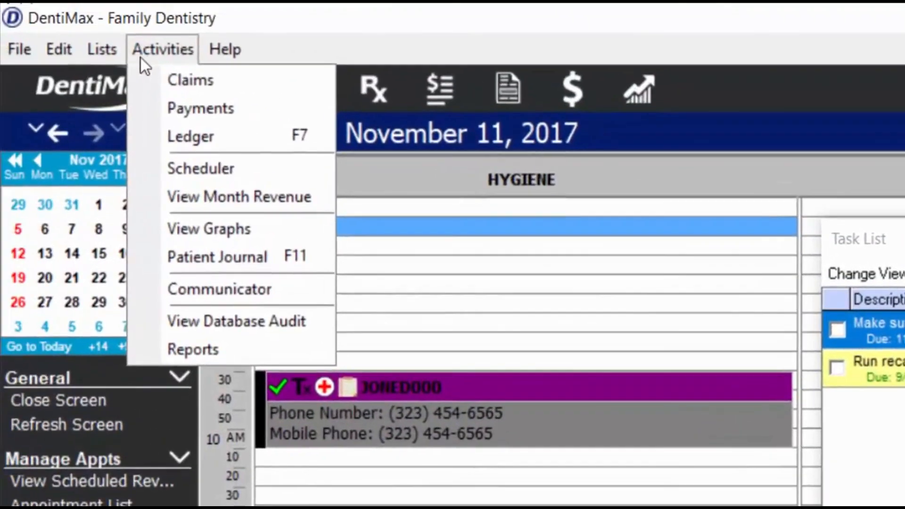
mouse_move(101, 49)
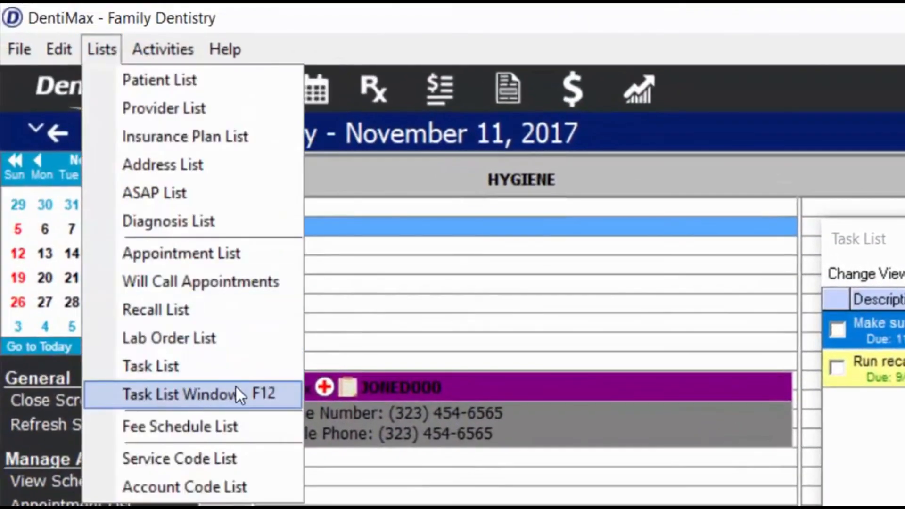
click(751, 390)
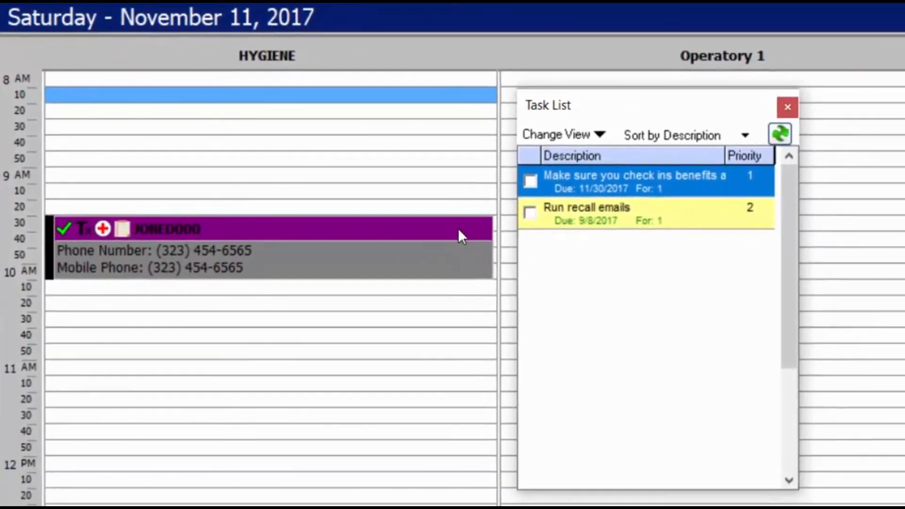
right_click(618, 312)
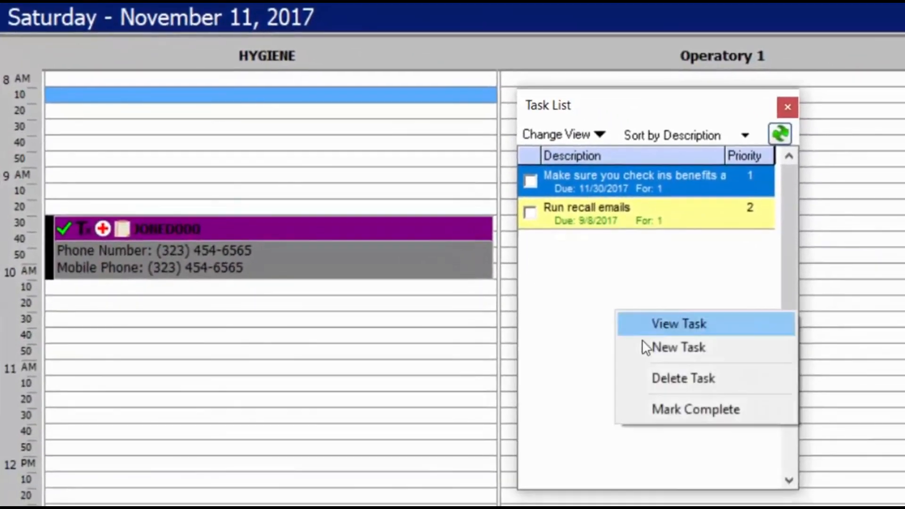
click(667, 352)
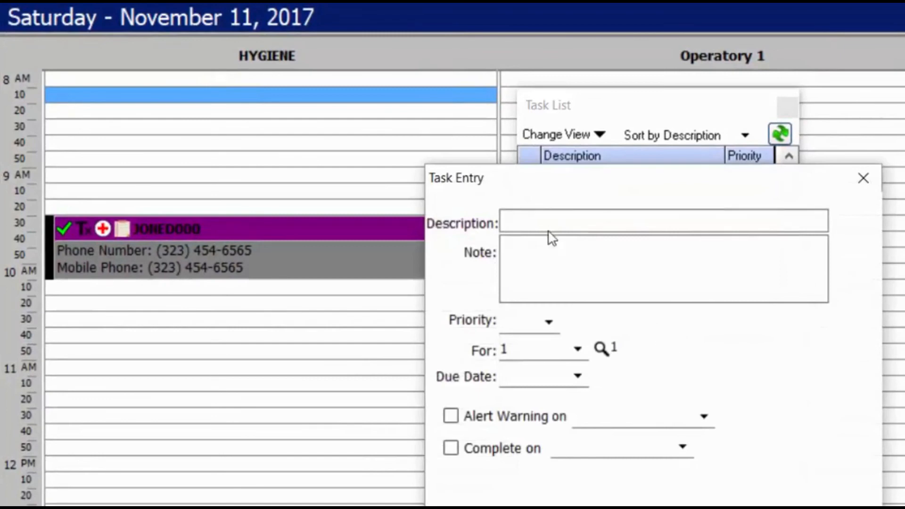
text(Call)
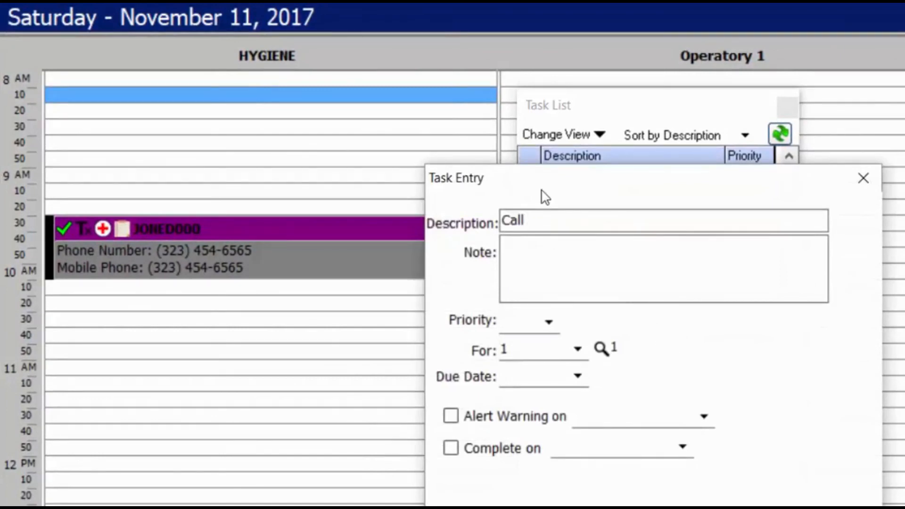
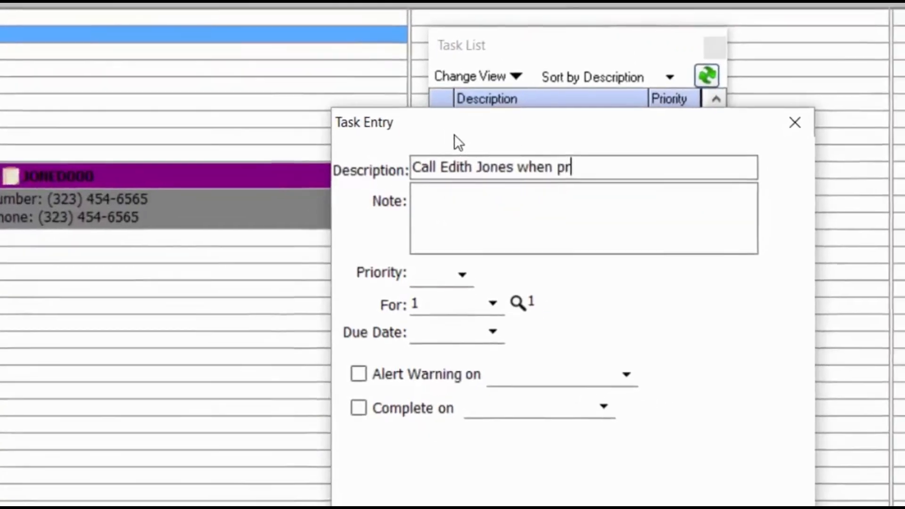
text(e-auth in)
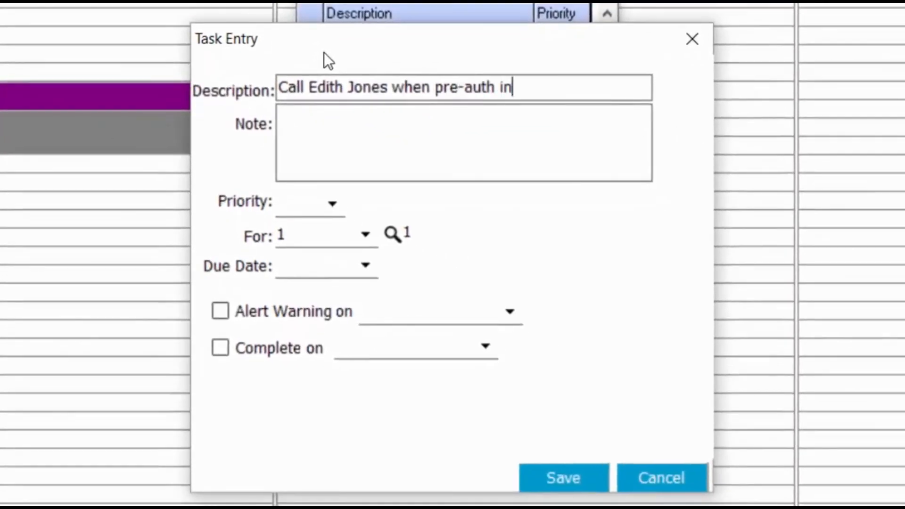
click(332, 204)
click(301, 233)
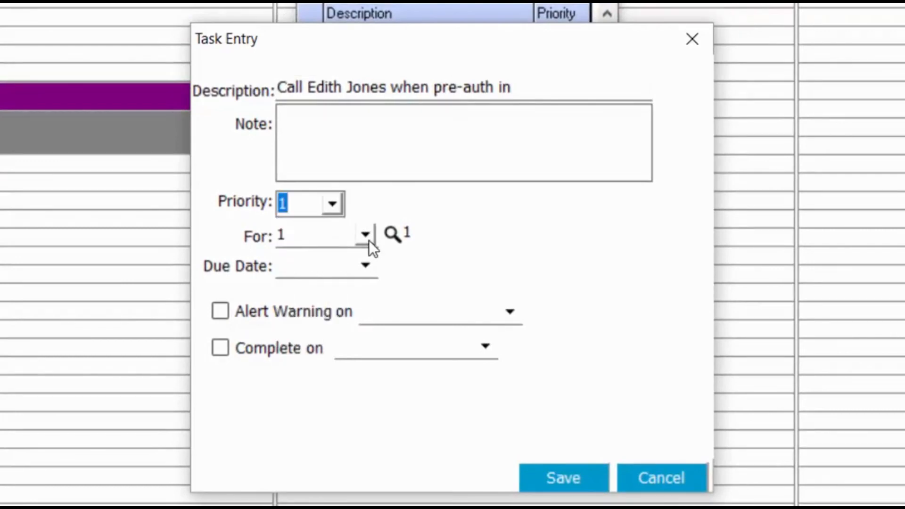
Assign the task to a staff member, due 11/14/2017, with an alert warning on 11/17/2017.
click(365, 234)
click(369, 372)
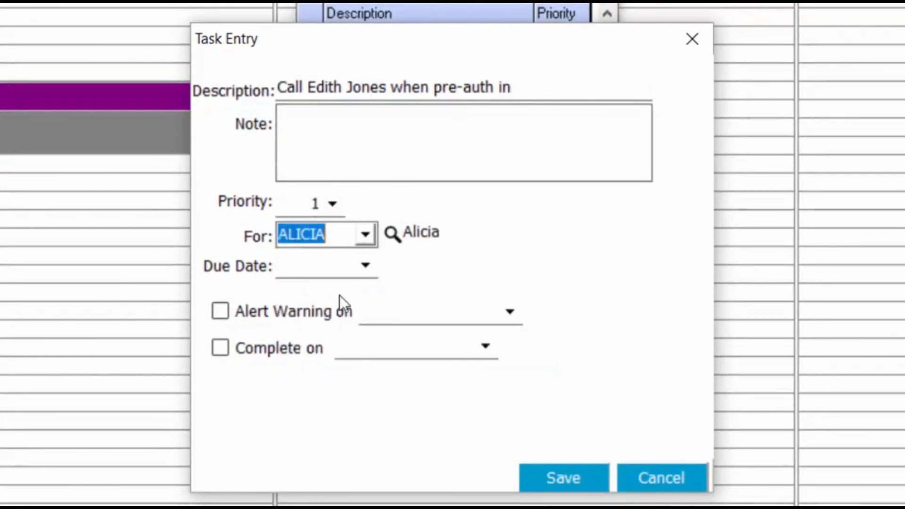
click(365, 265)
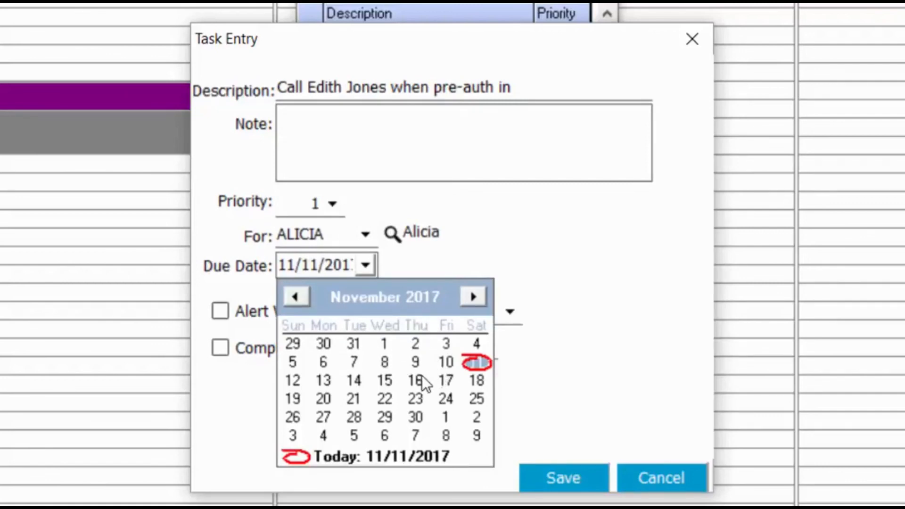
click(363, 380)
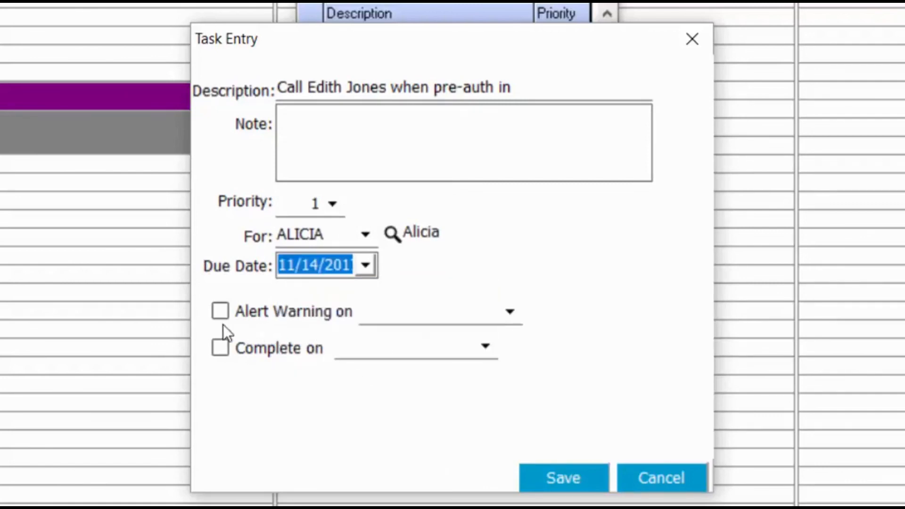
click(222, 311)
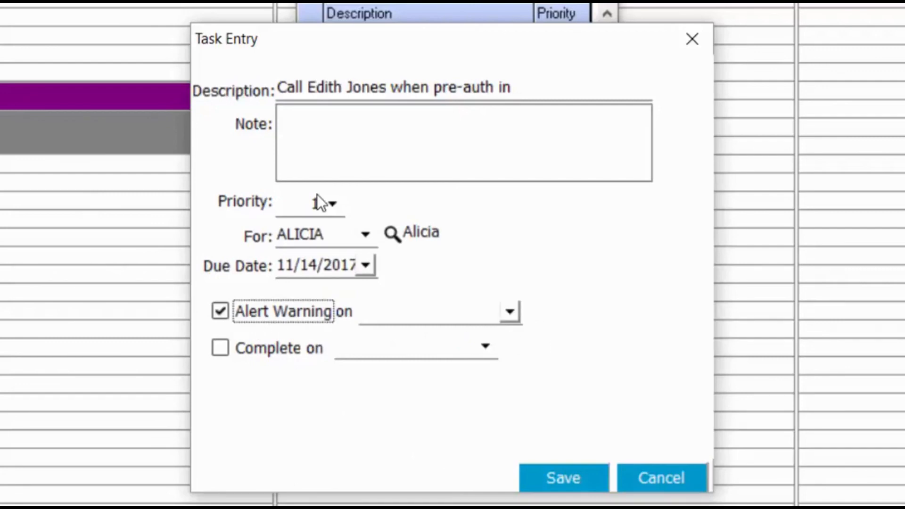
click(510, 311)
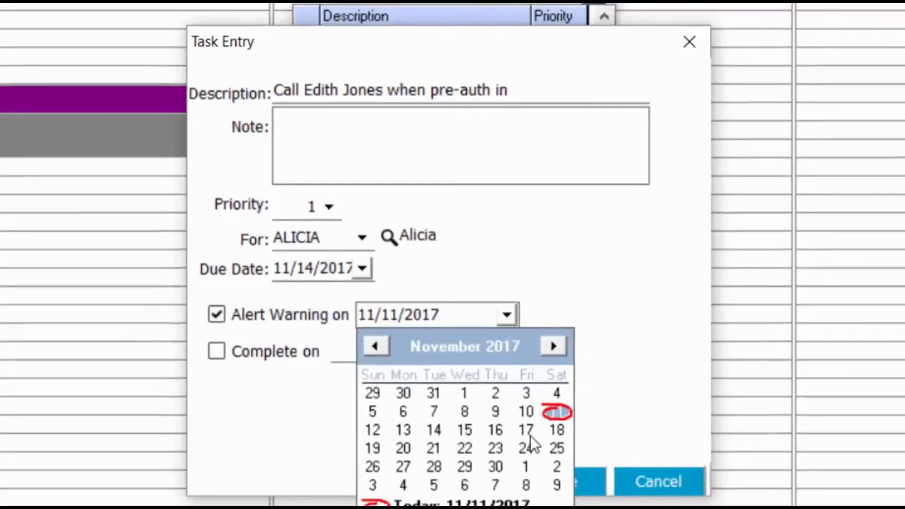
click(528, 427)
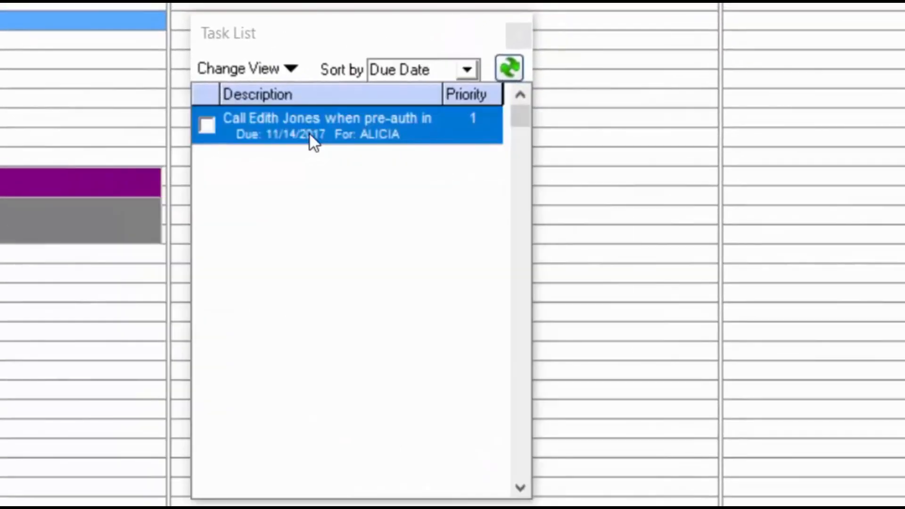
Mark the new task complete and close the Task List.
right_click(310, 134)
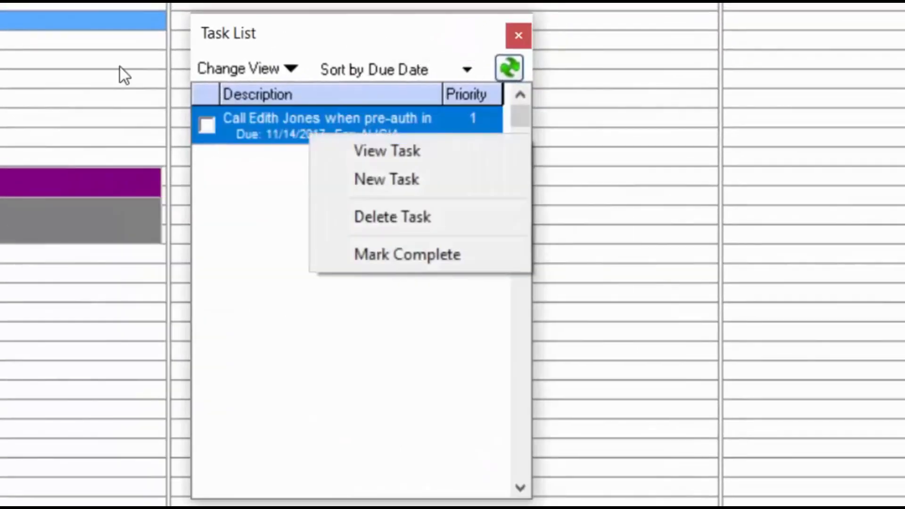
click(407, 254)
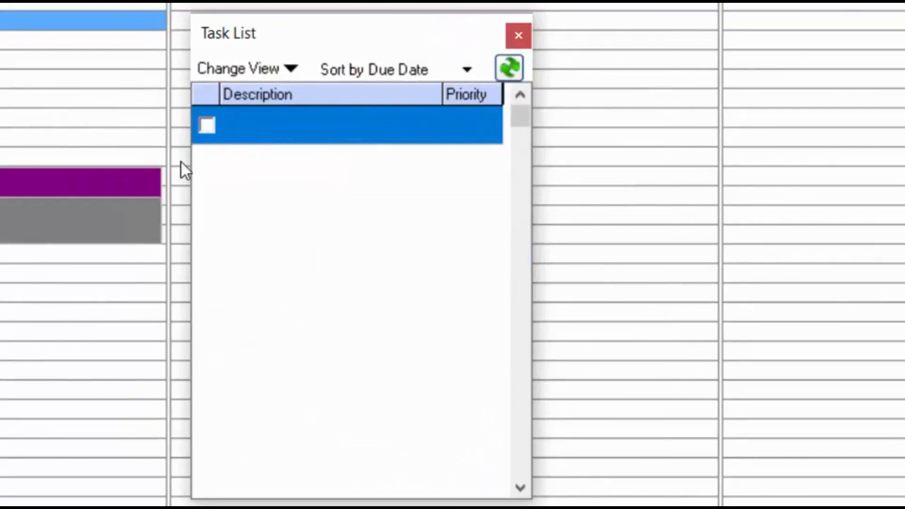
click(518, 36)
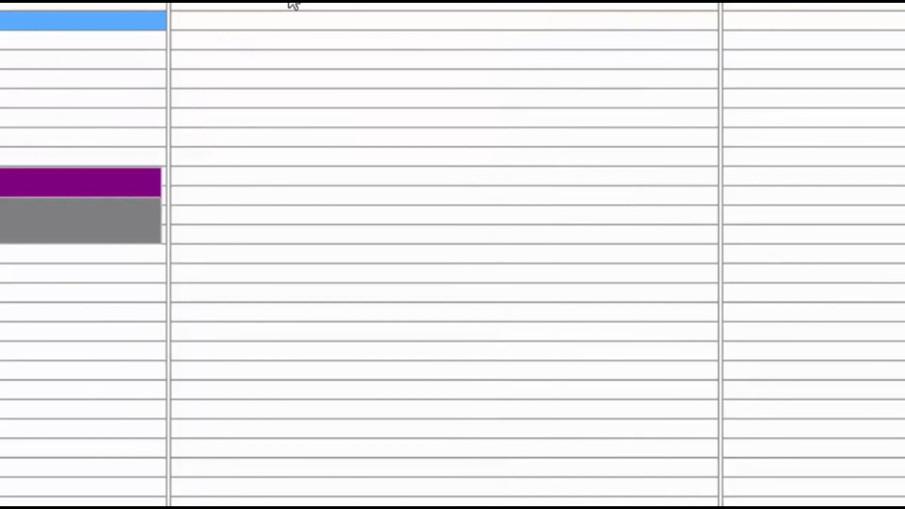